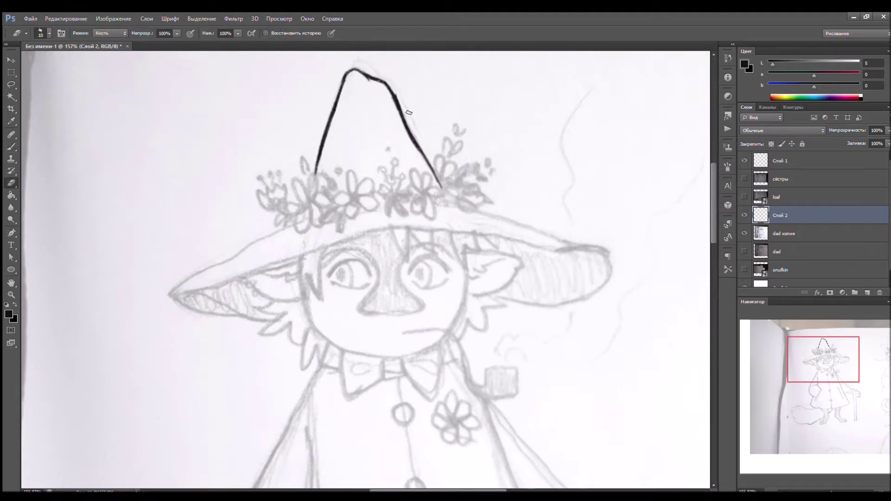
Ink the flowers, leaves and berry sprigs of the wreath around the base of the hat's cone in black
mouse_move(350, 173)
mouse_down()
mouse_move(378, 188)
mouse_move(345, 201)
mouse_up()
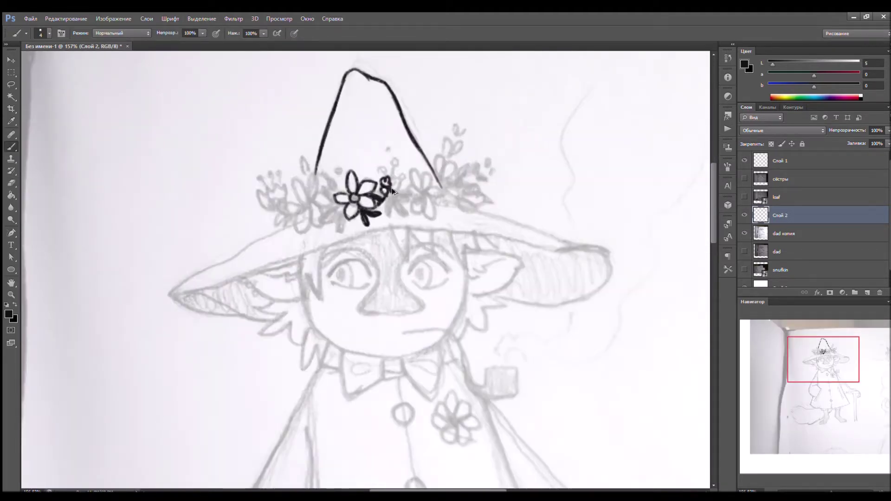
drag(379, 177, 395, 184)
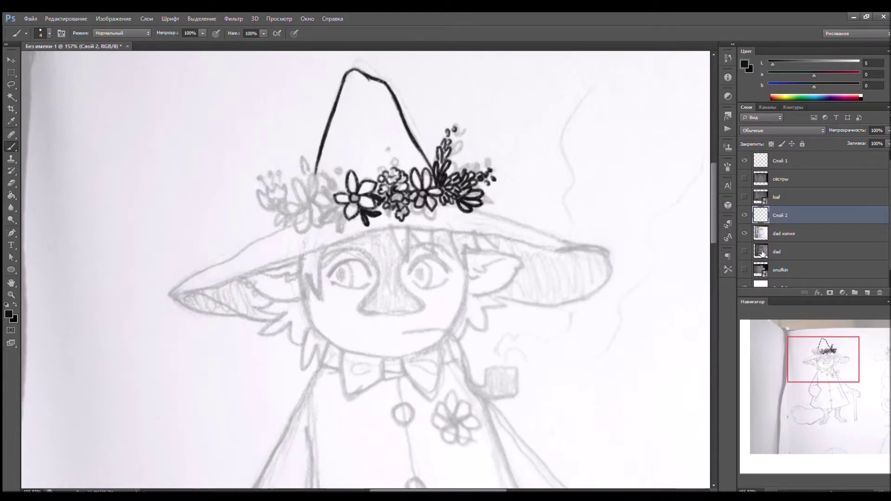
mouse_move(338, 206)
mouse_down()
mouse_move(327, 216)
mouse_move(339, 236)
mouse_move(345, 202)
mouse_move(309, 201)
mouse_up()
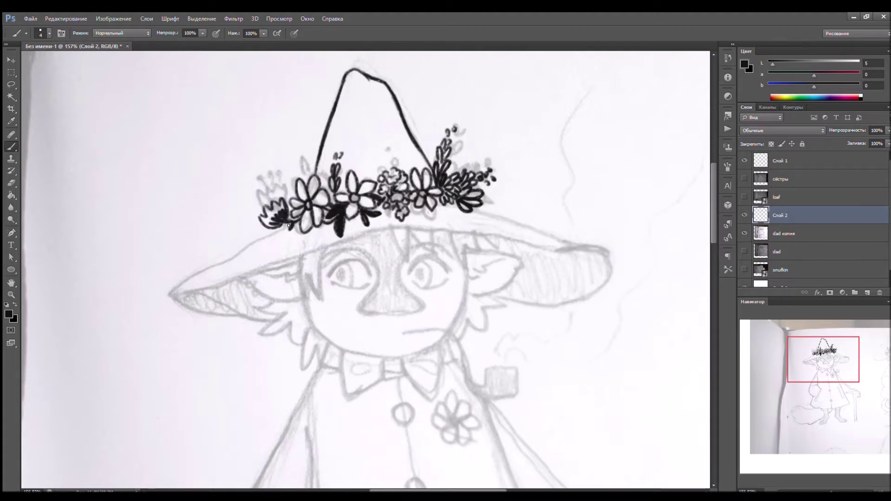
drag(307, 162, 308, 179)
Ink the wide hat brim, including its underside edges and small torn notches
mouse_move(286, 225)
mouse_down()
mouse_move(165, 292)
mouse_move(186, 307)
mouse_up()
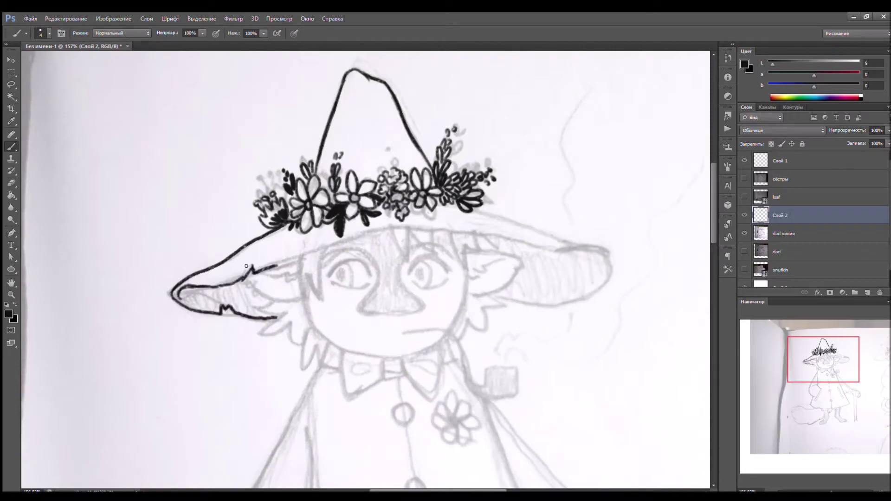
mouse_move(385, 234)
mouse_down()
mouse_move(603, 250)
mouse_move(496, 302)
mouse_up()
mouse_move(485, 210)
mouse_down()
mouse_move(596, 246)
mouse_move(510, 281)
mouse_move(575, 208)
mouse_up()
key(e)
key(b)
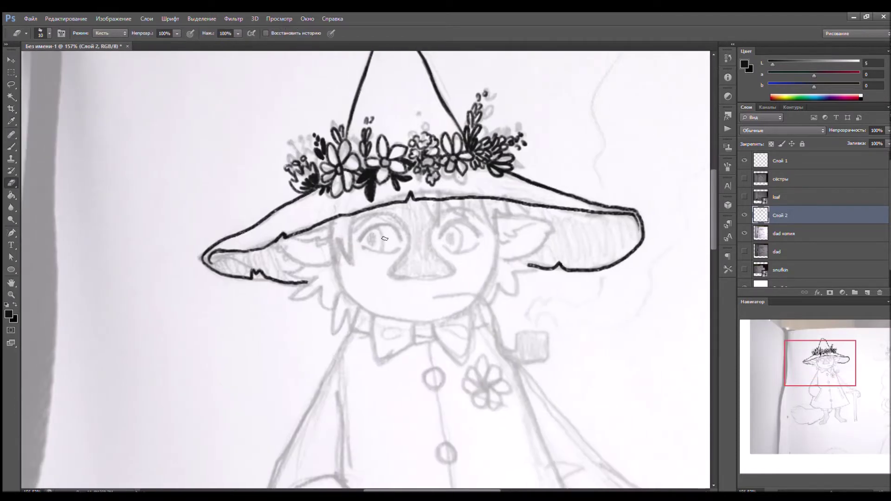
Ink the furry ear on the brim's narrow side and the jagged hair strands hanging over the forehead
drag(271, 248, 258, 225)
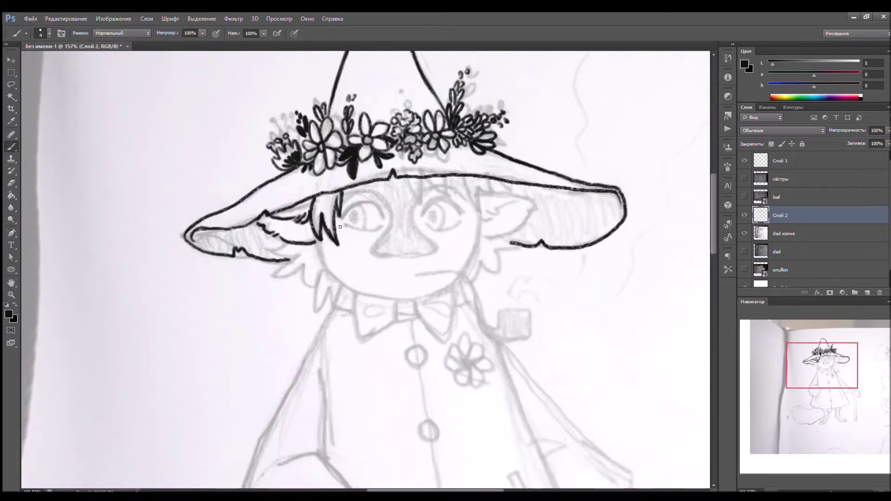
drag(408, 178, 448, 194)
drag(467, 179, 472, 228)
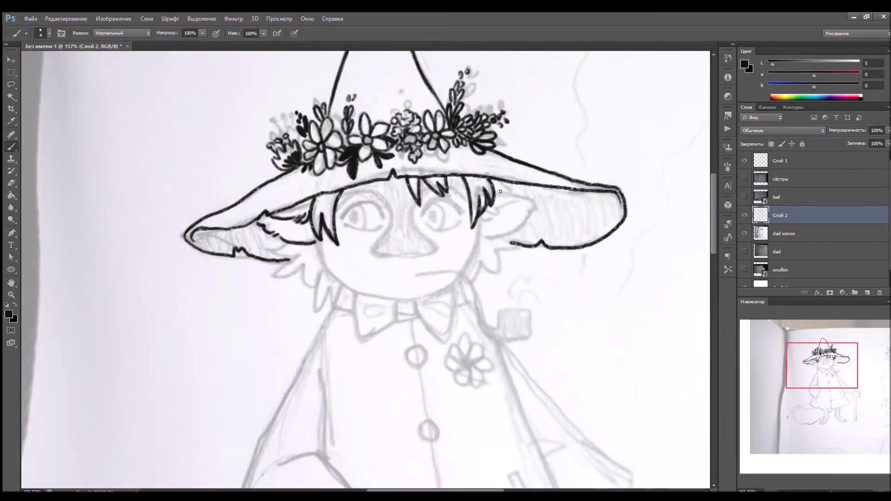
Mirror the line art together with the sketch and pull the wide end of the hat brim inward
key(ctrl+0)
key(ctrl+1)
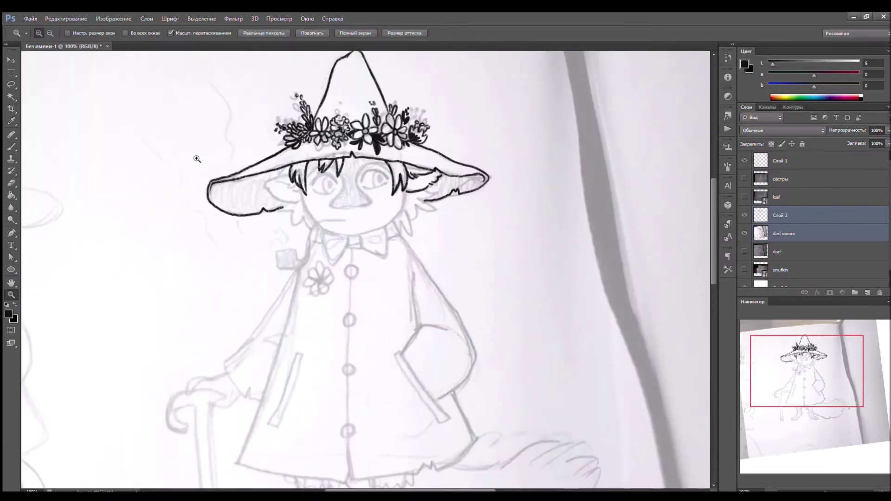
key(l)
key(z)
click(253, 160)
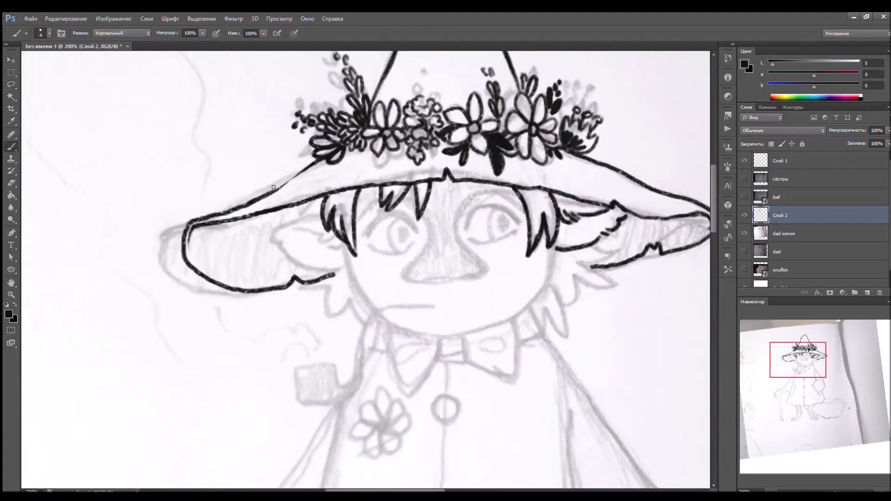
click(312, 33)
click(326, 153)
key(b)
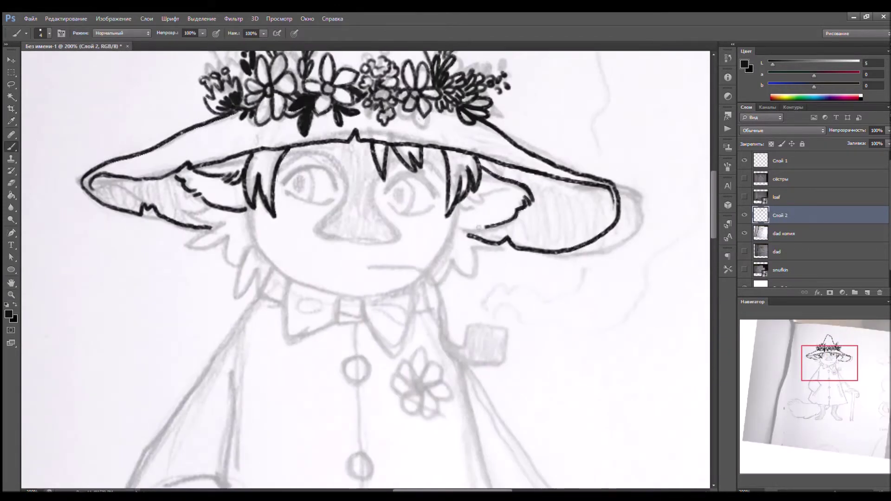
Ink the second furry ear under the wide brim end and the spiky hair tufts beside both cheeks
drag(480, 227, 520, 232)
key(ctrl+z)
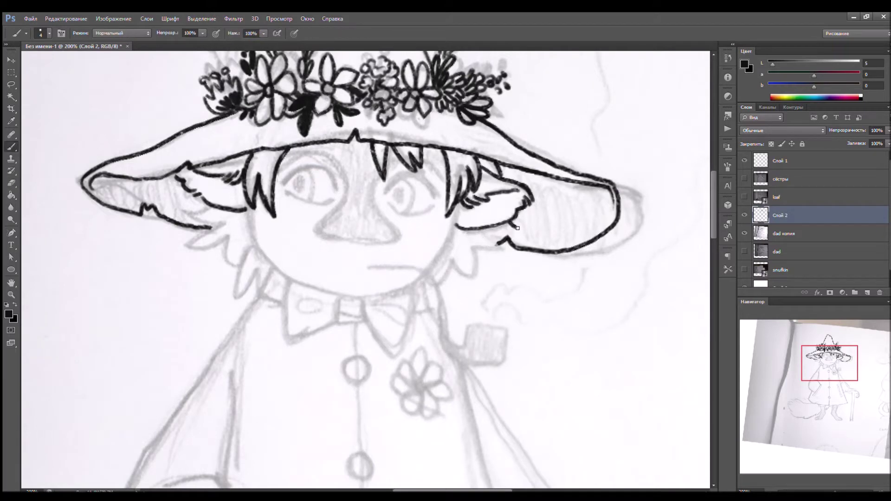
drag(460, 226, 438, 281)
key(ctrl+z)
mouse_move(218, 223)
mouse_down()
mouse_move(192, 249)
mouse_move(247, 293)
mouse_up()
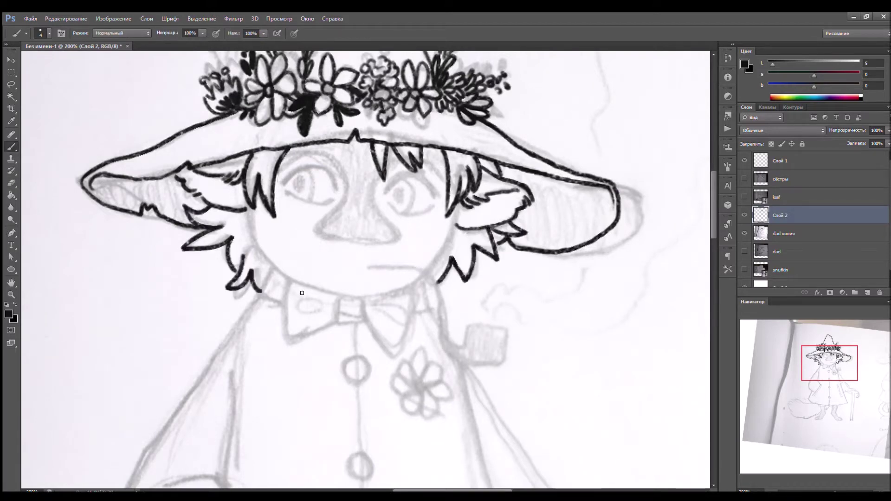
Ink the large rounded nose with its brow lines and both eyes with slit-like pupils
drag(333, 165, 400, 183)
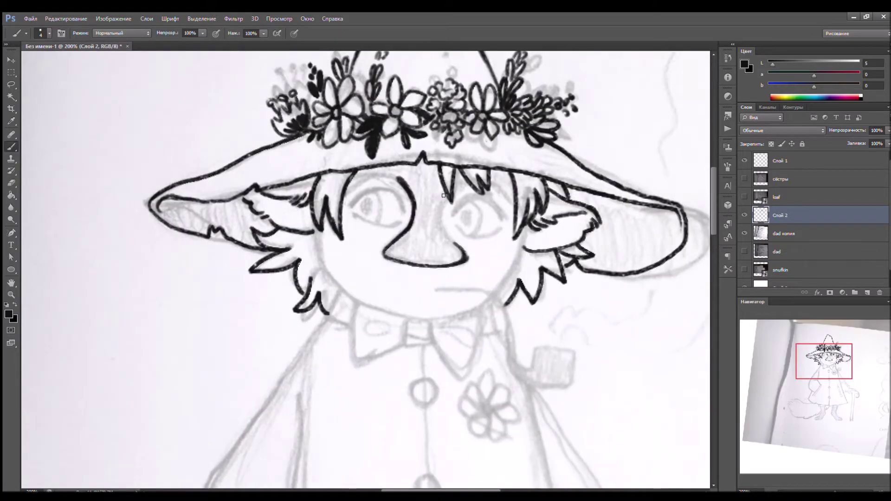
drag(419, 122, 522, 263)
key(Escape)
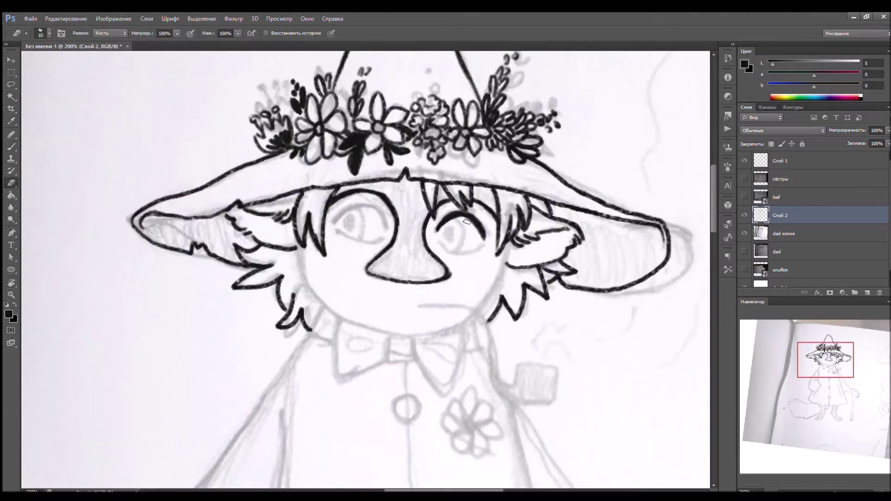
drag(459, 217, 459, 247)
key(ctrl+shift+h)
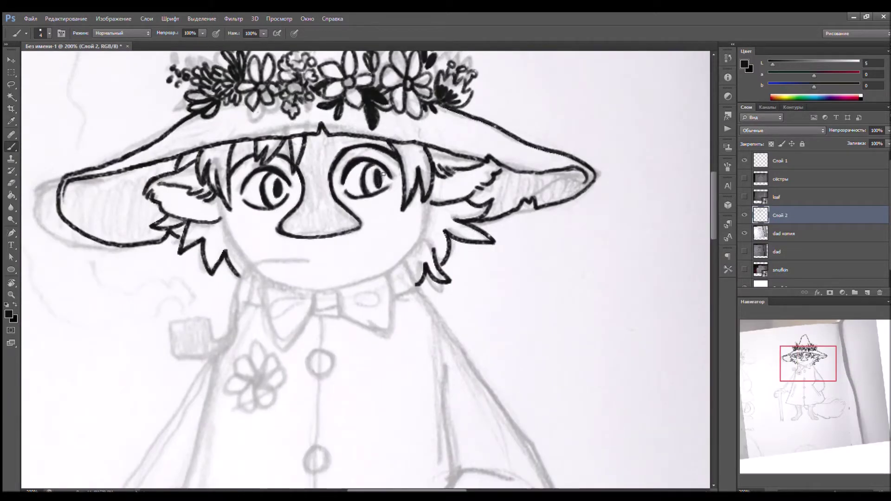
key(ctrl+shift+h)
Ink the round face contour down to the chin and the short straight mouth line
drag(534, 192, 501, 267)
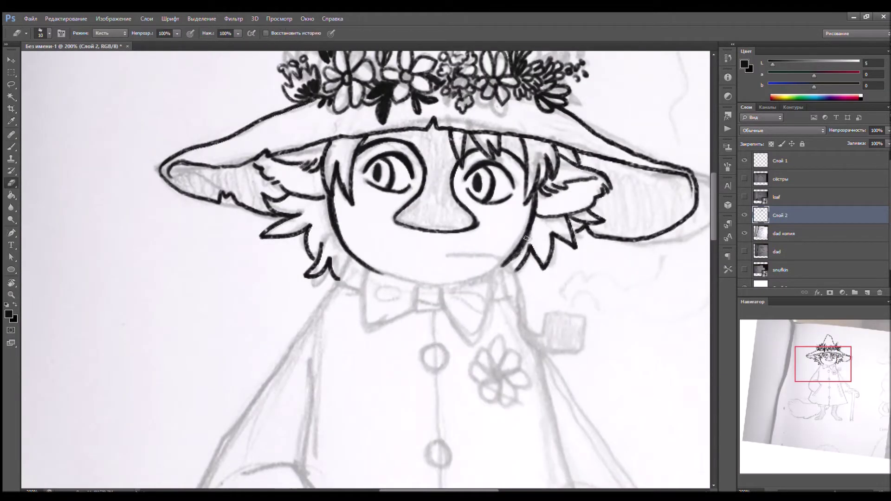
key(ctrl+shift+h)
drag(417, 195, 355, 246)
mouse_move(358, 336)
mouse_down()
mouse_move(352, 260)
mouse_move(325, 254)
mouse_up()
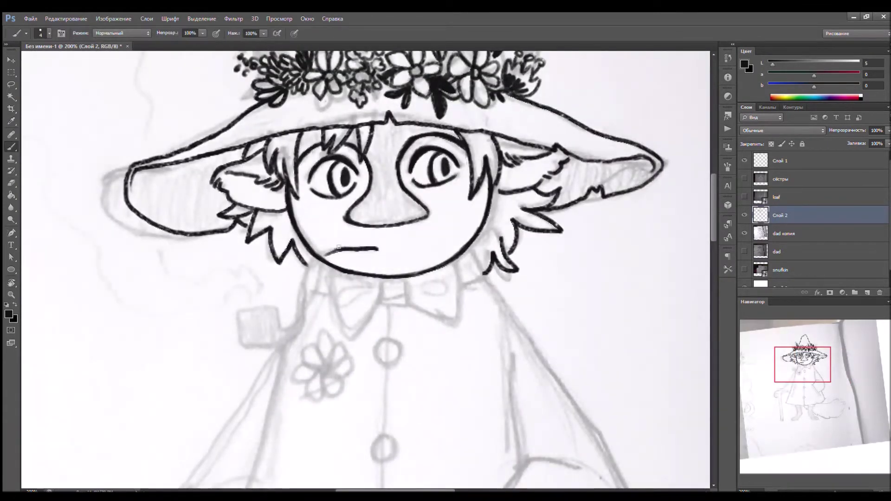
Ink the curved smoking pipe from the mouth corner and fill its stem and bowl with black
drag(292, 326, 239, 313)
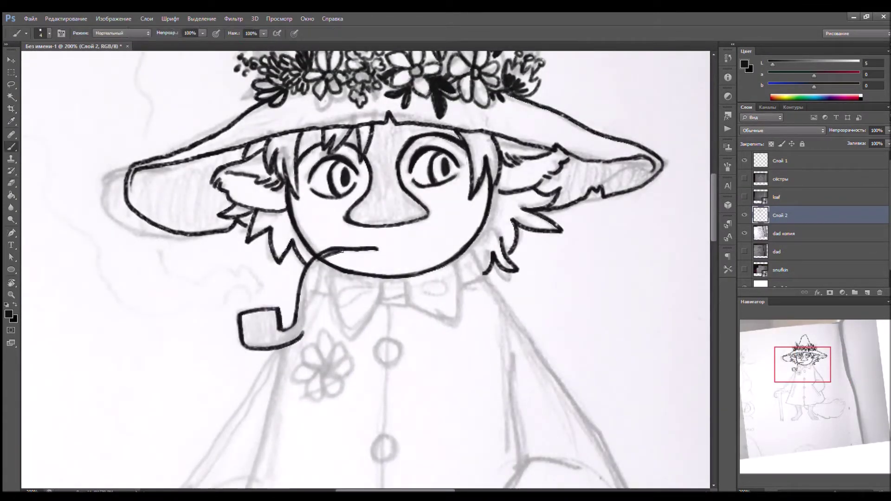
mouse_move(327, 253)
mouse_down()
mouse_move(307, 296)
mouse_move(304, 283)
mouse_move(304, 333)
mouse_up()
drag(245, 316, 254, 319)
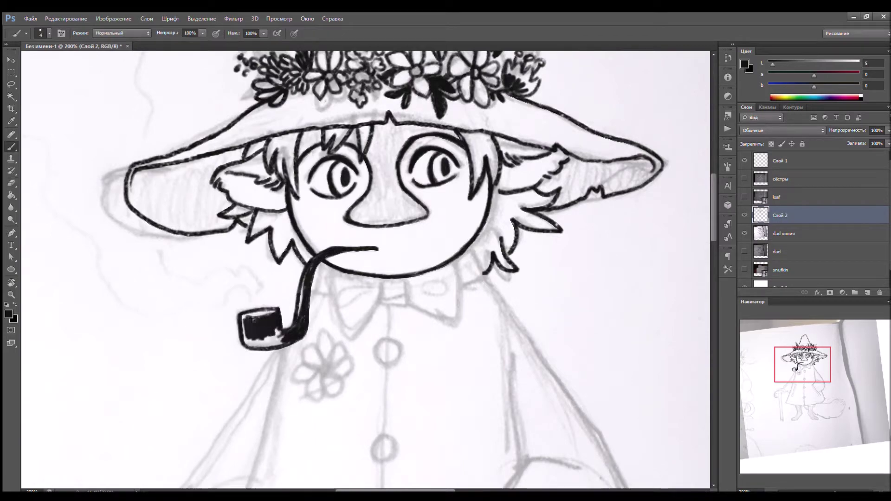
key(ctrl+shift+h)
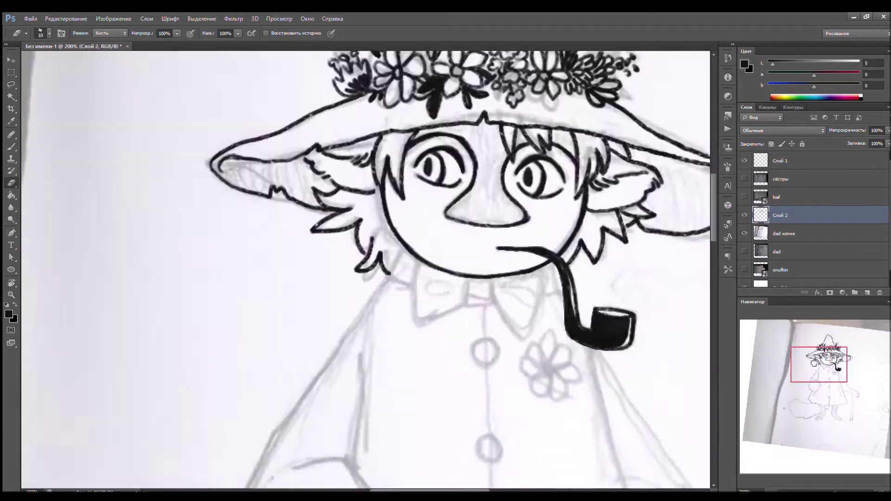
Shade the bridge of the nose, forehead and hair tufts with short black fur hatching
drag(432, 188, 392, 195)
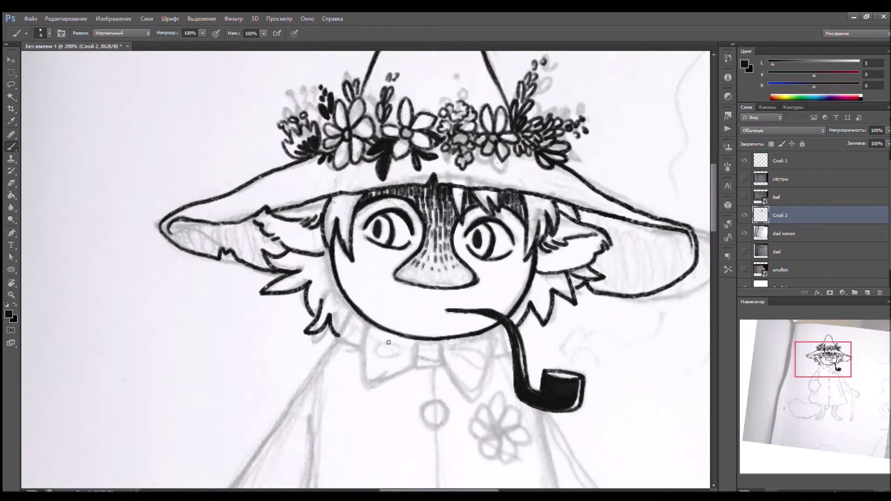
drag(424, 309, 362, 258)
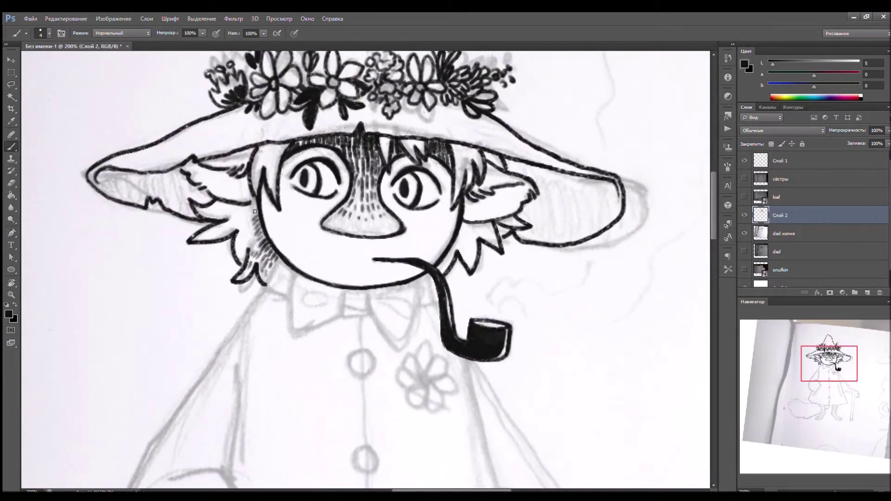
key(ctrl+shift+h)
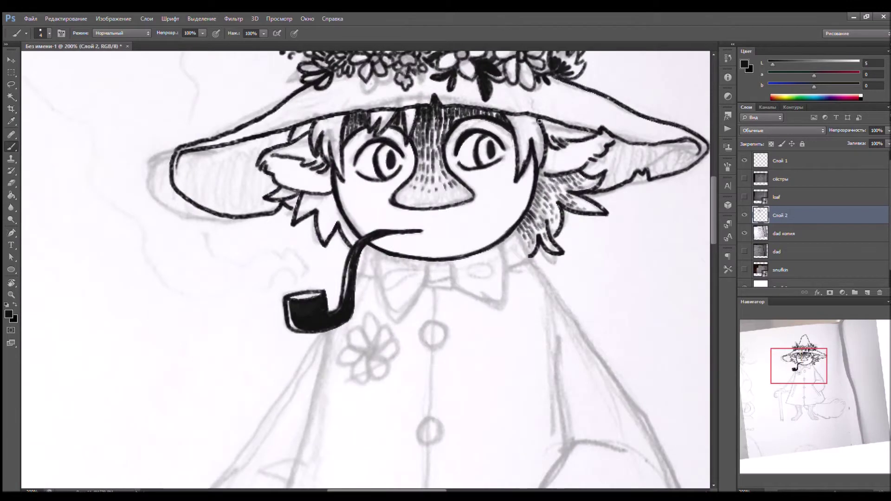
key(ctrl+shift+h)
drag(321, 229, 436, 150)
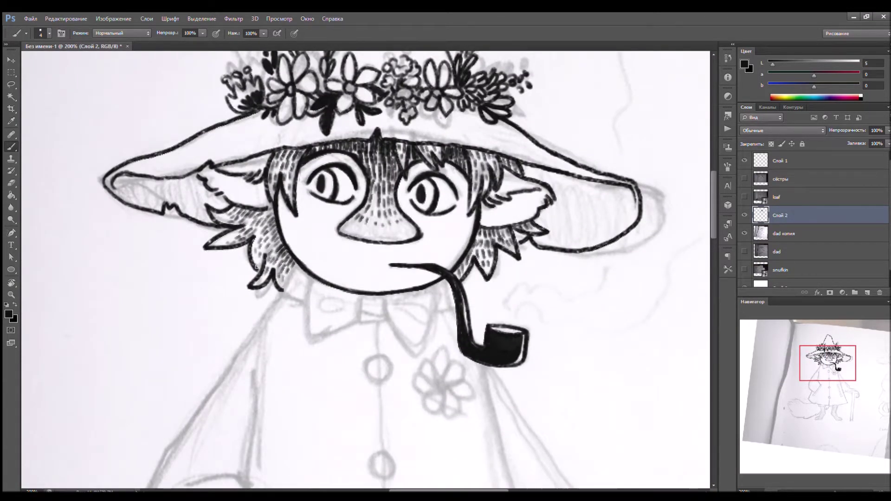
Ink the bow tie under the chin with its central knot, both loops and inner folds
key(ctrl+shift+h)
drag(321, 308, 384, 226)
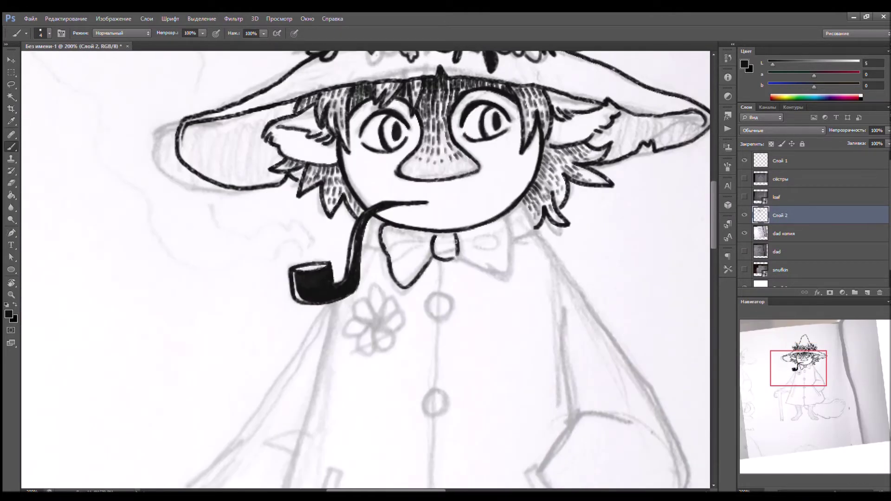
drag(431, 242, 432, 246)
drag(459, 242, 460, 246)
drag(506, 215, 510, 235)
scroll(506, 242, up, 2)
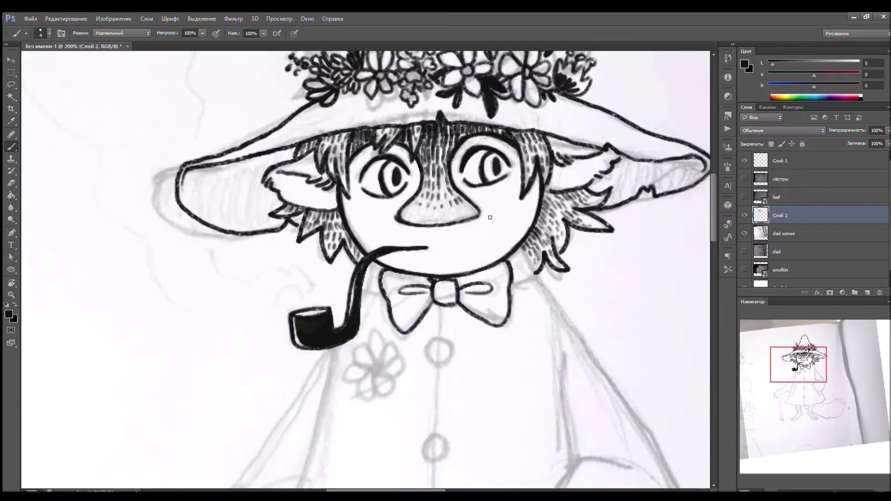
Ink the coat's centre line with four round slotted buttons and the lower coat edge
scroll(528, 258, up, 4)
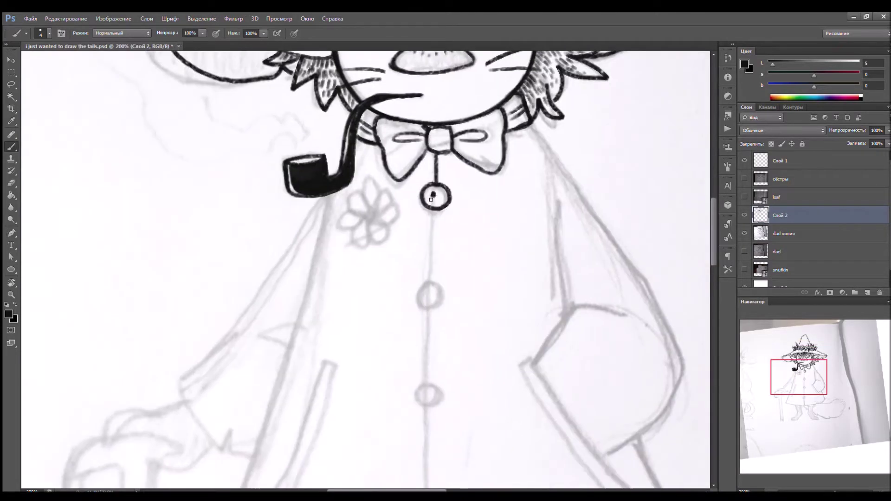
drag(435, 210, 433, 297)
drag(433, 297, 442, 130)
mouse_move(430, 238)
mouse_down()
mouse_move(438, 353)
mouse_move(527, 354)
mouse_move(408, 338)
mouse_move(462, 444)
mouse_up()
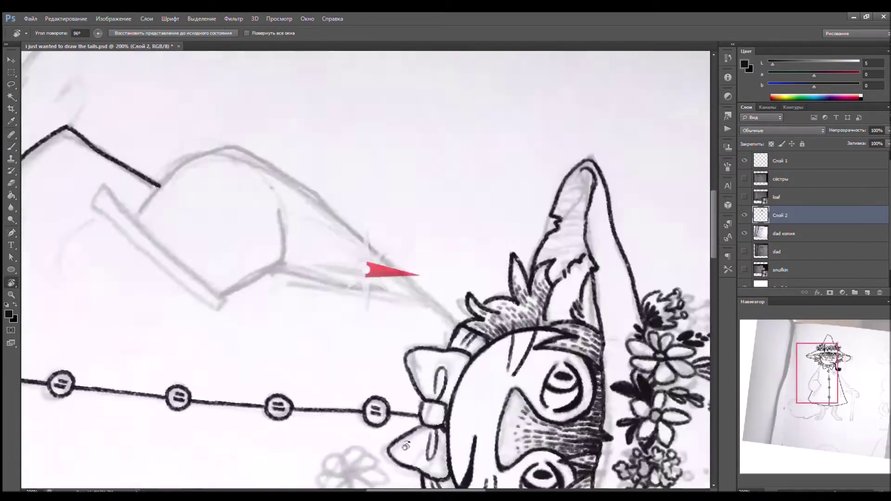
Ink the bent sleeve, the slanted pocket it reaches into and short fold hatches beside the pocket
key(e)
mouse_move(389, 178)
mouse_down()
mouse_move(386, 385)
mouse_move(417, 209)
mouse_move(413, 339)
mouse_up()
key(b)
mouse_move(408, 214)
mouse_down()
mouse_move(393, 384)
mouse_move(415, 382)
mouse_up()
drag(427, 382, 460, 389)
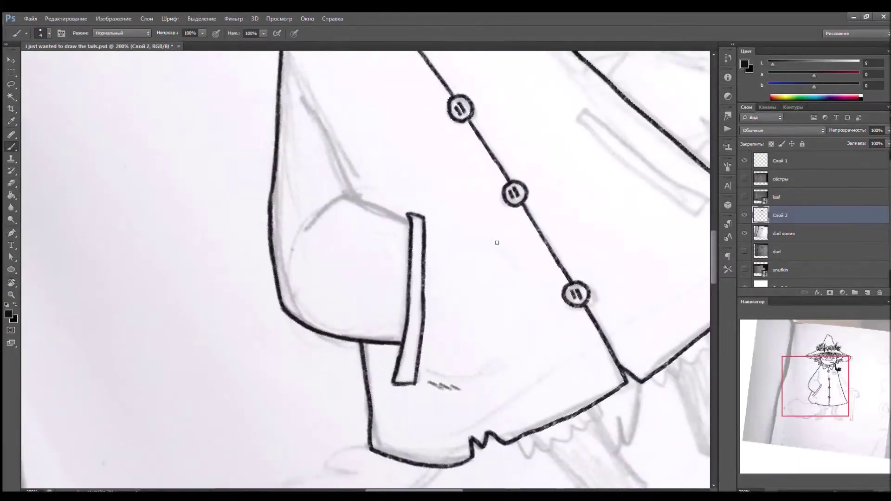
Ink the elbow folds of the bent sleeve and the outline of the other sleeve with its torn cuff
drag(409, 188, 390, 316)
drag(267, 374, 346, 346)
click(744, 234)
click(745, 233)
mouse_move(391, 130)
mouse_down()
mouse_move(466, 241)
mouse_move(514, 353)
mouse_up()
drag(475, 284, 504, 300)
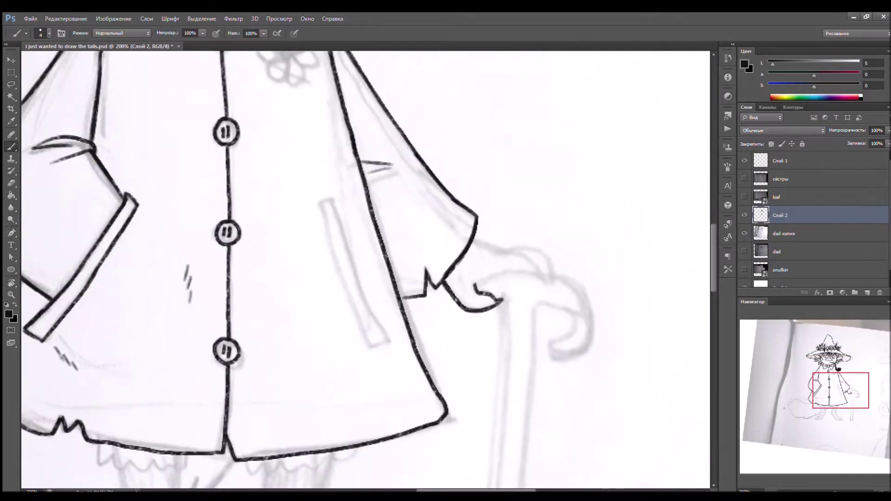
Ink the clawed hand resting on the cane, the hooked handle and the long cane shaft
key(ctrl+z)
drag(473, 240, 550, 307)
drag(556, 273, 526, 256)
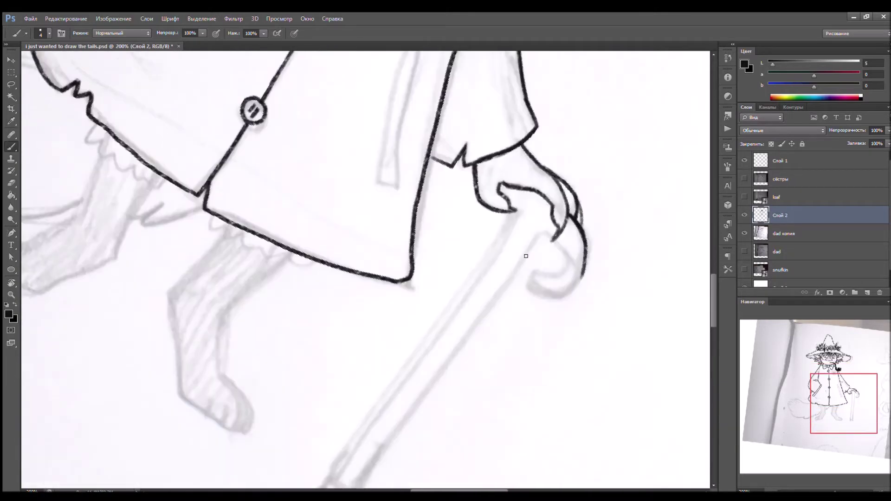
mouse_move(530, 216)
mouse_down()
mouse_move(492, 140)
mouse_move(466, 464)
mouse_up()
mouse_move(460, 153)
mouse_down()
mouse_move(441, 462)
mouse_move(464, 306)
mouse_up()
mouse_move(453, 304)
mouse_down()
mouse_move(482, 307)
mouse_move(589, 418)
mouse_up()
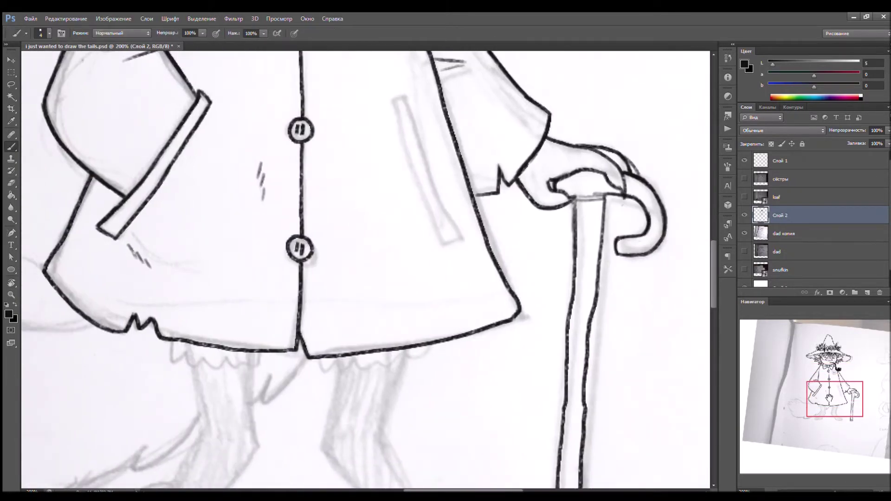
Ink the two torn trouser cuffs showing below the coat hem
drag(464, 372, 464, 186)
drag(352, 199, 445, 211)
drag(501, 218, 502, 236)
scroll(537, 247, down, 2)
Ink both lower legs and paw-like feet with their toe lines, checking the drawing mirrored
drag(373, 185, 351, 294)
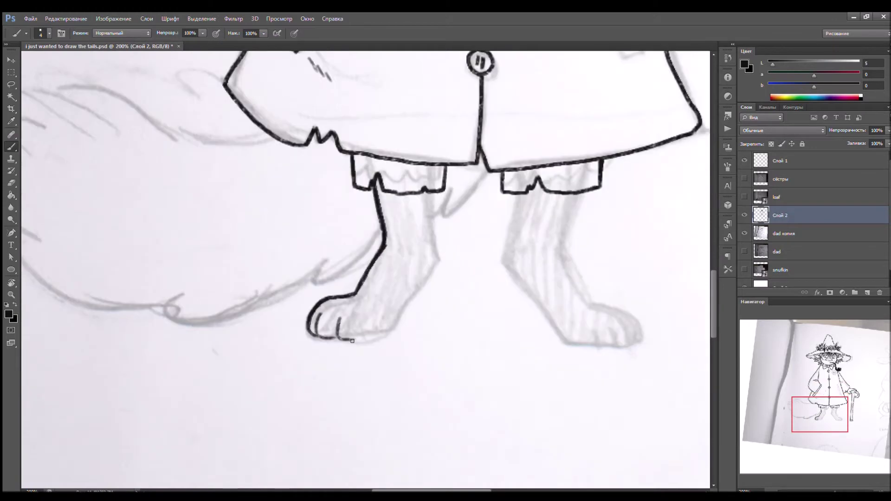
drag(430, 193, 316, 371)
drag(473, 201, 564, 351)
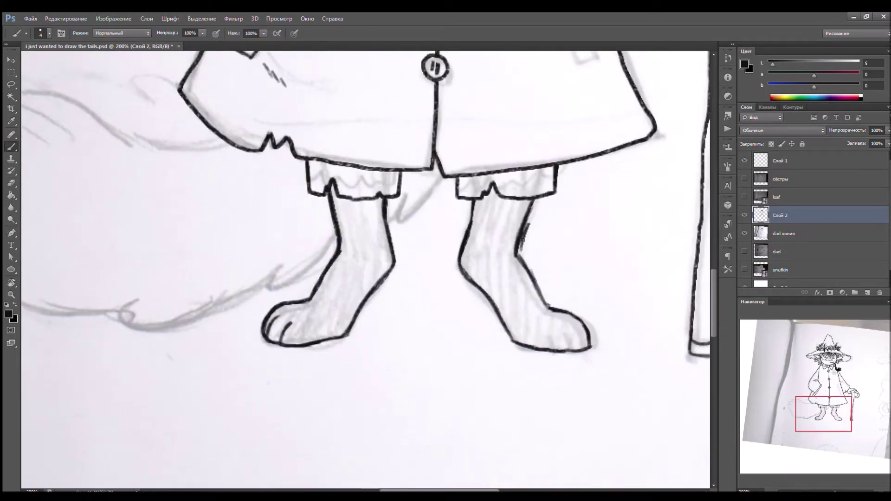
key(ctrl+shift+h)
key(ctrl+shift+h)
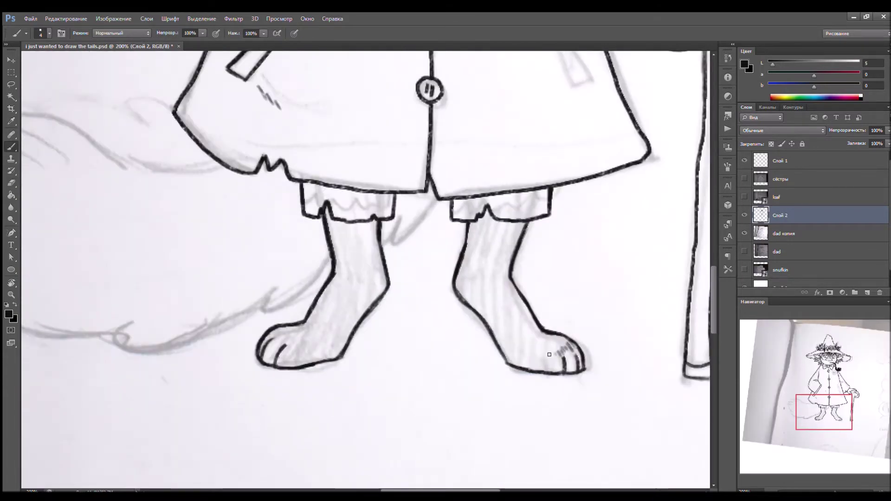
Fill both bare lower legs and feet with short black fur strokes following their shape
mouse_move(531, 332)
mouse_down()
mouse_move(469, 281)
mouse_move(510, 232)
mouse_move(478, 213)
mouse_up()
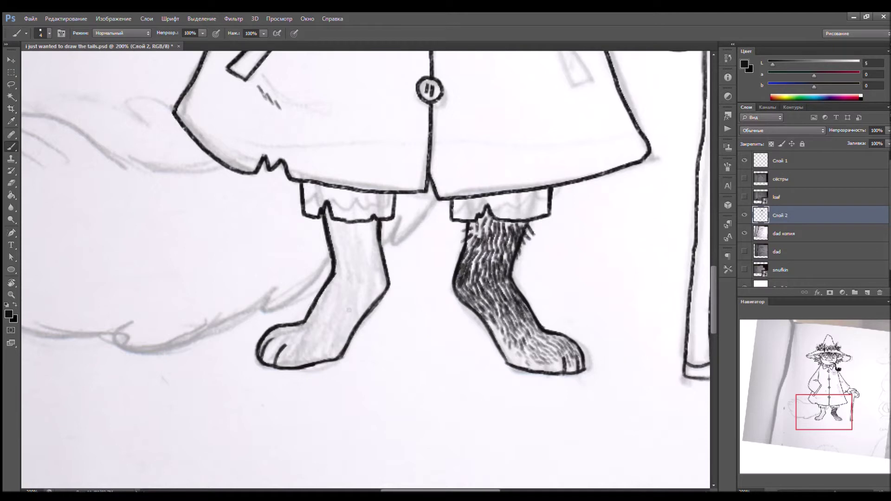
key(ctrl+shift+h)
drag(244, 332, 209, 297)
mouse_move(209, 297)
mouse_down()
mouse_move(395, 265)
mouse_move(371, 245)
mouse_move(365, 224)
mouse_move(412, 224)
mouse_move(383, 278)
mouse_up()
key(ctrl+shift+h)
Break the upper end of the sleeve seam near the collar into short stitch dashes with the eraser
key(ctrl+minus)
scroll(487, 320, up, 3)
mouse_move(431, 251)
mouse_down()
mouse_move(404, 288)
mouse_move(471, 314)
mouse_move(492, 338)
mouse_up()
key(ctrl+0)
scroll(470, 314, up, 5)
scroll(471, 314, up, 5)
mouse_move(440, 321)
mouse_down()
mouse_move(482, 355)
mouse_move(460, 366)
mouse_move(467, 387)
mouse_up()
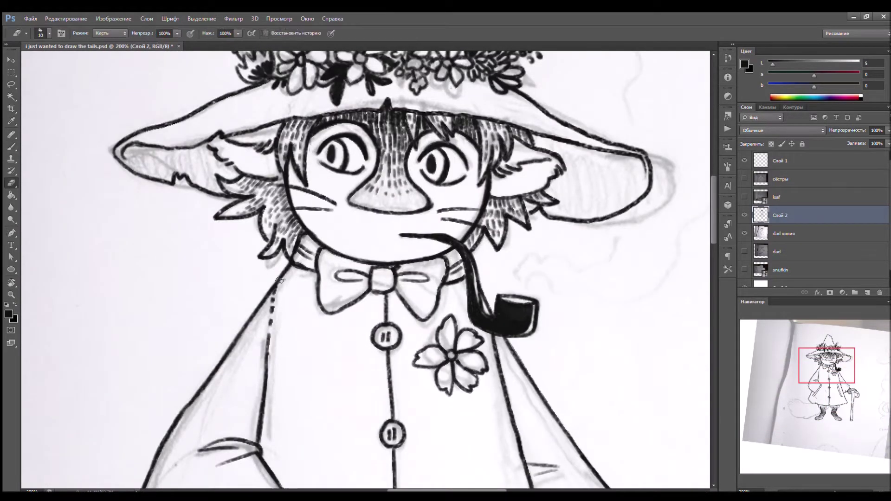
Ink the bushy tail's outline from the coat hem around its pointed fur tufts, trimming line ends with the eraser
scroll(435, 370, down, 10)
scroll(325, 232, up, 2)
mouse_move(418, 232)
mouse_down()
mouse_move(312, 165)
mouse_move(418, 208)
mouse_up()
drag(260, 218, 285, 380)
mouse_move(276, 235)
mouse_down()
mouse_move(332, 135)
mouse_move(373, 185)
mouse_up()
key(e)
key(b)
drag(385, 132, 413, 246)
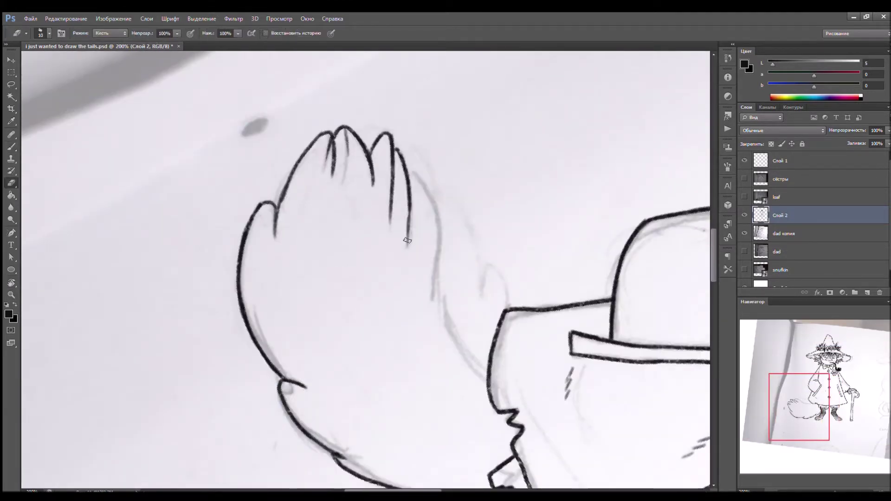
drag(408, 170, 443, 290)
drag(434, 234, 449, 320)
drag(614, 263, 631, 290)
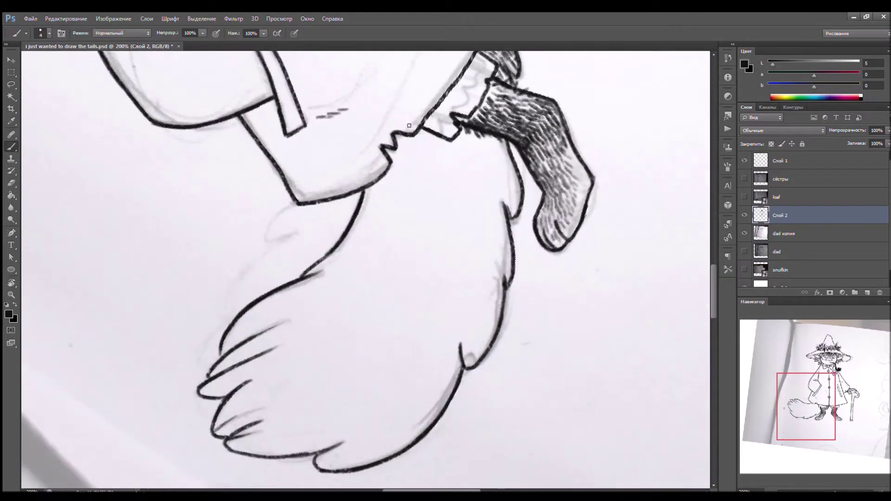
Hatch short fur strokes over the tail's base, checking the line art with the pencil scan hidden
mouse_move(404, 134)
mouse_down()
mouse_move(409, 156)
mouse_move(454, 166)
mouse_move(495, 191)
mouse_up()
mouse_move(418, 204)
mouse_down()
mouse_move(421, 219)
mouse_move(467, 234)
mouse_up()
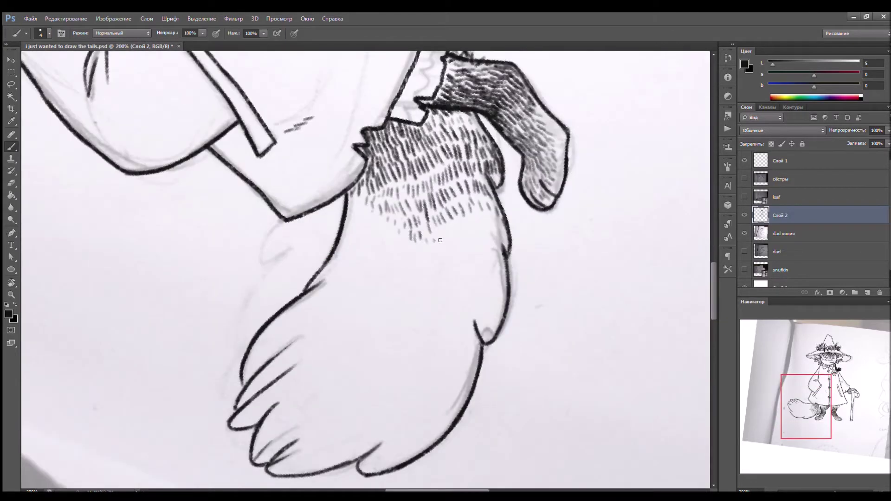
drag(455, 222, 460, 242)
drag(488, 237, 492, 246)
drag(463, 237, 470, 255)
drag(442, 251, 449, 261)
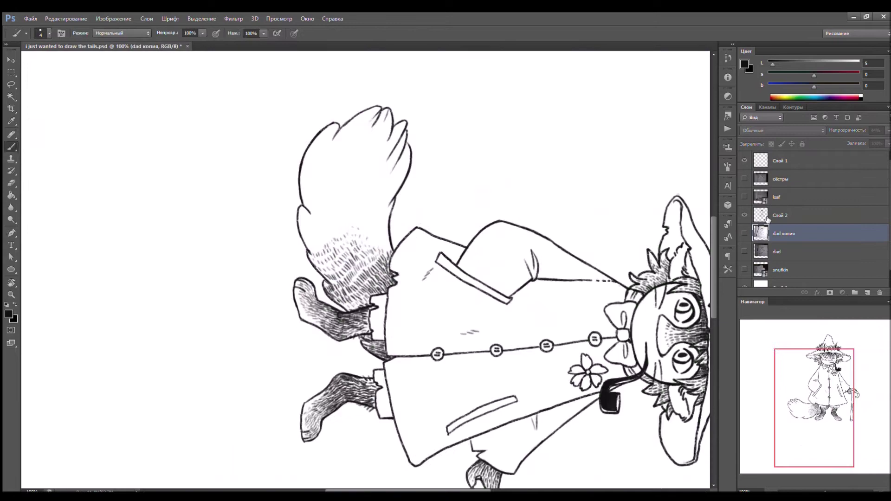
drag(344, 133, 354, 160)
drag(340, 144, 349, 168)
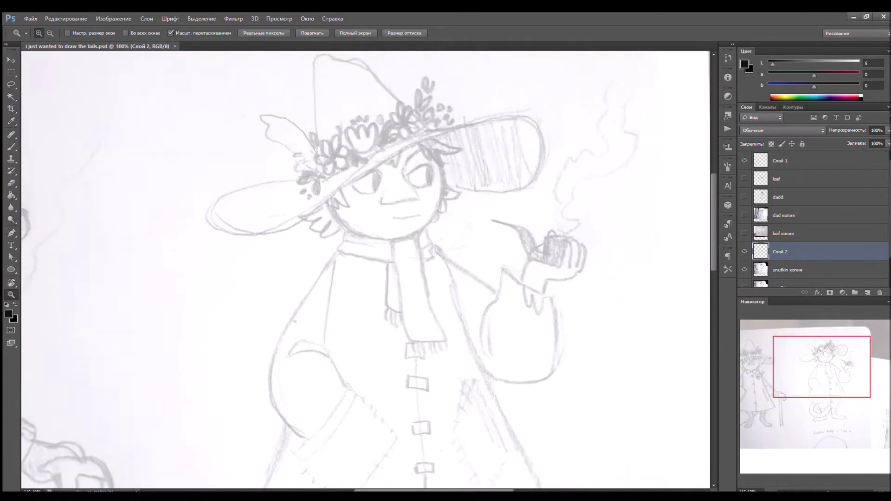
Ink the second character's eyes, pointed nose, mouth and first fringe strands over its pencil sketch
mouse_move(438, 249)
mouse_down()
mouse_move(456, 272)
mouse_move(397, 275)
mouse_up()
mouse_move(446, 226)
mouse_down()
mouse_move(459, 220)
mouse_move(469, 251)
mouse_move(476, 248)
mouse_up()
drag(483, 216, 466, 225)
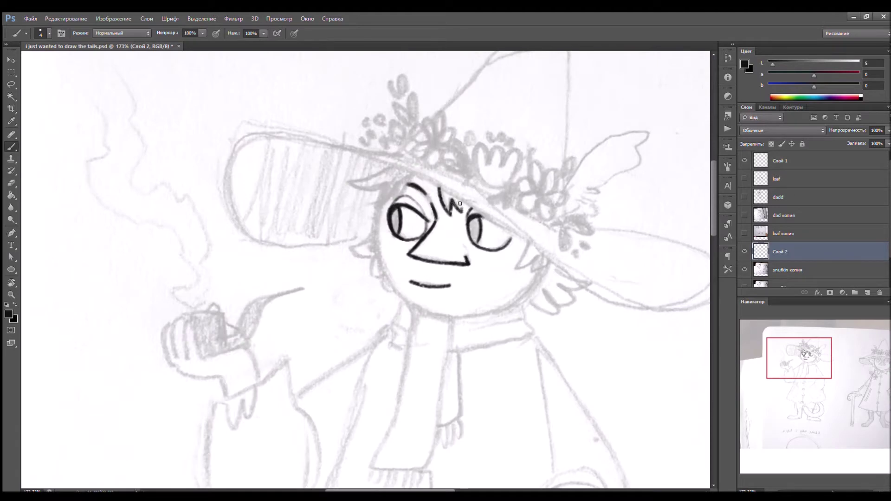
drag(545, 204, 589, 241)
drag(613, 191, 571, 227)
Ink the face contour, the side hair tufts and the wide hat brim with its torn notches
key(r)
mouse_move(497, 148)
mouse_down()
mouse_move(534, 260)
mouse_move(464, 394)
mouse_move(325, 441)
mouse_move(418, 302)
mouse_move(407, 326)
mouse_up()
key(b)
drag(751, 341, 702, 361)
mouse_move(606, 168)
mouse_down()
mouse_move(636, 182)
mouse_move(408, 182)
mouse_up()
mouse_move(139, 328)
mouse_down()
mouse_move(350, 283)
mouse_move(445, 305)
mouse_up()
mouse_move(380, 235)
mouse_down()
mouse_move(392, 290)
mouse_move(299, 344)
mouse_up()
Ink the flower wreath around the hat, with the tulip-like bloom, round blossoms, leaves and berries
drag(372, 212, 400, 208)
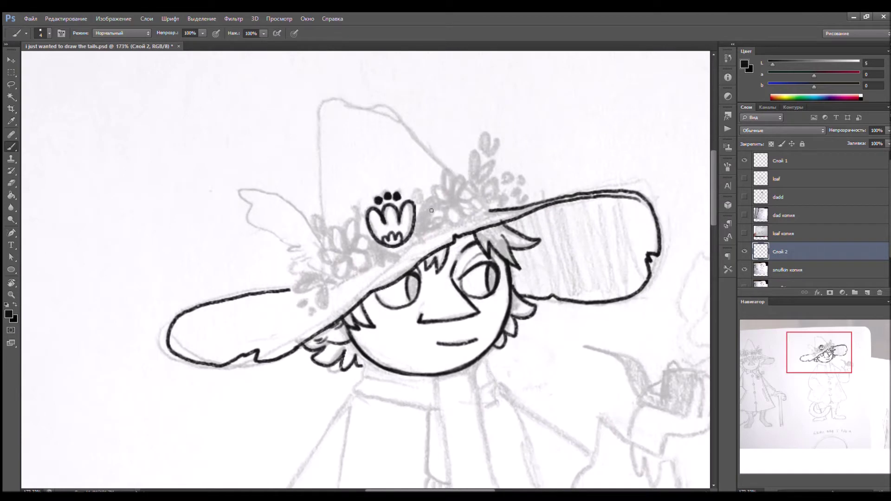
drag(449, 202, 497, 244)
key(r)
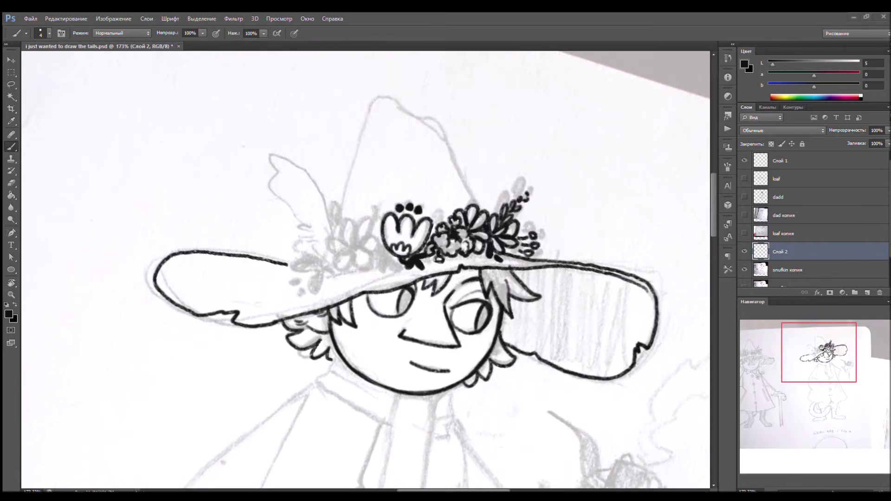
drag(569, 301, 609, 367)
mouse_move(420, 318)
mouse_down()
mouse_move(430, 324)
mouse_move(380, 322)
mouse_up()
key(r)
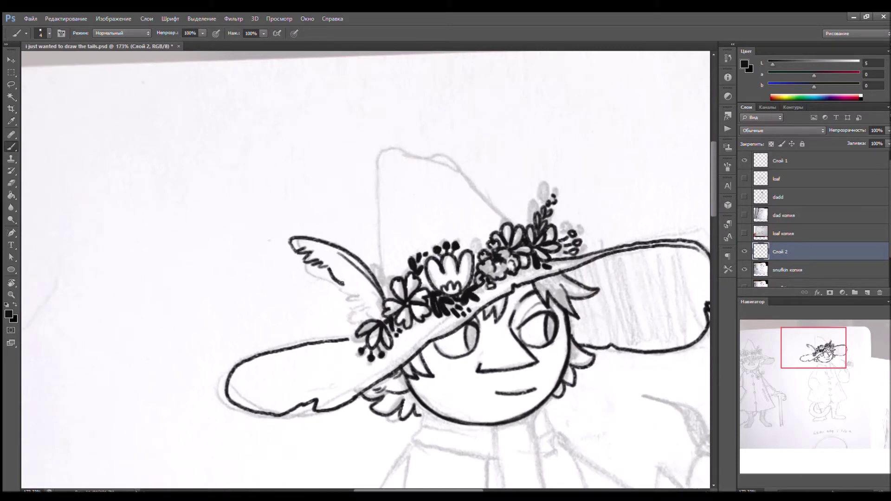
Ink the feather tucked into the wreath and the tall, bent hat crown
drag(356, 236, 366, 246)
drag(375, 232, 317, 272)
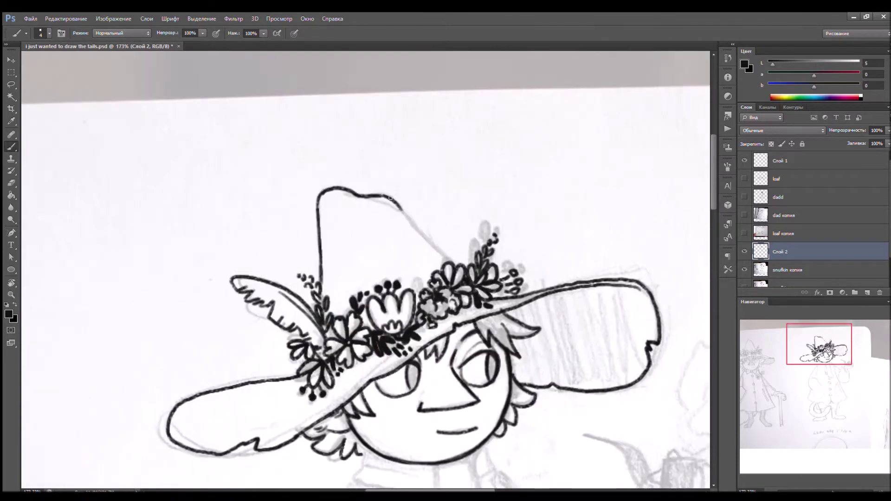
drag(391, 198, 453, 263)
Ink the scarf wrapped around the neck and its two hanging, fringed ends
drag(358, 445, 305, 291)
drag(418, 296, 397, 177)
drag(403, 180, 441, 340)
drag(360, 190, 366, 218)
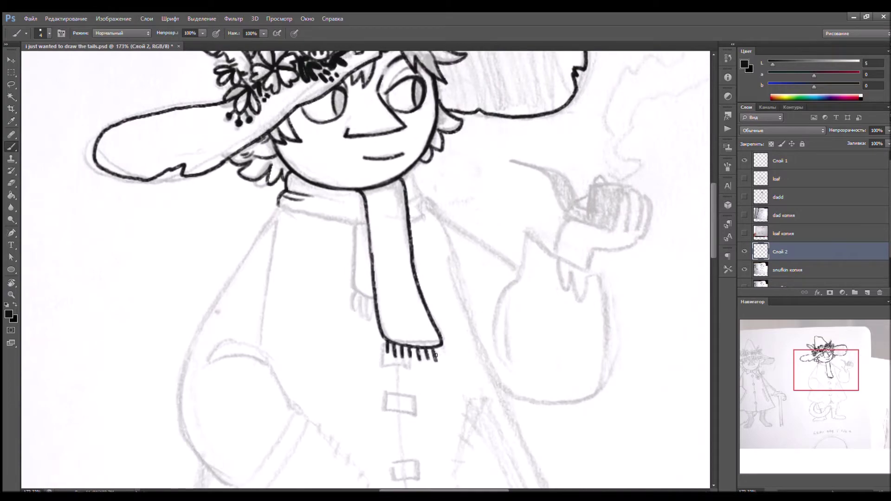
mouse_move(418, 208)
mouse_down()
mouse_move(375, 165)
mouse_move(447, 348)
mouse_move(437, 94)
mouse_up()
drag(427, 61, 513, 232)
Ink the coat's side edges, its ragged hem and the stitched patch pocket beneath the raised arm
drag(785, 399, 773, 379)
drag(543, 297, 575, 418)
drag(540, 294, 576, 422)
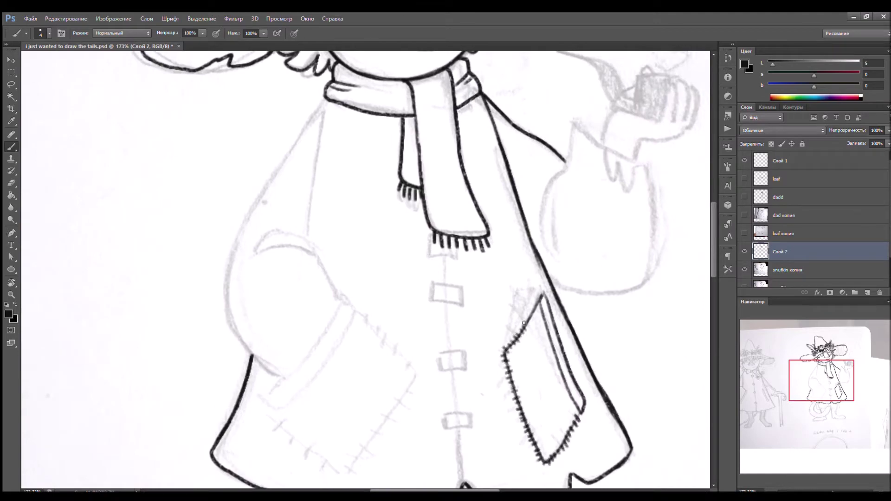
Ink the coat's front closure line with its four rectangular fasteners and dash the pocket's inner seam
drag(442, 256, 521, 268)
drag(507, 246, 521, 268)
drag(538, 361, 497, 276)
drag(494, 337, 522, 404)
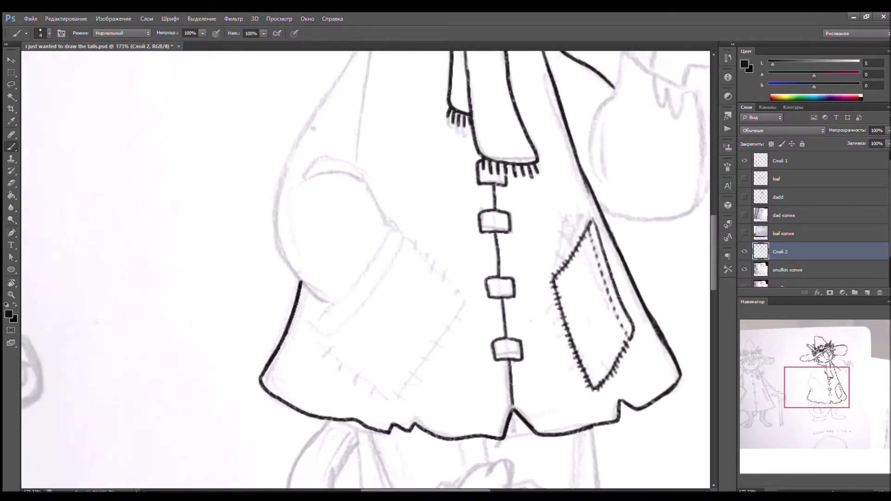
Ink the sleeve reaching into the pocket, the dashed shoulder seams and the upper edge of the raised sleeve
drag(357, 93, 469, 196)
drag(468, 133, 377, 344)
drag(452, 272, 468, 160)
drag(691, 167, 469, 246)
drag(476, 356, 500, 228)
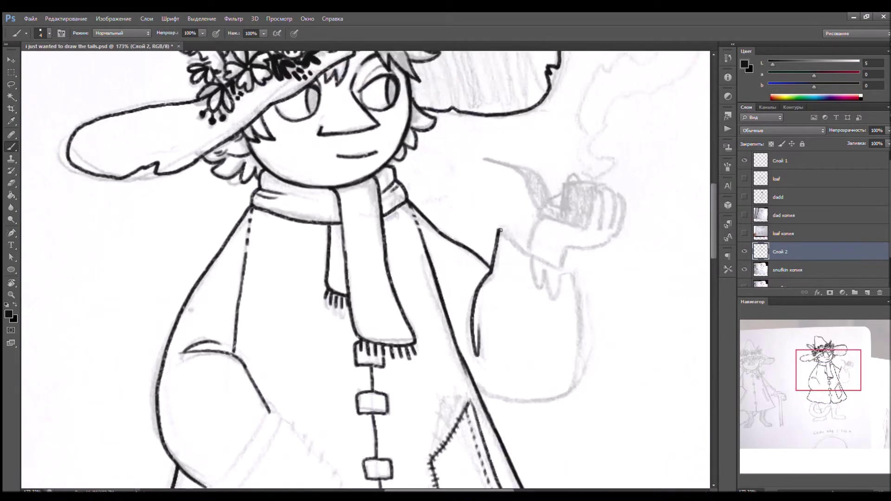
Ink the rest of the raised sleeve with its torn cuff, plus the hand holding the pipe
drag(572, 279, 578, 280)
drag(566, 256, 477, 397)
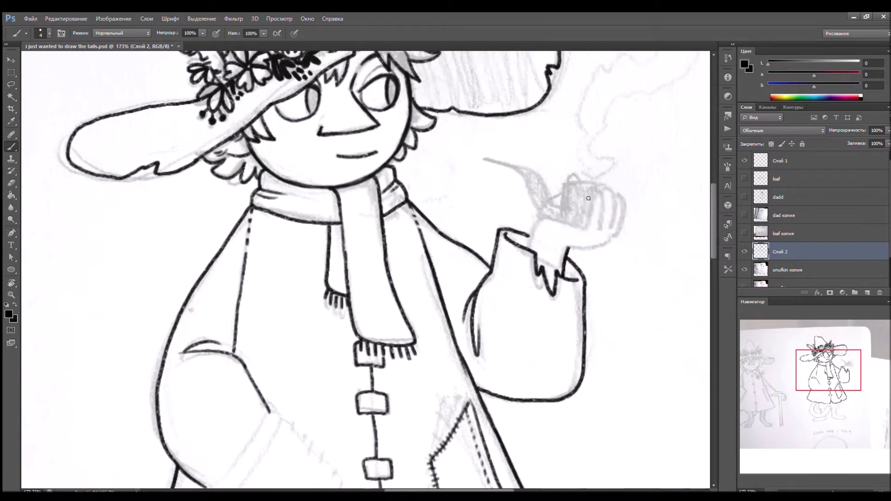
key(ctrl+z)
drag(587, 221, 613, 234)
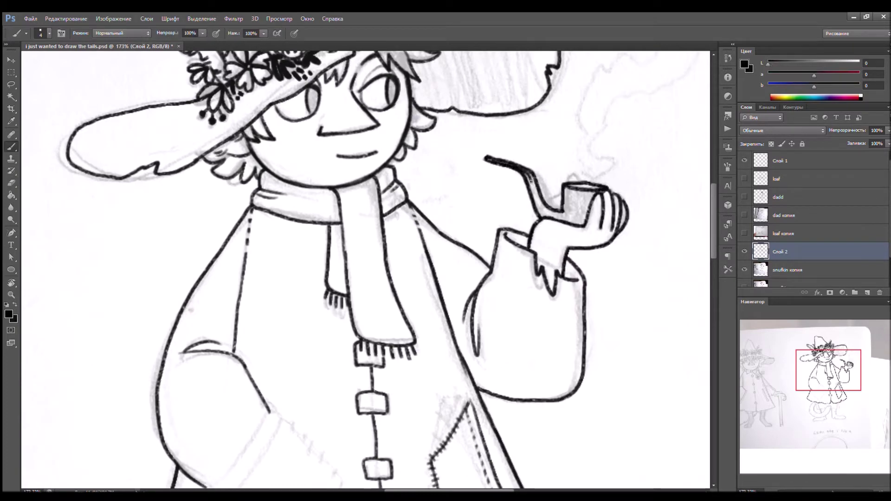
Blacken the pipe bowl, ink the curling smoke and draw the large stitched patch pocket below the lowered arm
drag(577, 190, 541, 316)
drag(325, 464, 403, 153)
mouse_move(268, 318)
mouse_down()
mouse_move(356, 219)
mouse_move(424, 299)
mouse_up()
drag(366, 230, 281, 329)
drag(281, 332, 302, 359)
drag(400, 263, 423, 301)
scroll(417, 302, down, 5)
scroll(380, 297, up, 5)
Ink the wide trouser legs with torn hems and the tail curling around in front of them
drag(357, 214, 395, 302)
mouse_move(624, 216)
mouse_down()
mouse_move(590, 409)
mouse_move(369, 478)
mouse_move(226, 424)
mouse_up()
key(e)
key(r)
mouse_move(274, 330)
mouse_down()
mouse_move(448, 341)
mouse_move(475, 273)
mouse_up()
Ink the laced front boot with its ridged sole and stitching, the fuzzy socks and the rear boot's heel
key(b)
drag(518, 411, 647, 412)
drag(529, 306, 643, 408)
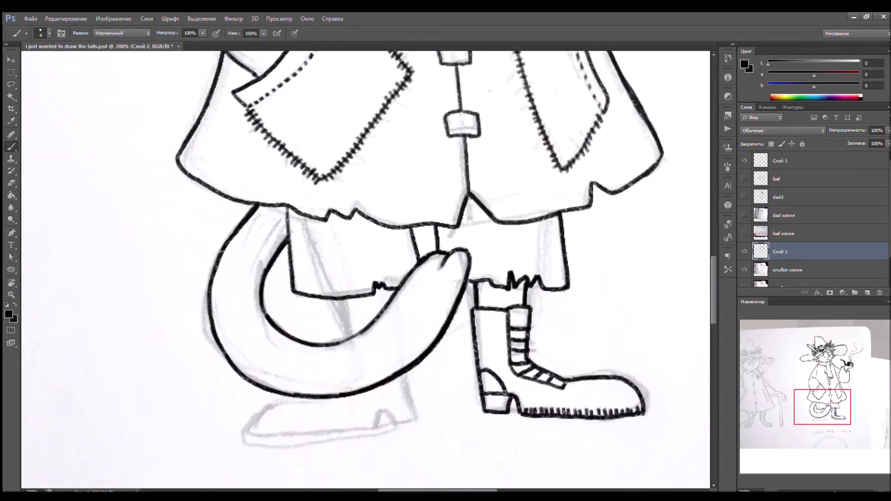
drag(499, 419, 527, 424)
mouse_move(554, 310)
mouse_down()
mouse_move(519, 298)
mouse_move(406, 201)
mouse_up()
drag(424, 294, 396, 320)
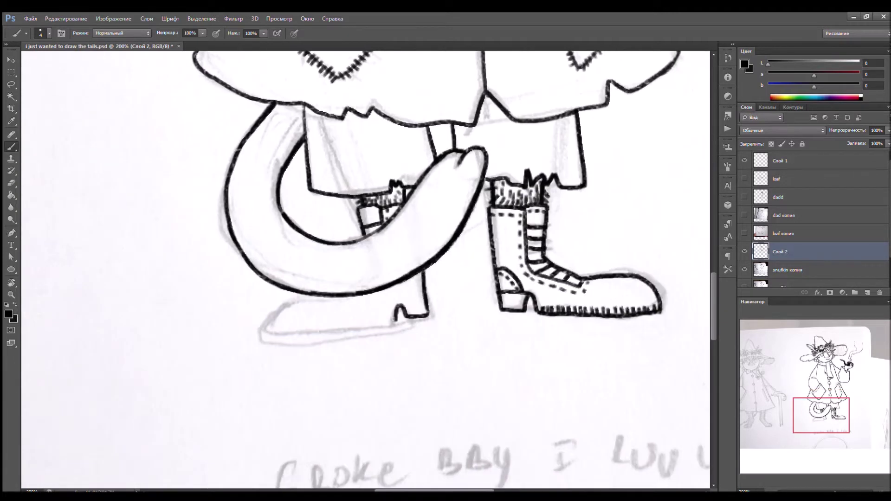
Complete the rear boot, hide the pencil scan and add a new layer above the line art
key(ctrl+minus)
key(ctrl+minus)
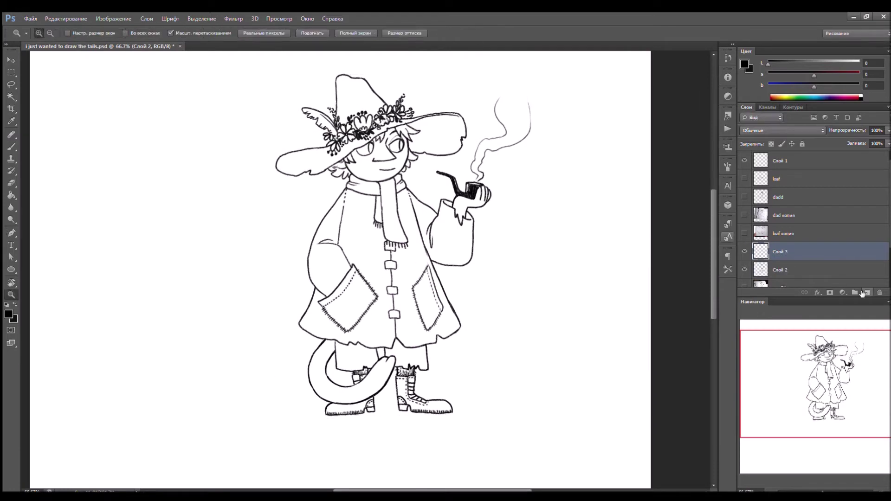
drag(232, 416, 651, 415)
key(ctrl+t)
key(Return)
key(ctrl+z)
Hatch dark fur bands along the curled tail and merge them into the line art layer
key(ctrl+plus)
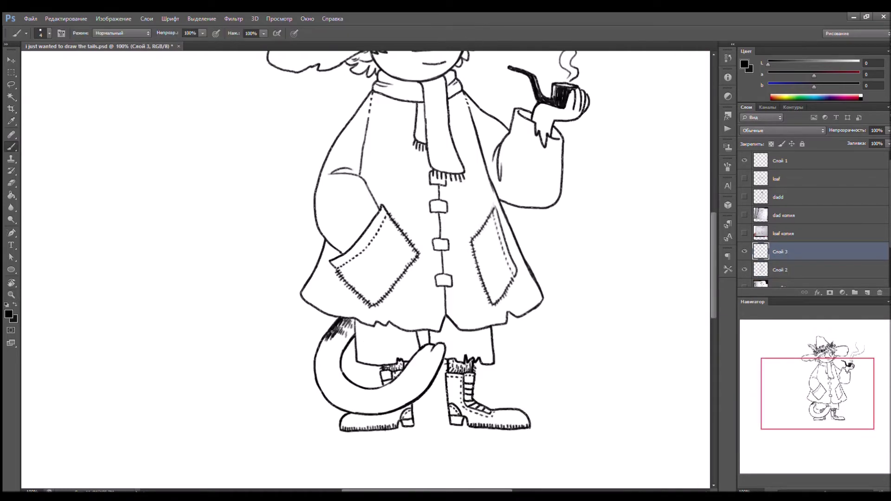
key(ctrl+minus)
key(ctrl+minus)
key(z)
click(438, 185)
alt+click(744, 196)
alt+click(745, 197)
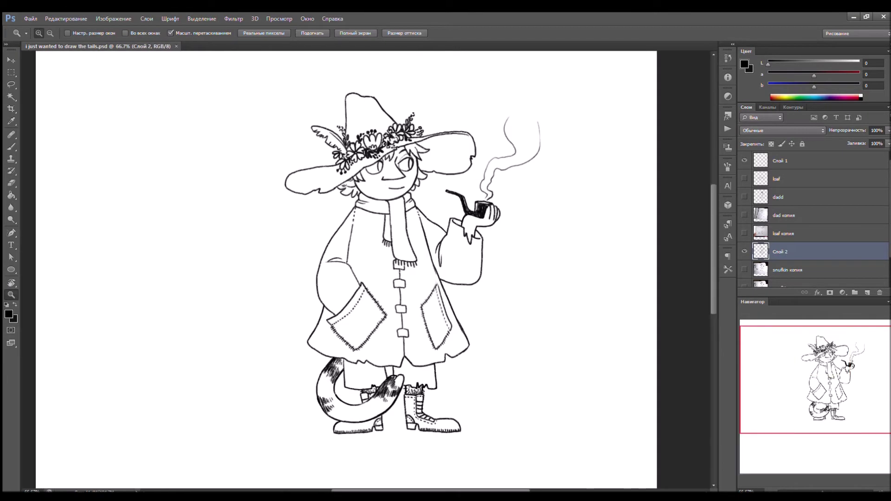
key(v)
drag(478, 323, 353, 324)
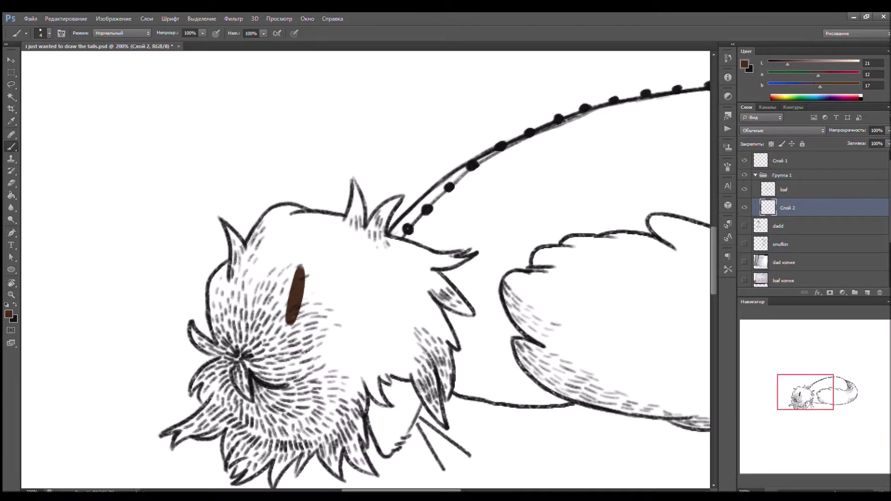
Paint the curled-up character's shaggy head dark brown beneath the line art, enlarging the brush for the broad areas
drag(234, 232, 203, 349)
mouse_move(210, 316)
mouse_down()
mouse_move(352, 325)
mouse_move(186, 425)
mouse_move(208, 432)
mouse_move(235, 472)
mouse_move(325, 451)
mouse_move(358, 460)
mouse_up()
key(])
mouse_move(354, 417)
mouse_down()
mouse_move(353, 385)
mouse_move(370, 374)
mouse_move(417, 378)
mouse_up()
key(])
key(r)
mouse_move(565, 312)
mouse_down()
mouse_move(487, 353)
mouse_move(378, 328)
mouse_move(399, 316)
mouse_move(381, 220)
mouse_up()
key(])
key(])
key(])
key(])
key(])
key(])
key(r)
drag(387, 177, 353, 208)
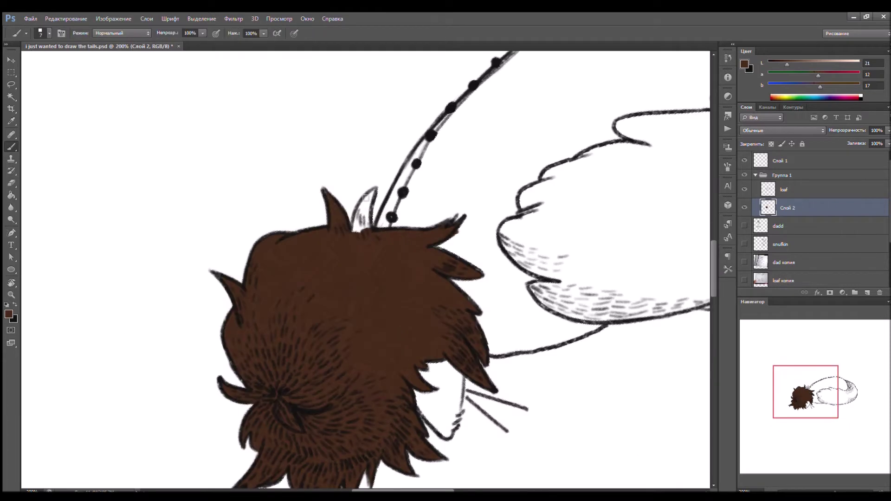
key(Escape)
Set the paint colour to a dark purple-grey with a 4 and b -6 and colour the whiskered muzzle
key(ctrl+1)
key(alt+[)
drag(819, 74, 815, 75)
drag(820, 86, 811, 85)
key(b)
scroll(378, 421, up, 1)
mouse_move(369, 300)
mouse_down()
mouse_move(386, 331)
mouse_move(82, 443)
mouse_up()
key(])
Fill the whole bushy tail with the dark purple-grey, cleaning its edges with the eraser
drag(527, 128, 604, 181)
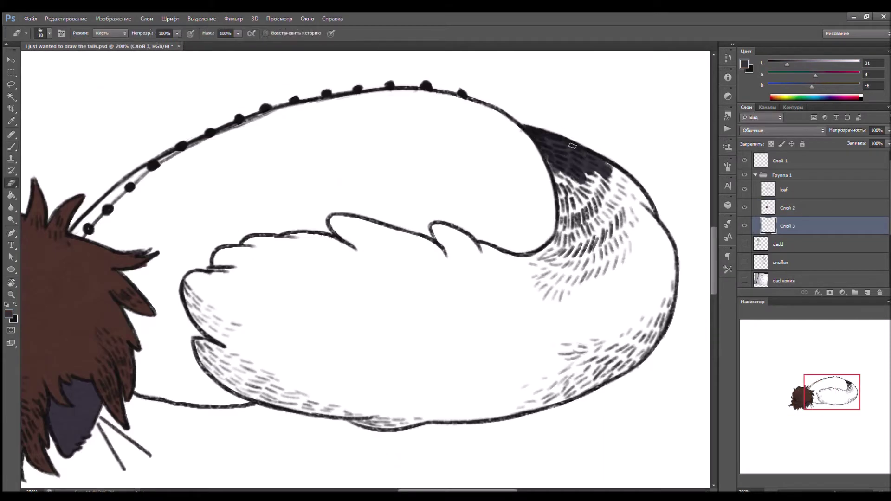
drag(557, 163, 659, 236)
mouse_move(529, 264)
mouse_down()
mouse_move(662, 234)
mouse_move(650, 189)
mouse_move(581, 280)
mouse_move(656, 143)
mouse_move(325, 74)
mouse_up()
key(r)
key(e)
key(r)
key(b)
key(bracketleft)
key(bracketleft)
key(bracketleft)
drag(258, 446, 234, 278)
mouse_move(251, 218)
mouse_down()
mouse_move(241, 263)
mouse_move(266, 295)
mouse_move(325, 195)
mouse_move(402, 334)
mouse_move(425, 337)
mouse_move(429, 411)
mouse_up()
key(r)
key(r)
Add a new layer and paint the curled body light blue up to the beaded back line
key(ctrl+0)
key(ctrl+shift+n)
drag(353, 195, 441, 279)
key(z)
click(454, 188)
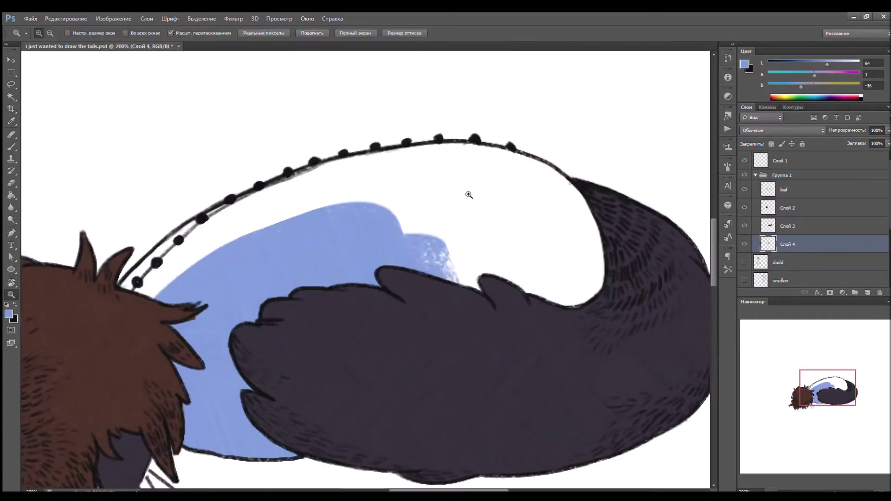
key(b)
drag(469, 195, 454, 201)
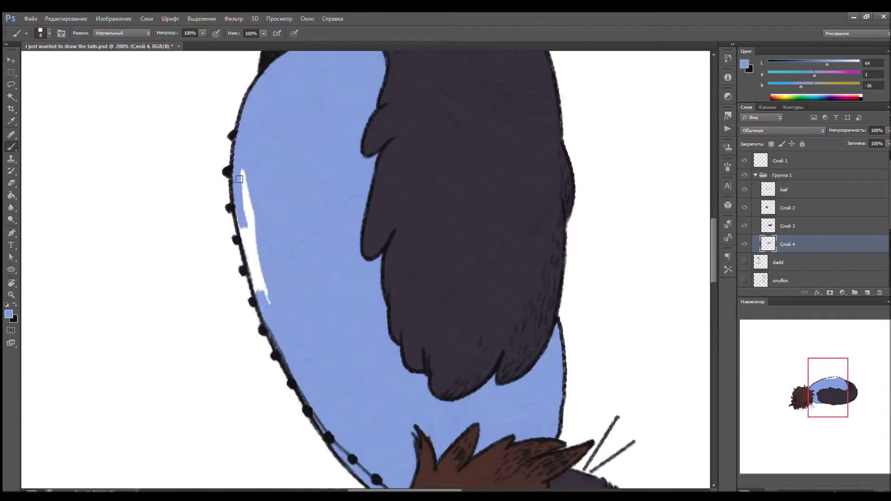
Paint brown, dark purple-grey and light blue colour swatches on a new layer in the empty area beside the character
key(i)
key(ctrl+1)
key(b)
drag(167, 116, 147, 168)
drag(190, 144, 139, 211)
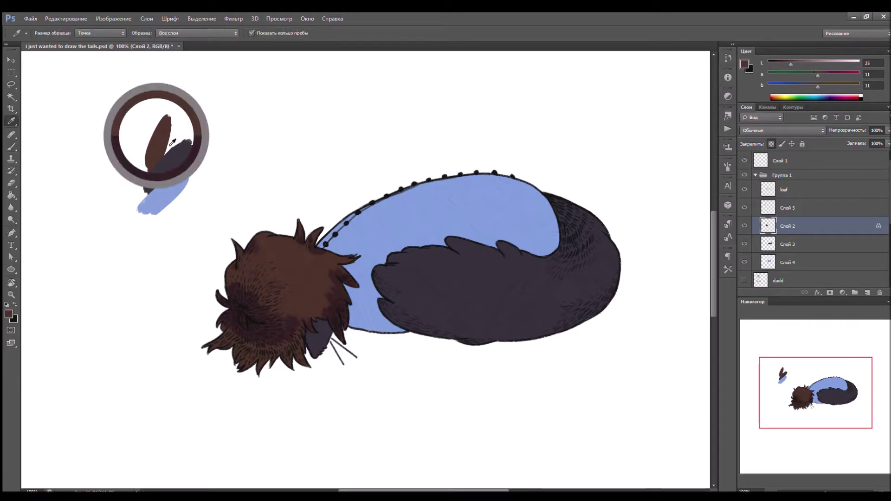
Paint lighter and darker shading onto the curled-up character's hair and bushy tail using colours sampled from the drawing
alt+click(212, 345)
alt+click(306, 315)
ctrl+click(304, 321)
mouse_move(547, 209)
mouse_down()
mouse_move(610, 313)
mouse_move(449, 362)
mouse_up()
Add a layer clipped to the blue body and draw a thin white stripe following the curve of the back
key(alt+bracketleft)
key(ctrl+shift+alt+n)
key(ctrl+alt+g)
scroll(431, 200, down, 1)
key(d)
key(x)
key(bracketleft)
key(bracketleft)
key(bracketleft)
key(bracketleft)
key(bracketleft)
key(bracketleft)
key(bracketleft)
key(bracketleft)
key(bracketleft)
drag(327, 229, 549, 189)
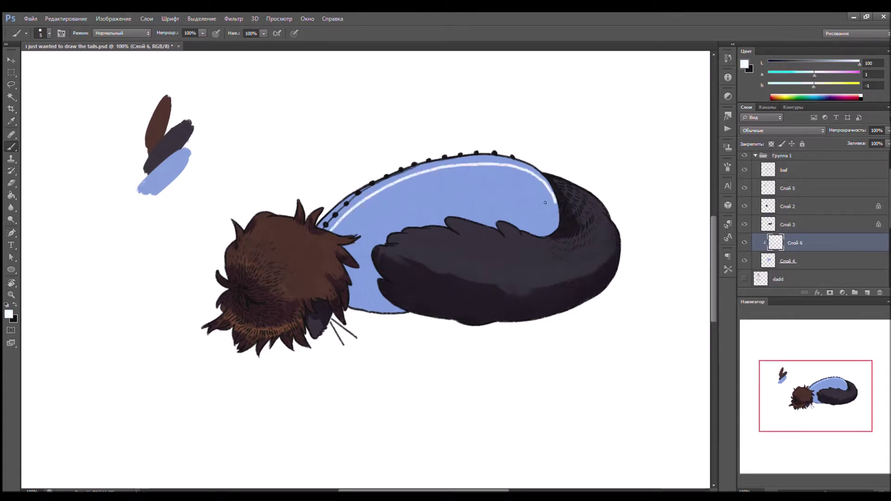
Duplicate the white stripe, recolour the copy bright pink and offset a copy slightly so the two colours run side by side
key(ctrl+j)
key(slash)
key(alt+BackSpace)
key(ctrl+j)
key(v)
key(Down)
key(Down)
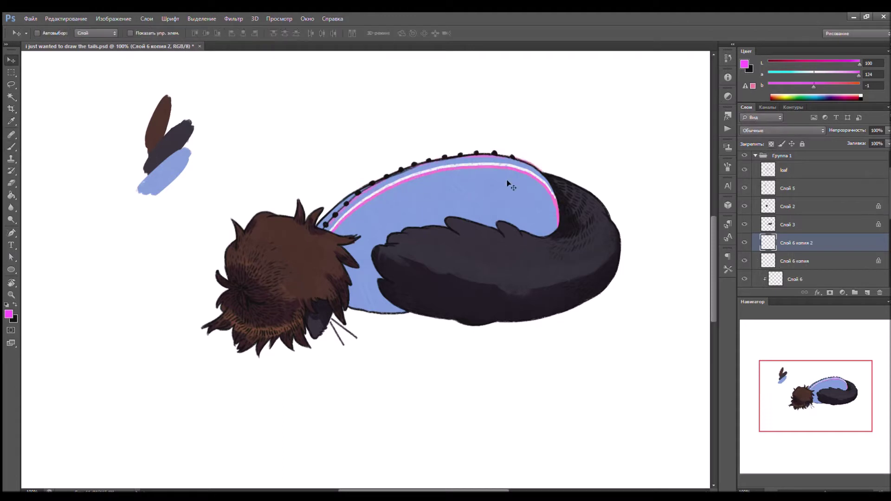
Repeat the white and pink stripe pair at regular intervals down the curled body using shifted duplicate layers
scroll(795, 254, down, 1)
key(ctrl+j)
key(i)
click(544, 187)
key(v)
key(shift+Down)
key(shift+Down)
key(ctrl+j)
key(ctrl+t)
key(shift+Down)
key(shift+Down)
key(Return)
key(ctrl+j)
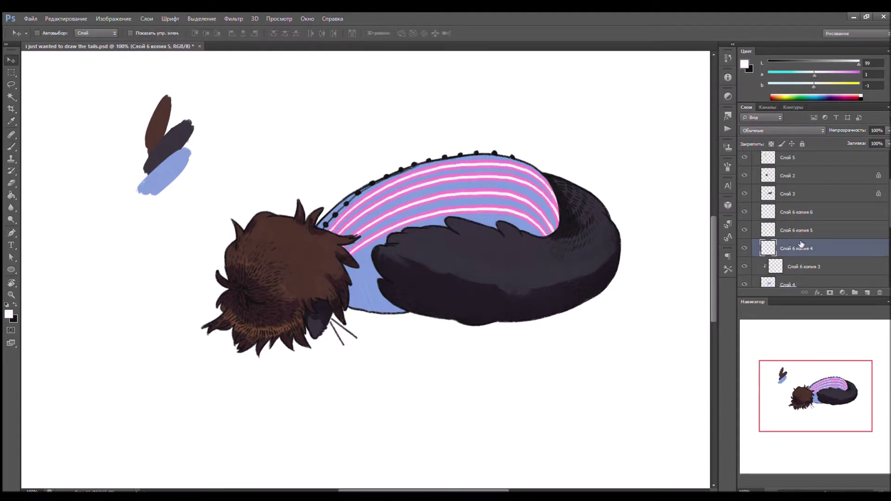
Continue the stripes onto the lower body with another shifted copy, deleting the lassoed surplus near the neck
key(shift+Down)
key(shift+Down)
key(ctrl+j)
key(i)
click(368, 258)
key(l)
drag(389, 258, 349, 279)
key(b)
key(Delete)
key(ctrl+d)
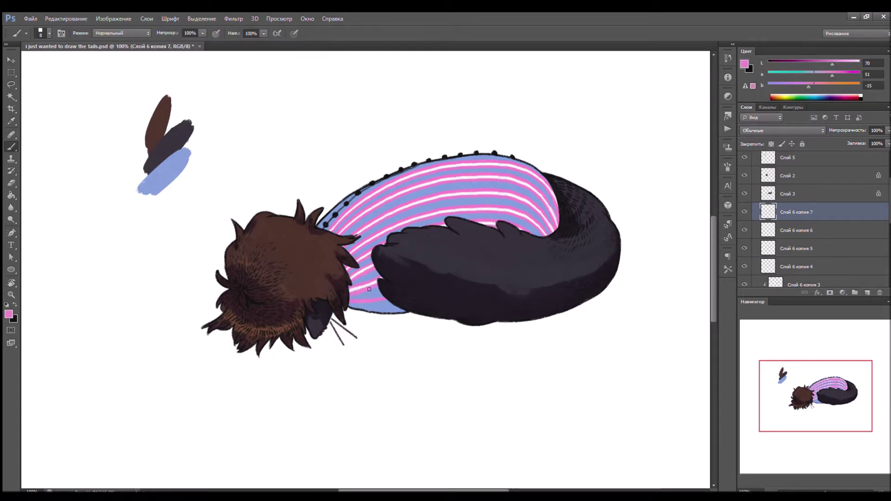
Merge the duplicated stripe layers into the single stripe layer clipped to the body
key(ctrl+e)
key(ctrl+e)
key(ctrl+e)
key(ctrl+e)
scroll(783, 131, down, 15)
scroll(782, 130, down, 3)
Lock the blue body layer's transparency and paint darker blue shading with L 45, a 8, b -53 near the neck and tail
click(789, 230)
click(771, 144)
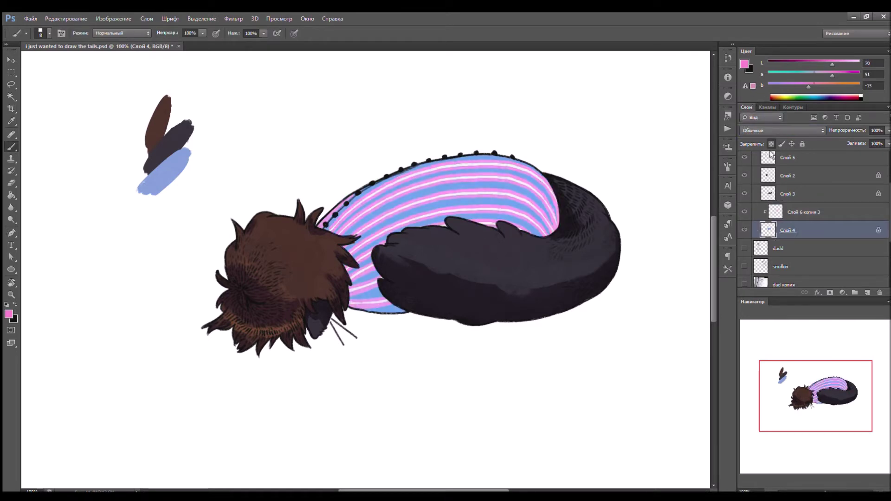
drag(399, 264, 353, 307)
drag(553, 167, 511, 232)
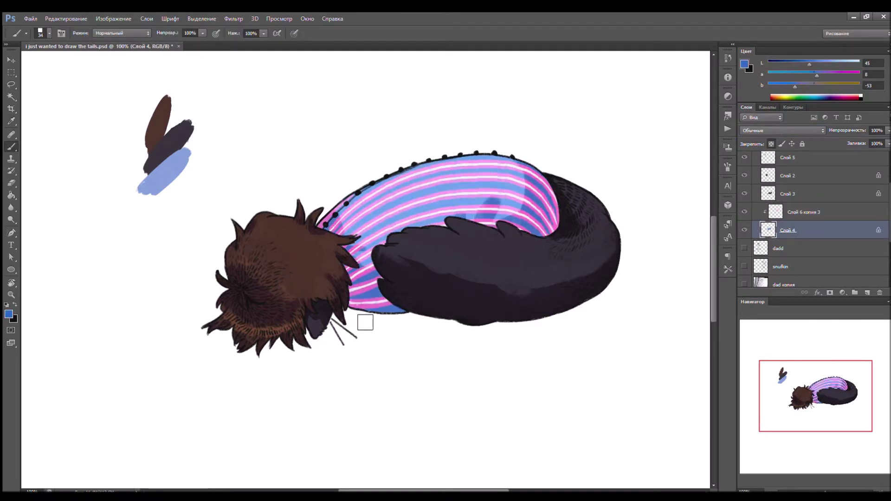
Paint a light lavender ground shadow with L 80, a 12, b -45 on a new layer beneath the character, erasing along its edge
key(ctrl+shift+alt+n)
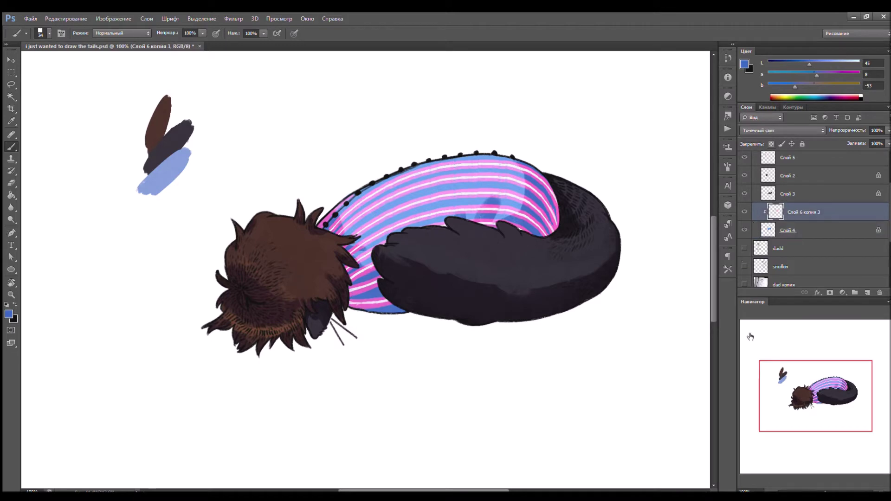
key(ctrl+bracketleft)
drag(167, 343, 604, 301)
drag(511, 325, 613, 325)
key(e)
mouse_move(204, 353)
mouse_down()
mouse_move(176, 385)
mouse_move(199, 332)
mouse_up()
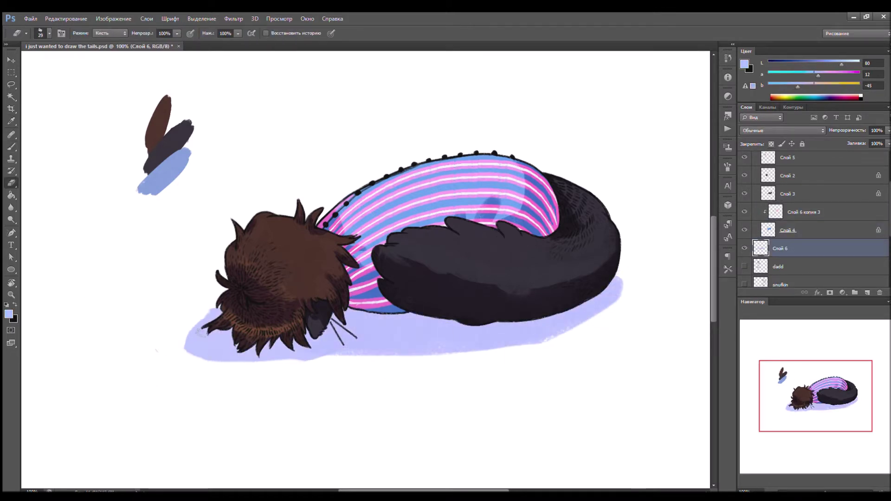
key(ctrl+z)
key(space)
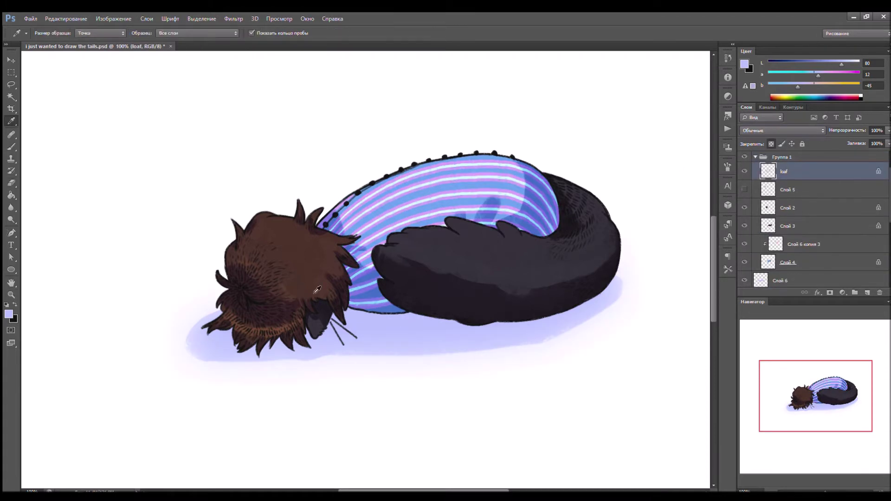
Recolour the curled character's line art on the loaf layer with colours sampled from the hair and body
click(290, 305)
key(b)
alt+click(537, 209)
drag(353, 297, 515, 322)
drag(325, 223, 590, 186)
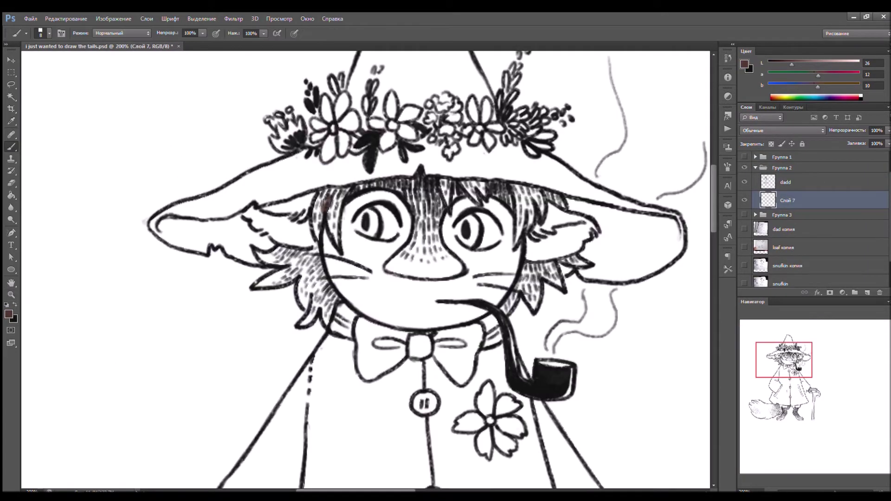
Paint the hatted character's hair dark brown with L 26, a 12, b 10 and the ear backs dark purple-grey
mouse_move(335, 195)
mouse_down()
mouse_move(309, 241)
mouse_move(269, 278)
mouse_move(301, 296)
mouse_up()
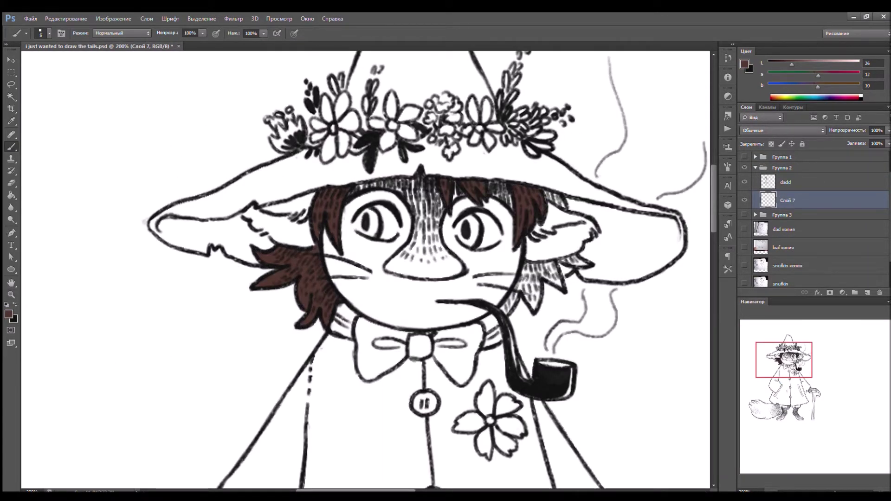
drag(519, 219, 440, 191)
drag(432, 283, 446, 237)
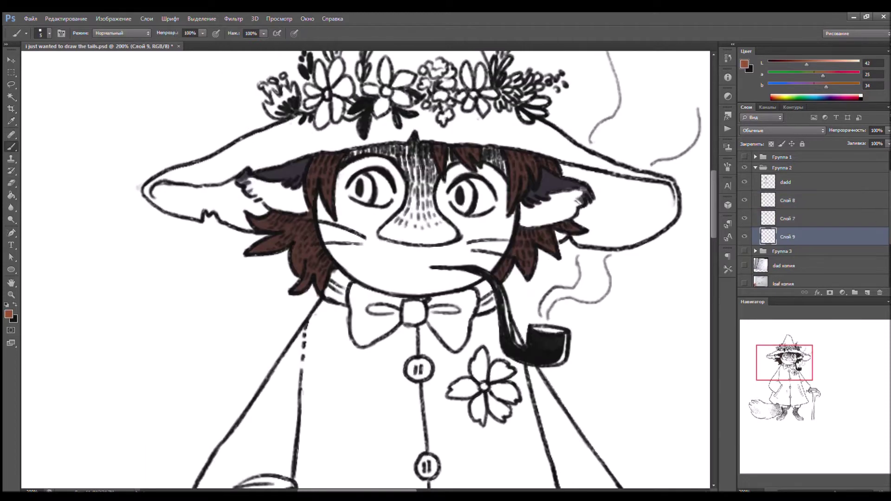
Colour the nose and its bridge orange-brown, and paint the face and inner ears pink on a new layer
drag(420, 214, 414, 156)
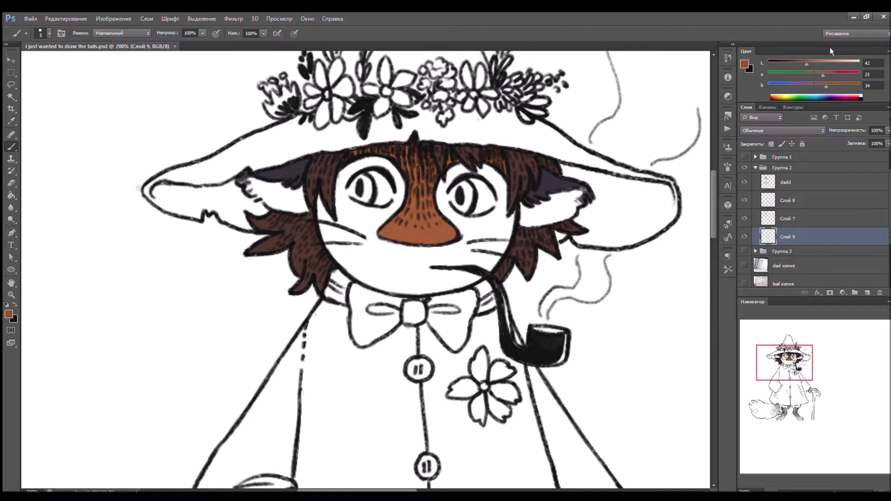
click(867, 293)
mouse_move(362, 144)
mouse_down()
mouse_move(351, 183)
mouse_move(378, 249)
mouse_move(487, 259)
mouse_move(279, 195)
mouse_move(469, 281)
mouse_up()
key(bracketleft)
key(i)
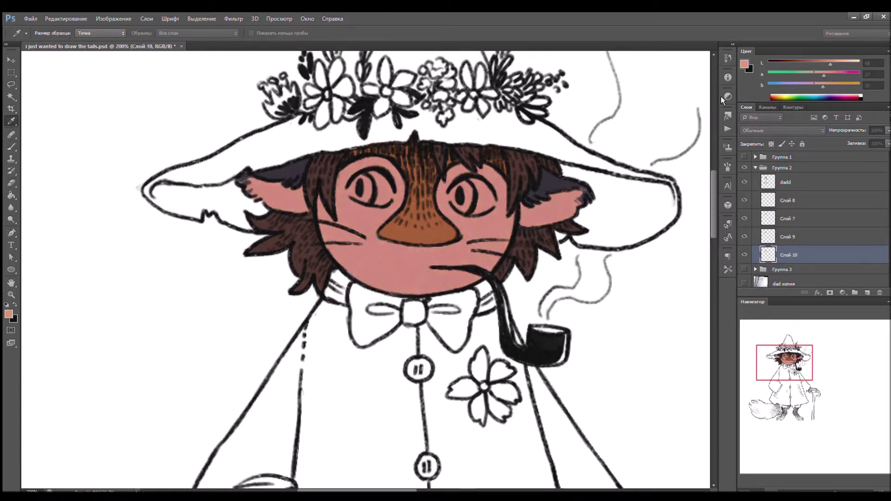
Paint the hand on the cane and the fur showing between the legs dark purple-grey with L 22, a 3, b -4
key(b)
click(788, 201)
drag(438, 235, 451, 220)
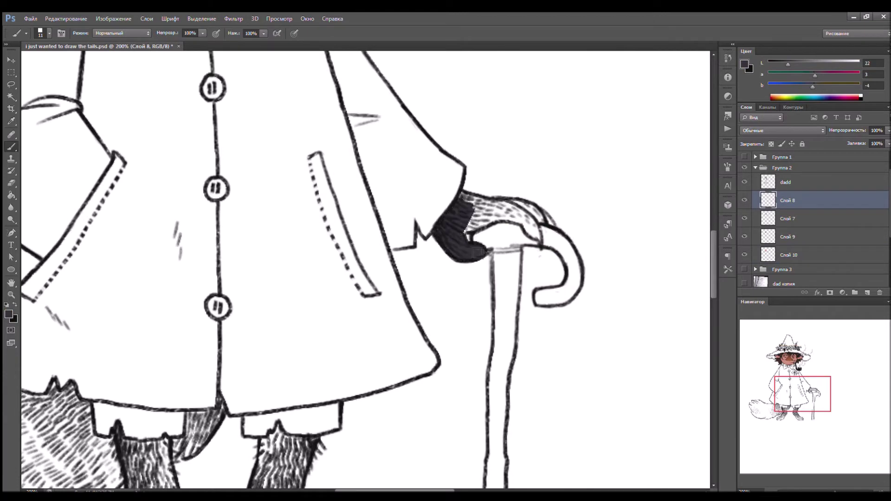
drag(510, 226, 487, 204)
mouse_move(487, 204)
mouse_down()
mouse_move(466, 195)
mouse_move(508, 249)
mouse_up()
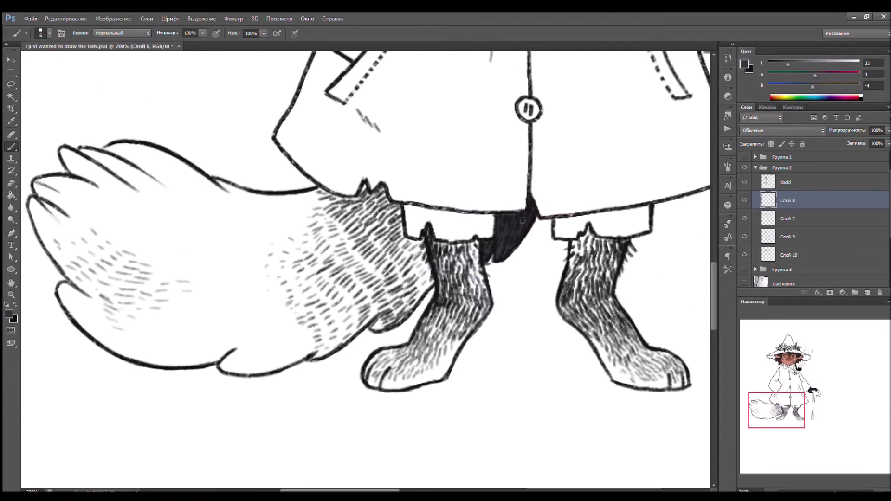
Fill both furry legs and feet with the dark purple-grey
key(bracketright)
key(bracketright)
key(bracketright)
key(bracketright)
mouse_move(411, 267)
mouse_down()
mouse_move(453, 265)
mouse_move(485, 304)
mouse_move(436, 369)
mouse_move(446, 321)
mouse_up()
mouse_move(446, 321)
mouse_down()
mouse_move(409, 353)
mouse_move(464, 325)
mouse_up()
drag(606, 212, 513, 273)
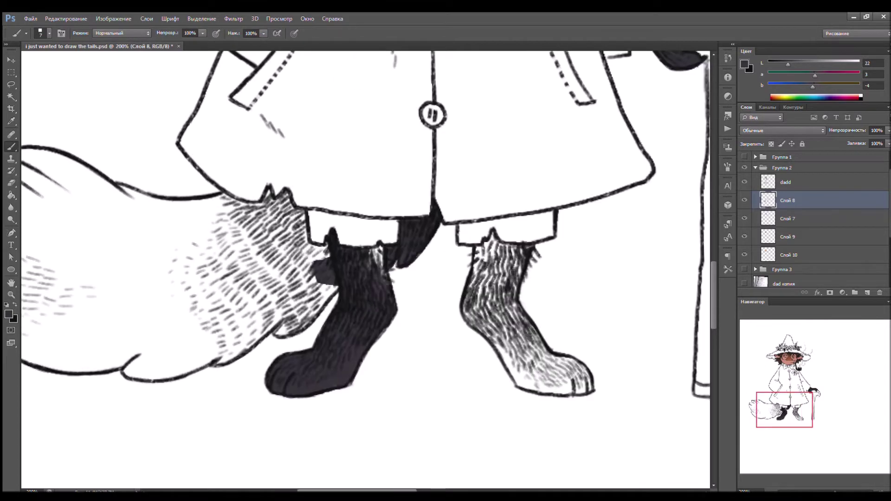
mouse_move(501, 243)
mouse_down()
mouse_move(478, 315)
mouse_move(510, 325)
mouse_move(533, 381)
mouse_move(579, 386)
mouse_up()
Paint pink skin patches on the skin layer at the top of both legs, just below the trouser cuffs
scroll(575, 325, up, 5)
scroll(575, 325, down, 5)
click(788, 255)
drag(453, 245, 460, 265)
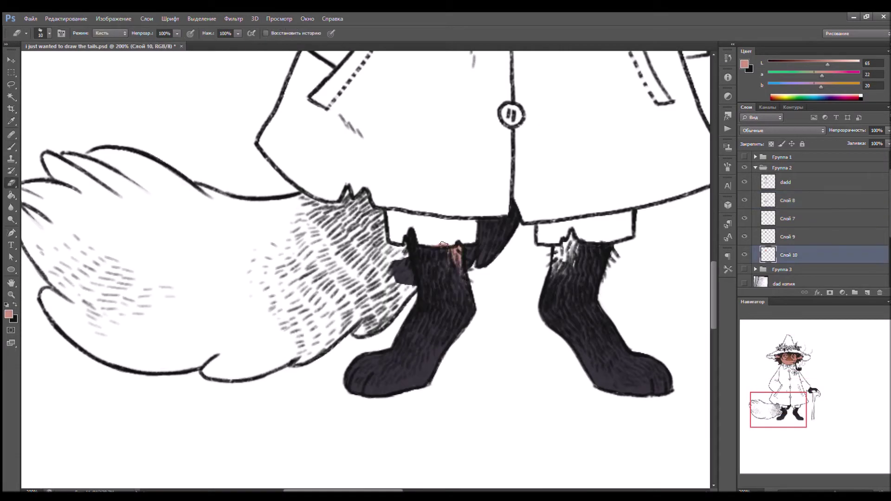
drag(564, 269, 567, 248)
alt+click(564, 271)
Fill the hatted character's whole bushy tail with dark purple-grey on the dark fur layer
click(788, 200)
drag(418, 251, 538, 245)
drag(469, 185, 508, 260)
mouse_move(506, 232)
mouse_down()
mouse_move(531, 253)
mouse_move(511, 218)
mouse_up()
key(r)
mouse_move(492, 158)
mouse_down()
mouse_move(487, 218)
mouse_move(353, 158)
mouse_move(446, 235)
mouse_move(395, 274)
mouse_move(330, 202)
mouse_up()
key(r)
drag(309, 242, 334, 195)
key(bracketright)
mouse_move(335, 195)
mouse_down()
mouse_move(357, 149)
mouse_move(447, 161)
mouse_up()
mouse_move(288, 202)
mouse_down()
mouse_move(246, 321)
mouse_move(444, 204)
mouse_move(260, 325)
mouse_move(390, 278)
mouse_move(409, 339)
mouse_move(334, 358)
mouse_move(307, 377)
mouse_move(343, 371)
mouse_up()
key(bracketleft)
key(bracketleft)
Add a new layer and paint the pointed hat's crown and wide brim dark red around the flowers
key(r)
mouse_move(759, 411)
mouse_down()
mouse_move(786, 363)
mouse_move(786, 343)
mouse_up()
key(ctrl+shift+alt+n)
click(790, 68)
key(b)
drag(395, 116, 409, 218)
mouse_move(430, 125)
mouse_down()
mouse_move(483, 209)
mouse_move(490, 185)
mouse_move(506, 278)
mouse_move(441, 348)
mouse_up()
key(r)
key(b)
mouse_move(534, 279)
mouse_down()
mouse_move(611, 286)
mouse_move(650, 241)
mouse_move(585, 209)
mouse_move(659, 195)
mouse_move(262, 239)
mouse_move(279, 208)
mouse_up()
key(r)
key(b)
mouse_move(343, 253)
mouse_down()
mouse_move(293, 135)
mouse_move(531, 149)
mouse_up()
key(r)
key(b)
mouse_move(418, 279)
mouse_down()
mouse_move(403, 324)
mouse_move(415, 202)
mouse_move(408, 135)
mouse_up()
Colour the hat's flowers and sprigs on separate new layers, using light orange, pale lavender and pink
click(867, 292)
key(r)
key(Escape)
click(778, 95)
key(b)
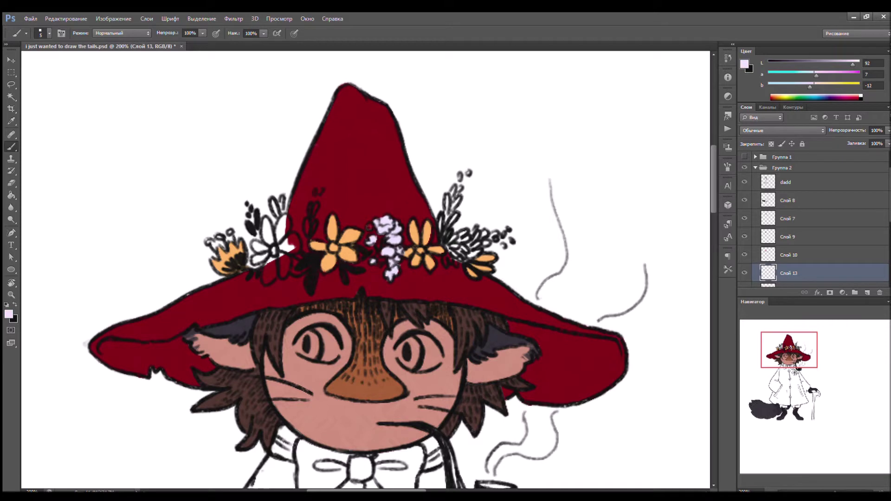
drag(271, 268, 295, 241)
key(ctrl+shift+alt+n)
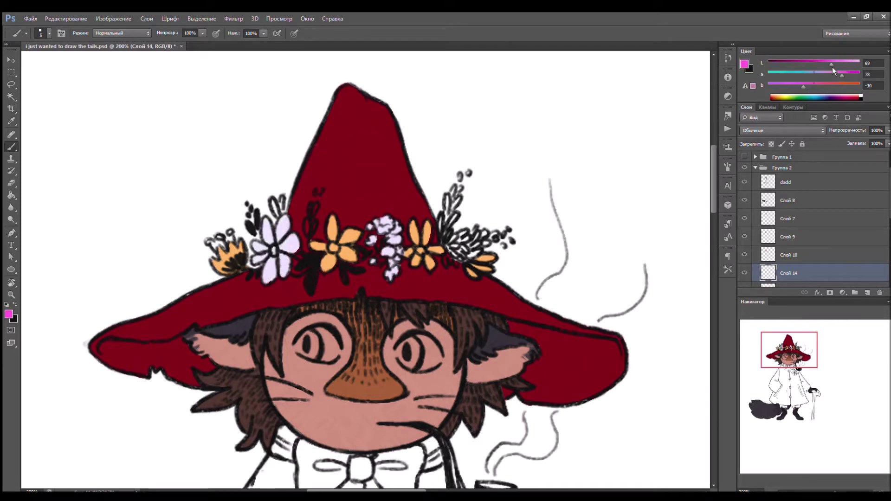
drag(319, 190, 310, 216)
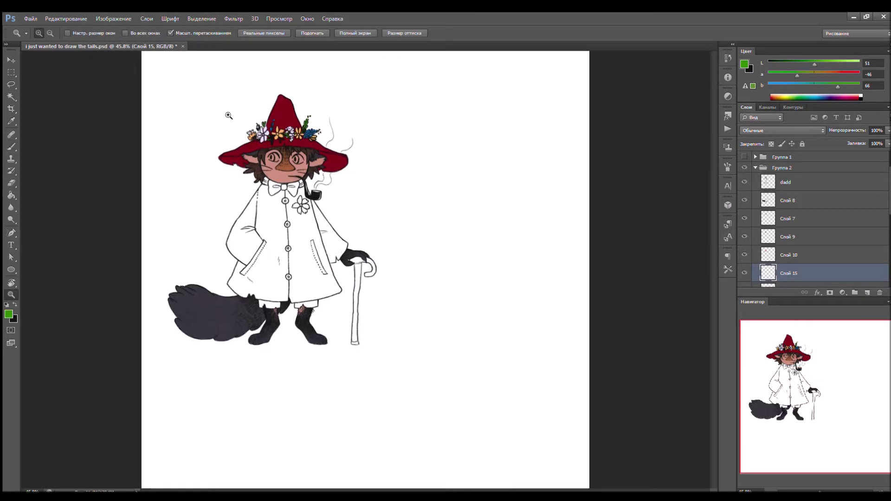
Colour the bow tie light orange and fill the whole coat with bright blue on new layers
click(242, 259)
key(b)
mouse_move(353, 272)
mouse_down()
mouse_move(351, 299)
mouse_move(426, 254)
mouse_move(473, 240)
mouse_move(457, 288)
mouse_up()
scroll(417, 269, up, 10)
scroll(418, 270, down, 12)
mouse_move(324, 195)
mouse_down()
mouse_move(386, 176)
mouse_move(524, 208)
mouse_move(503, 248)
mouse_move(260, 320)
mouse_move(205, 388)
mouse_move(223, 340)
mouse_move(279, 408)
mouse_move(186, 408)
mouse_move(260, 469)
mouse_move(430, 354)
mouse_move(515, 250)
mouse_up()
key(bracketleft)
mouse_move(515, 251)
space+mouse_down()
mouse_move(453, 240)
mouse_move(599, 375)
mouse_move(557, 455)
mouse_move(583, 430)
mouse_move(599, 371)
space+mouse_up()
space+drag(464, 325, 503, 143)
mouse_move(533, 209)
mouse_down()
mouse_move(371, 278)
mouse_move(260, 306)
mouse_move(166, 354)
mouse_move(251, 409)
mouse_move(434, 374)
mouse_move(474, 302)
mouse_move(383, 411)
mouse_move(552, 420)
mouse_move(603, 367)
mouse_up()
Paint the coat's round buttons and the flower on its chest dark red with L 28, a 50, b 30
key(bracketleft)
key(bracketright)
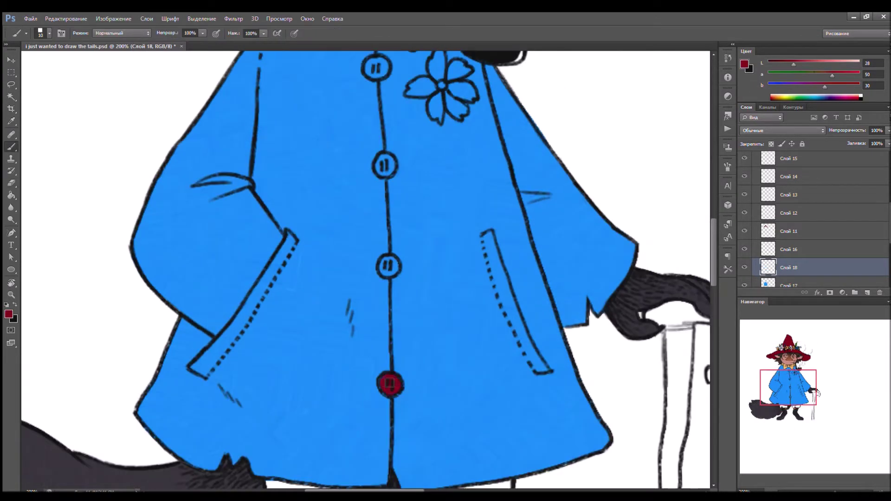
click(383, 165)
click(389, 266)
drag(390, 185, 374, 372)
click(360, 254)
mouse_move(424, 267)
mouse_down()
mouse_move(429, 241)
mouse_move(442, 296)
mouse_up()
Paint the coat's pocket trims and both trouser cuffs light orange with L 80, a 21, b 49
mouse_move(439, 235)
mouse_down()
mouse_move(445, 269)
mouse_move(503, 371)
mouse_up()
mouse_move(388, 207)
mouse_down()
mouse_move(301, 334)
mouse_move(283, 344)
mouse_up()
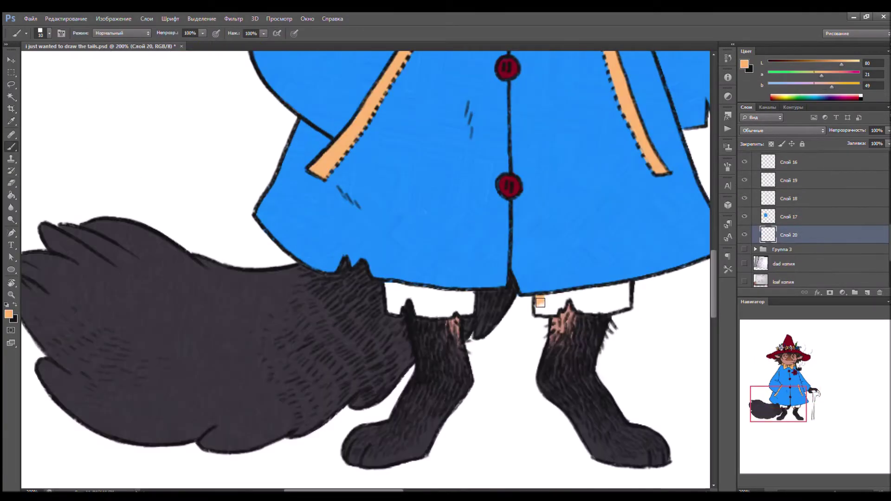
drag(541, 302, 619, 307)
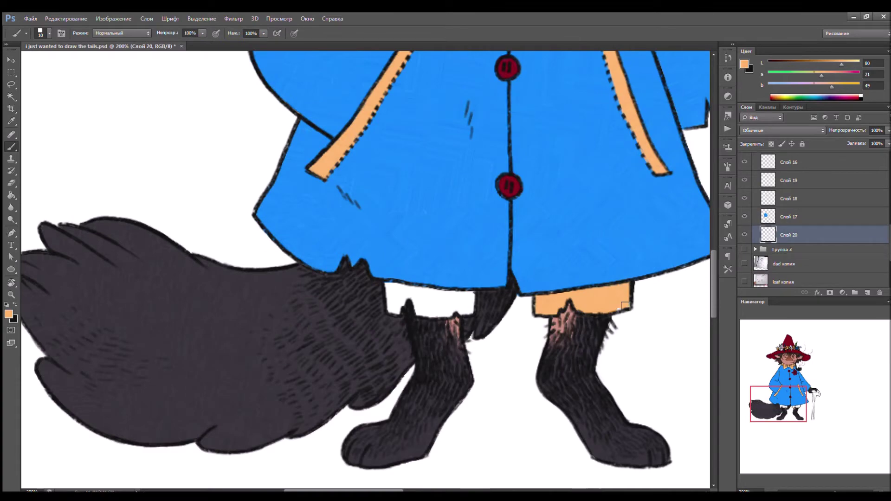
drag(467, 302, 392, 304)
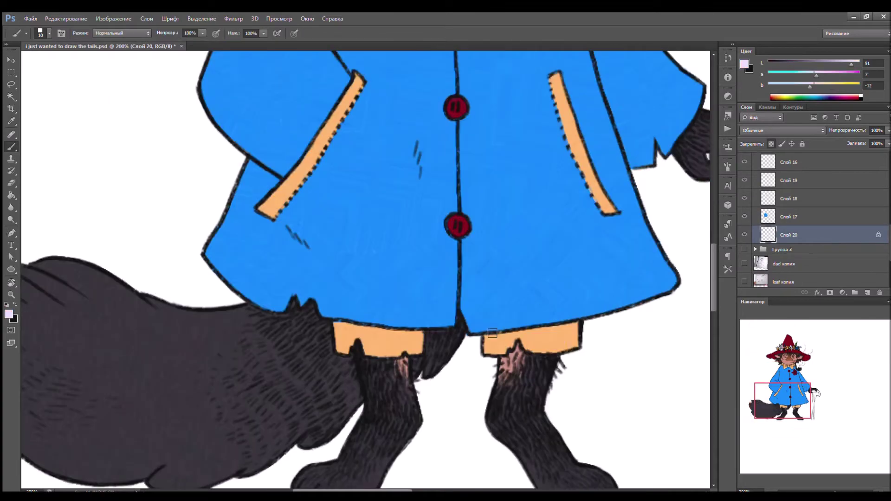
Repaint both trouser cuffs pale lavender with L 91, a 7, b -12 and add light orange vertical stripes on a new clipped layer
drag(575, 341, 487, 344)
drag(420, 341, 341, 347)
key(ctrl+shift+alt+n)
key(ctrl+alt+g)
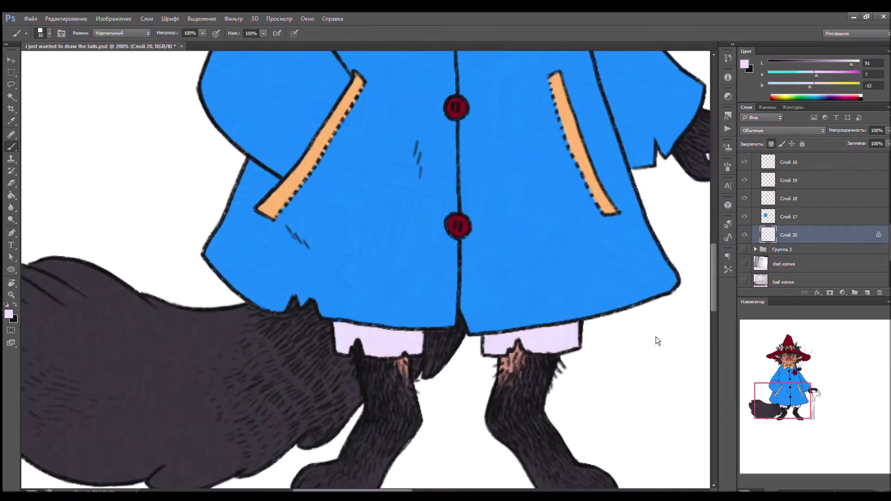
drag(562, 325, 570, 350)
drag(380, 329, 390, 356)
drag(342, 323, 352, 351)
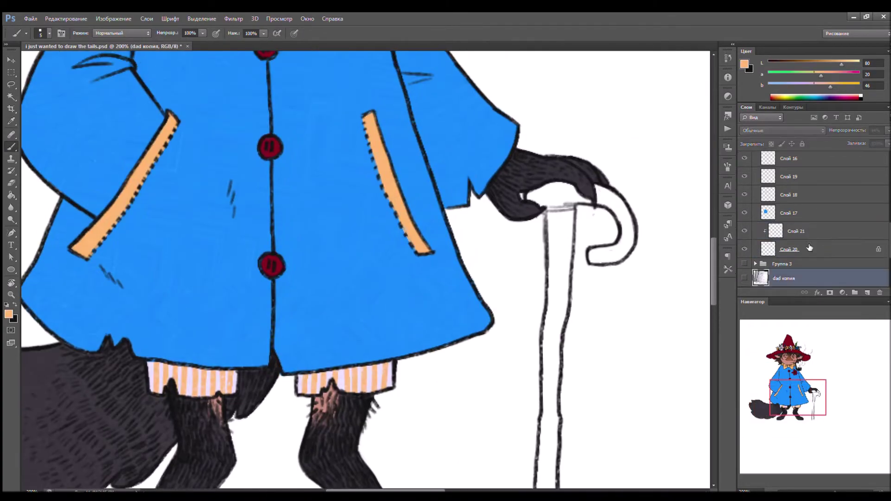
Paint the cane dark brown with L 22, a 9, b 7 and the irises bright blue with L 57, a 0, b -64, on separate new layers
mouse_move(446, 204)
mouse_down()
mouse_move(456, 224)
mouse_move(457, 412)
mouse_up()
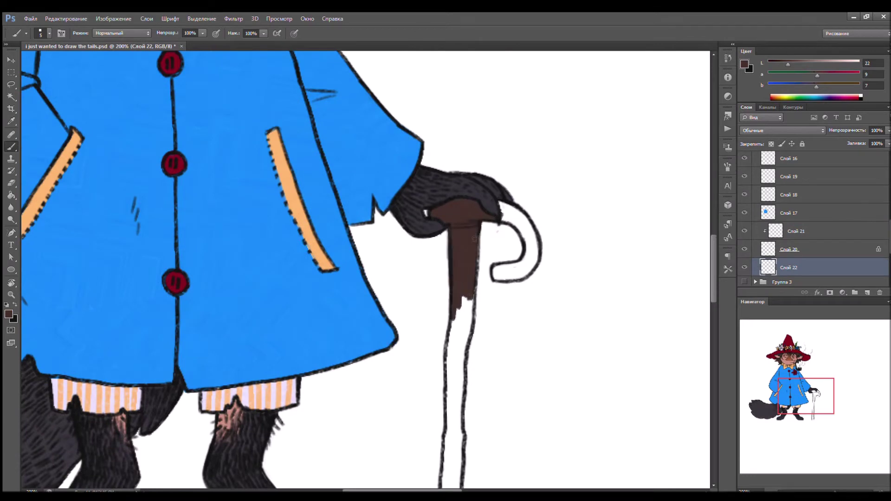
scroll(457, 411, down, 3)
mouse_move(455, 234)
mouse_down()
mouse_move(453, 320)
mouse_move(459, 250)
mouse_move(451, 357)
mouse_move(459, 309)
mouse_move(441, 377)
mouse_move(464, 420)
mouse_up()
key(e)
key(b)
scroll(467, 422, up, 3)
scroll(466, 422, right, 1)
mouse_move(441, 191)
mouse_down()
mouse_move(463, 246)
mouse_move(436, 256)
mouse_up()
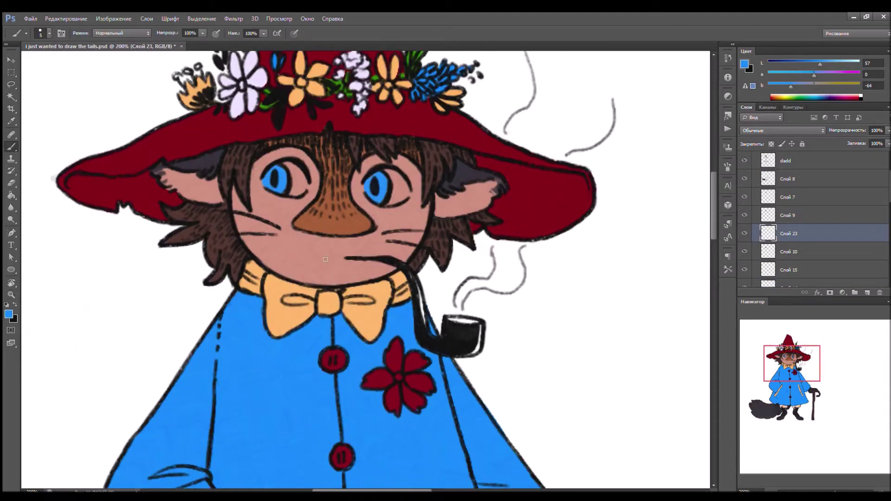
Fill the pipe's smoke trail, below and above the hat brim, with bright blue L 57, a 0, b -64 on a new layer
drag(502, 270, 512, 266)
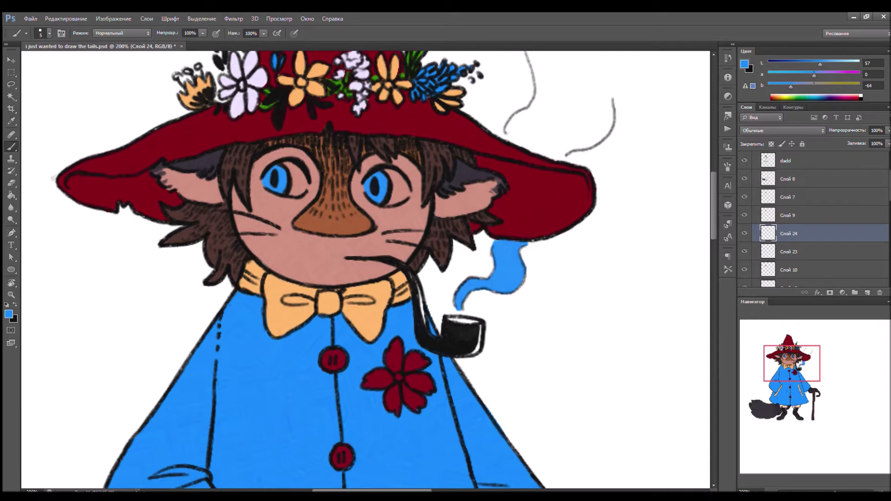
drag(165, 173, 97, 314)
mouse_move(444, 262)
mouse_down()
mouse_move(482, 292)
mouse_move(460, 264)
mouse_move(534, 277)
mouse_move(461, 211)
mouse_move(451, 157)
mouse_move(522, 259)
mouse_move(485, 238)
mouse_move(543, 191)
mouse_move(457, 135)
mouse_up()
scroll(457, 135, up, 3)
mouse_move(453, 65)
mouse_down()
mouse_move(529, 189)
mouse_move(576, 87)
mouse_move(520, 65)
mouse_move(604, 92)
mouse_up()
scroll(520, 65, up, 2)
Shade the dark outer fur of both ears navy with L 15, a 3, b -12 on the transparency-locked fur layer
scroll(603, 93, down, 11)
key(z)
alt+click(270, 217)
click(292, 142)
key(i)
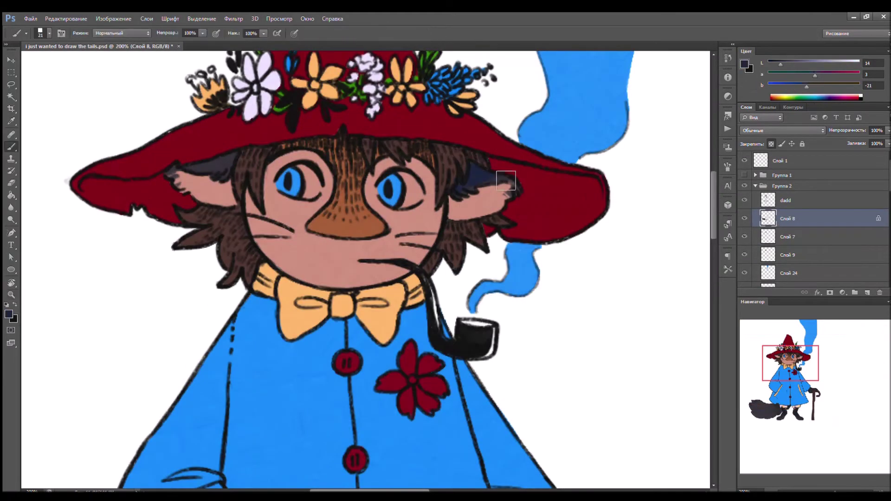
scroll(468, 205, up, 1)
click(468, 206)
key(b)
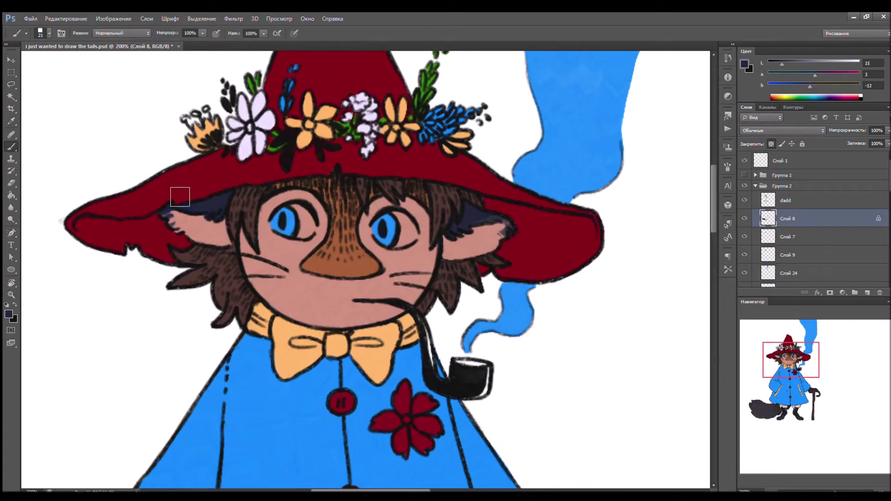
Shade both feet and the outer edges of the tail navy with L 15, a 3, b -12, enlarging the brush for the tail
scroll(553, 318, down, 7)
scroll(548, 260, down, 6)
scroll(547, 216, left, 4)
mouse_move(643, 337)
mouse_down()
mouse_move(521, 294)
mouse_move(392, 295)
mouse_move(355, 368)
mouse_move(348, 222)
mouse_move(336, 257)
mouse_up()
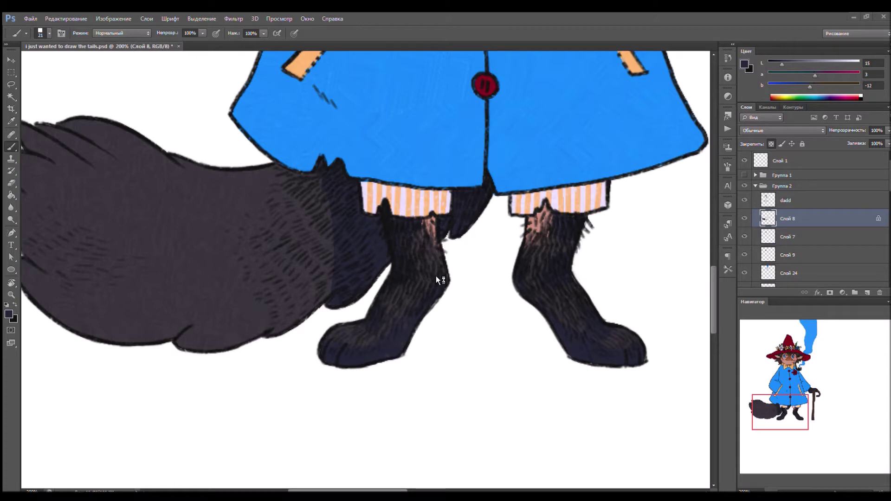
key(bracketright)
key(bracketright)
key(bracketright)
key(bracketright)
scroll(342, 284, left, 3)
scroll(343, 284, up, 1)
mouse_move(510, 372)
mouse_down()
mouse_move(492, 348)
mouse_move(176, 281)
mouse_move(274, 281)
mouse_up()
Blend the tail's navy shading and add saturated blue accents to the dark fur with L 16, a 3, b -92
key(z)
drag(337, 176, 394, 186)
key(ctrl+0)
click(264, 33)
key(b)
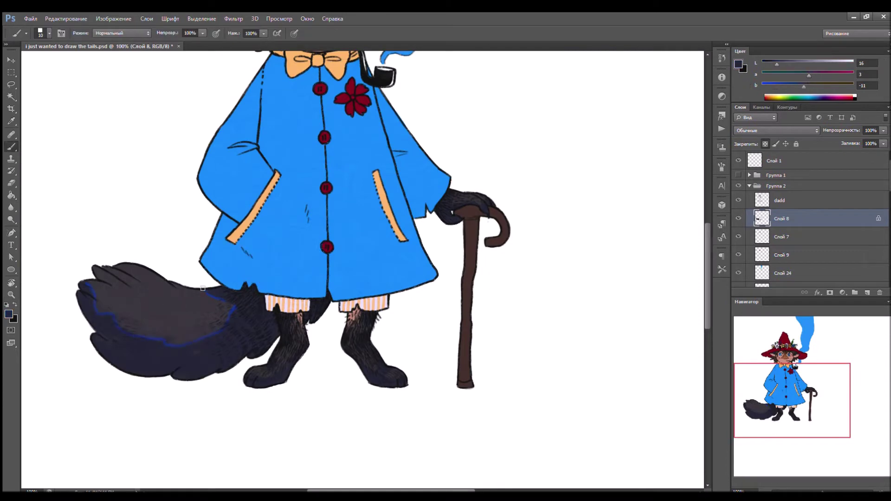
scroll(248, 437, up, 2)
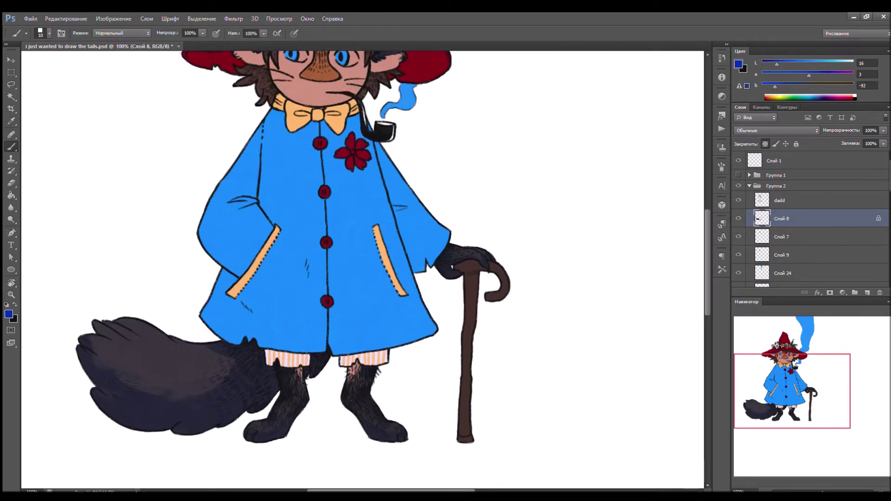
Shade the hair on its transparency-locked layer with very dark brown, L 14, a 4, b 0
scroll(347, 411, up, 3)
alt+click(494, 338)
click(782, 236)
key(z)
click(250, 114)
key(b)
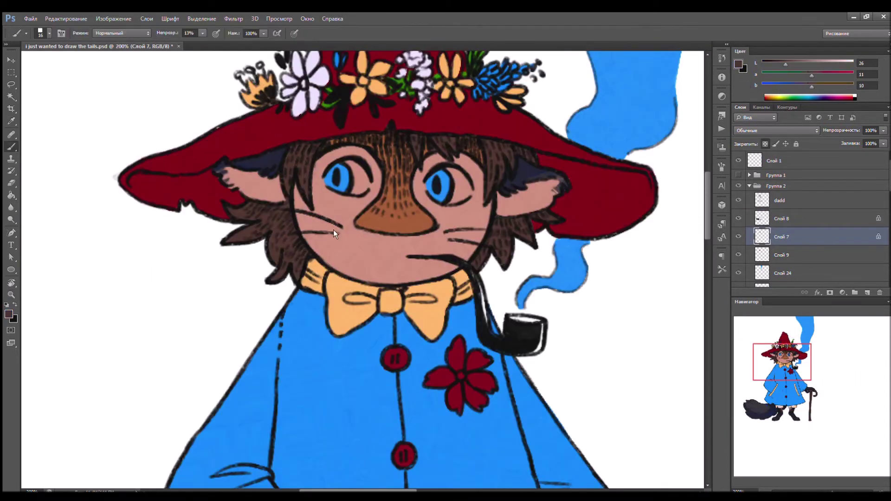
alt+click(467, 136)
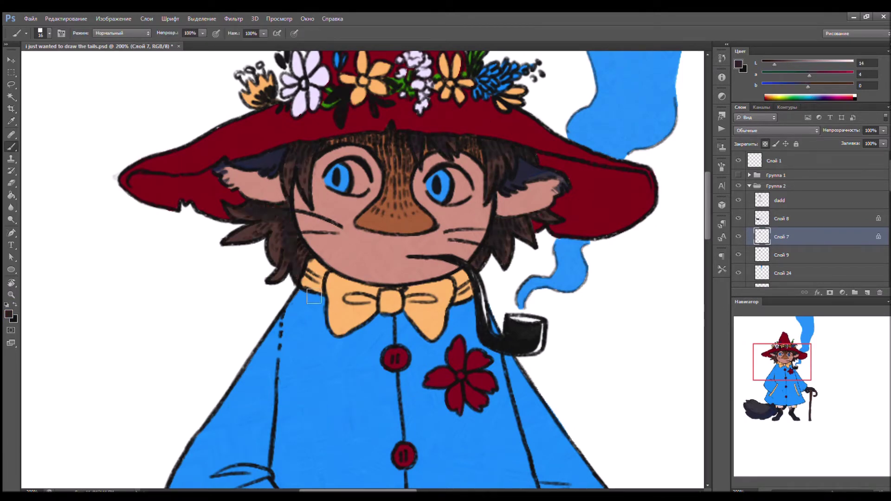
alt+click(450, 148)
Shade the nose and its bridge reddish brown on the locked nose layer, and recolour the pipe smoke very pale blue
click(782, 255)
key(i)
key(b)
key(slash)
drag(362, 224, 427, 226)
alt+click(394, 227)
drag(389, 195, 406, 137)
click(765, 144)
scroll(789, 209, down, 2)
Lock the transparency of the iris layer and shade the upper part of both irises with deeper blue
click(782, 261)
click(738, 243)
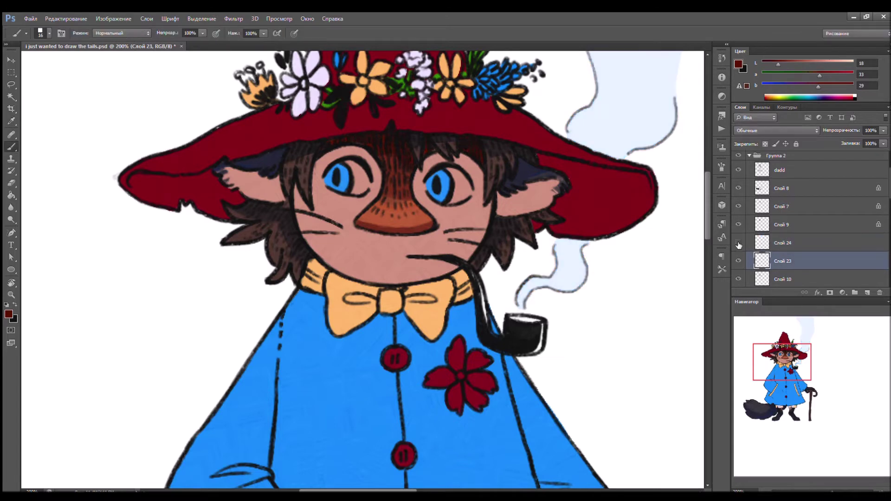
click(738, 243)
scroll(789, 208, down, 2)
alt+click(436, 185)
key(slash)
Paint shadows beneath the hat brim, beneath the nose and inside the ears with muted red L 39, a 31, b 16 on the skin layer
click(783, 235)
key(i)
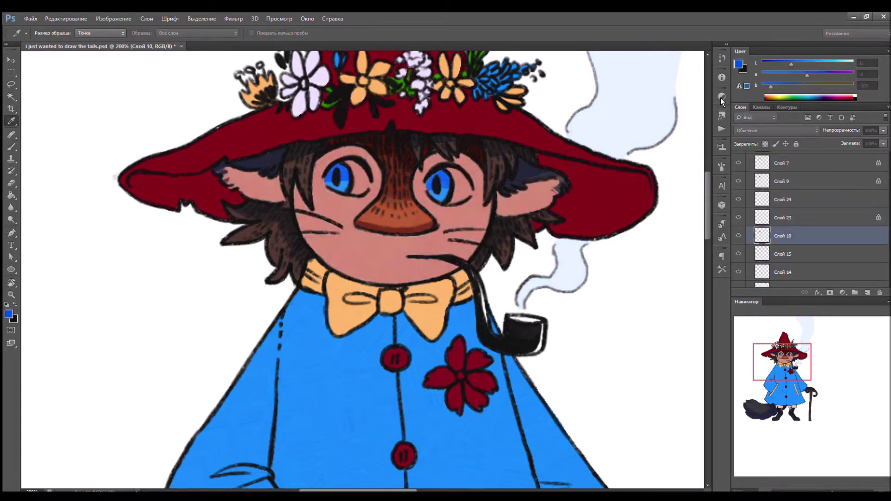
key(b)
mouse_move(431, 195)
mouse_down()
mouse_move(488, 197)
mouse_move(459, 215)
mouse_move(513, 230)
mouse_move(425, 215)
mouse_move(505, 231)
mouse_move(507, 210)
mouse_move(403, 212)
mouse_move(488, 224)
mouse_move(332, 209)
mouse_move(370, 202)
mouse_move(295, 224)
mouse_up()
alt+click(464, 226)
drag(382, 253, 444, 254)
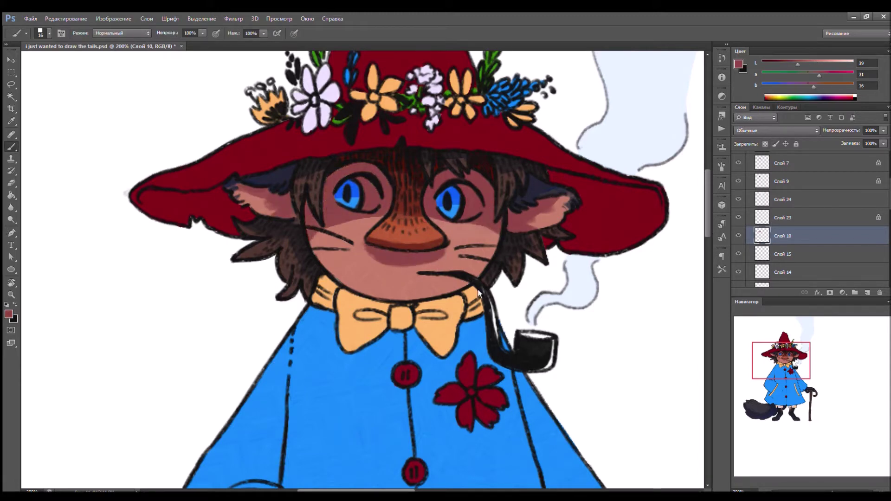
Lock the skin layer's transparency and deepen the facial shadows with warm red-brown L 33, a 40, b 33
click(765, 144)
key(i)
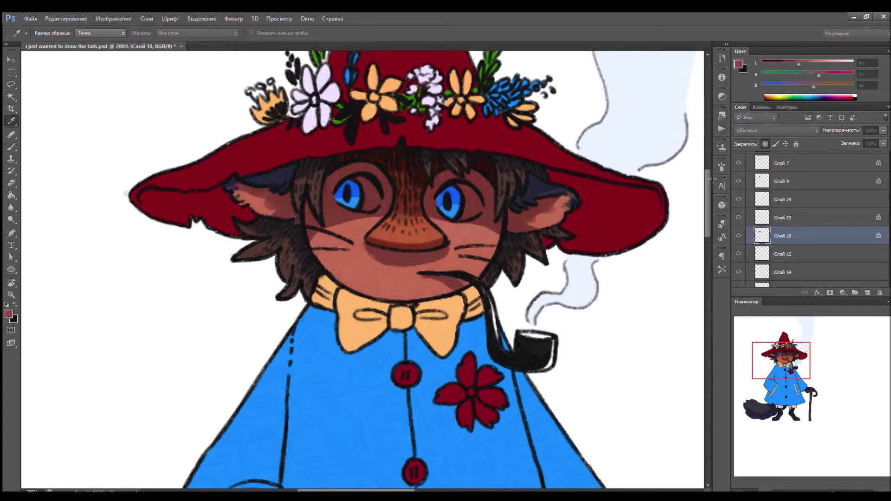
key(b)
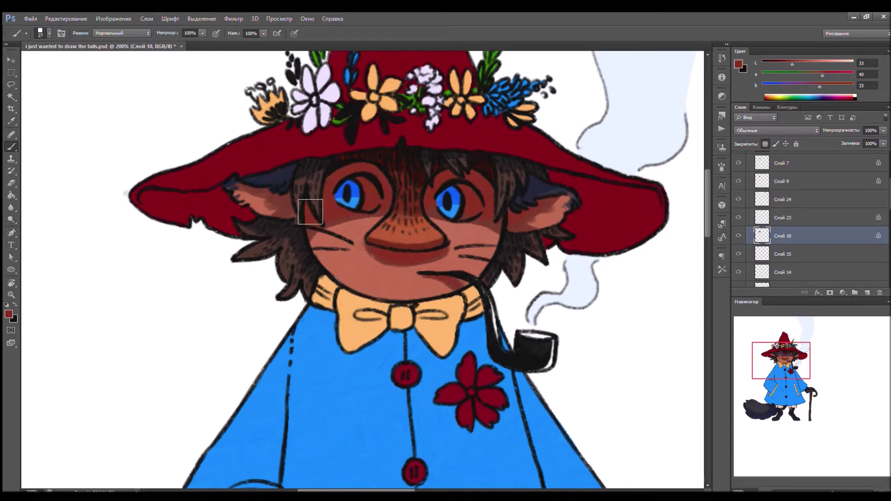
key(bracketleft)
key(bracketleft)
scroll(348, 203, down, 10)
scroll(385, 273, up, 10)
Paint the whites of both eyes pale blue and shade their upper edges with L 73, a -9, b -31
click(835, 65)
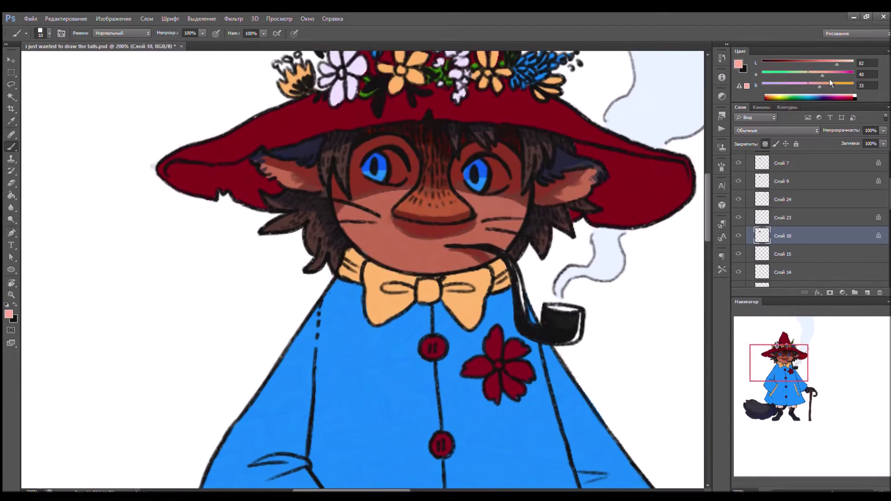
drag(487, 172, 499, 183)
drag(387, 167, 397, 183)
click(782, 181)
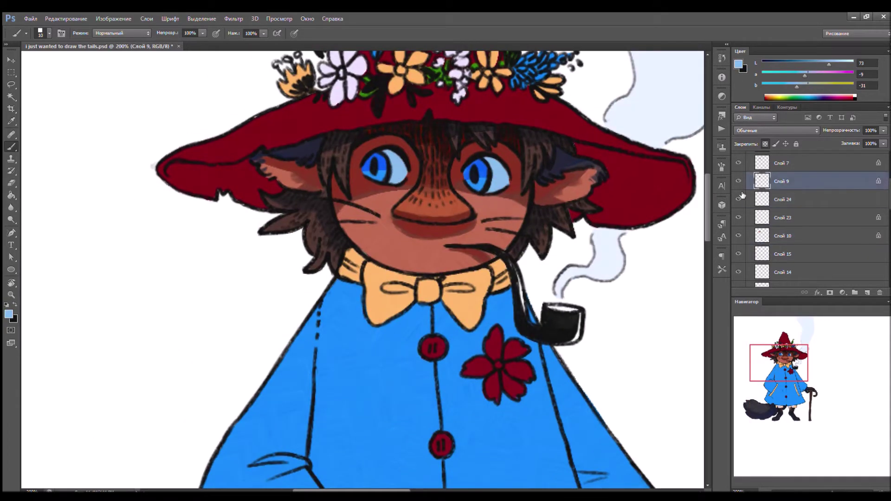
key(i)
key(b)
Add a red blush to both cheeks with L 46, a 47, b 31 on a new layer set to Darken (Затемнение)
key(ctrl+minus)
scroll(362, 270, up, 3)
click(782, 236)
key(0)
key(8)
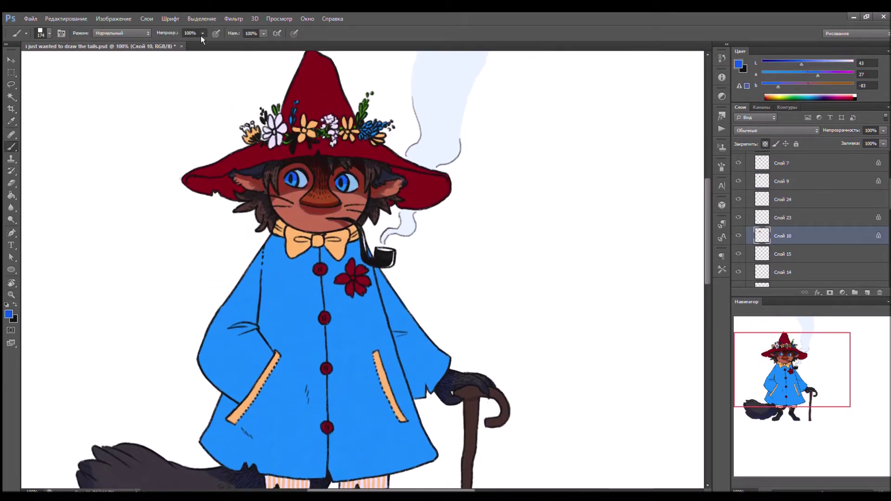
key(0)
alt+click(359, 205)
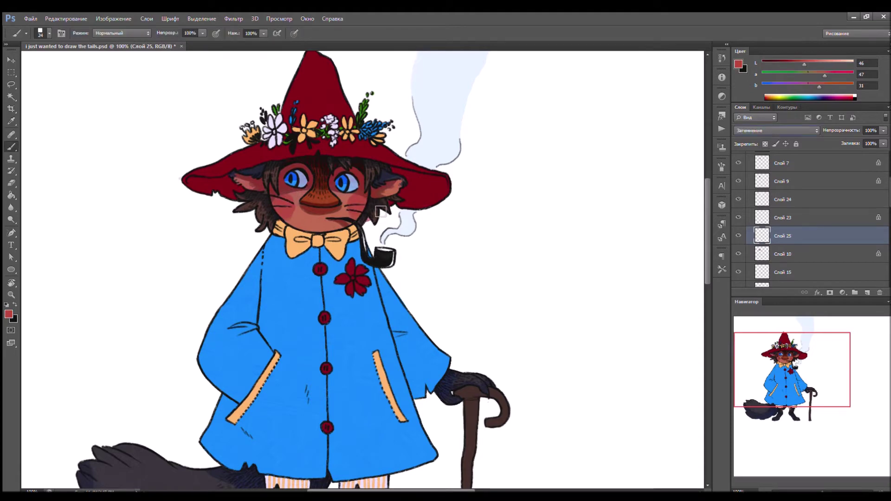
Shade the hat's green sprigs with L 29, a -41, b 22 and its blue flowers with L 19, a 13, b -83
scroll(394, 223, down, 3)
key(alt+bracketleft)
key(alt+bracketleft)
scroll(385, 195, up, 5)
alt+click(367, 181)
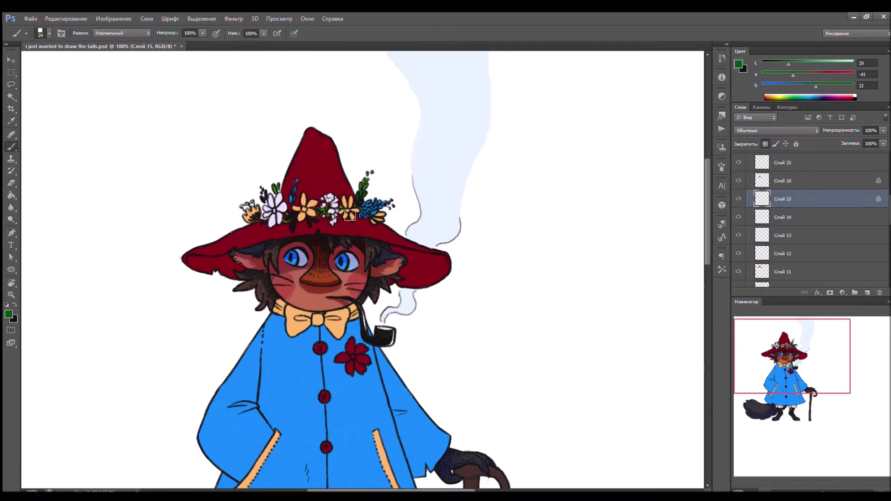
key(alt+bracketleft)
alt+click(374, 206)
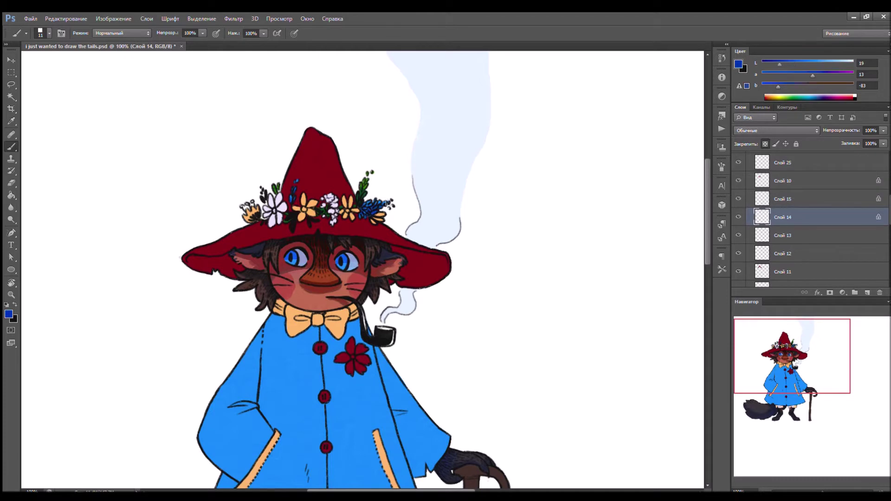
Shade the hat's pale flowers with soft warm tones and its light orange flowers with L 57, a 44, b 65
key(alt+bracketleft)
alt+click(330, 196)
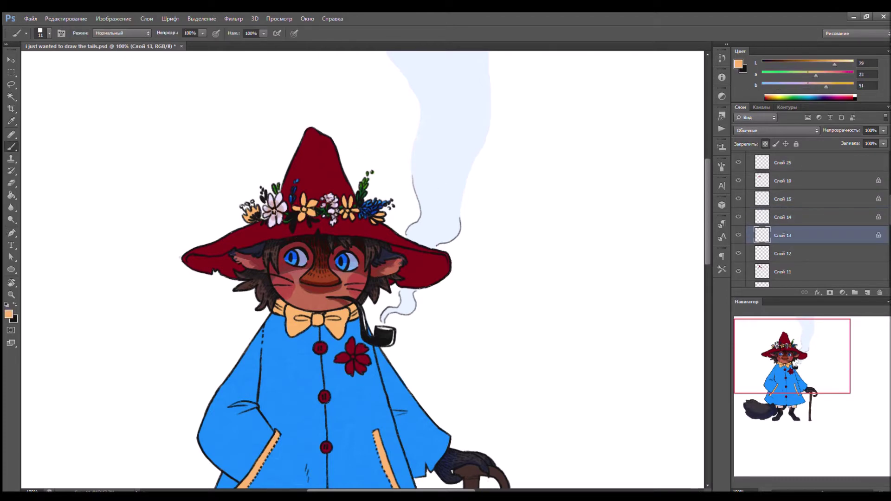
key(alt+bracketleft)
alt+click(352, 216)
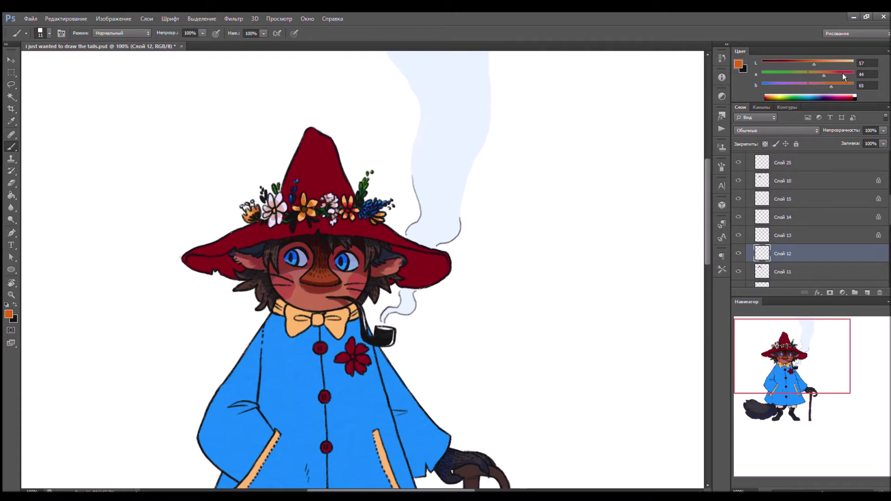
Shade the hat's brim and crown with L 15, a 36, b 17, and glaze bright red L 70, a 108, b 110 highlights at 11% opacity
key(alt+bracketleft)
alt+click(434, 267)
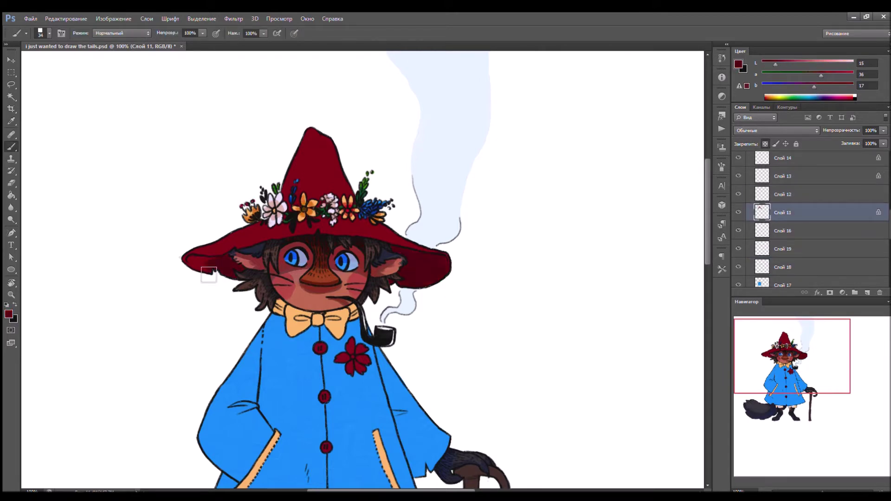
alt+click(339, 193)
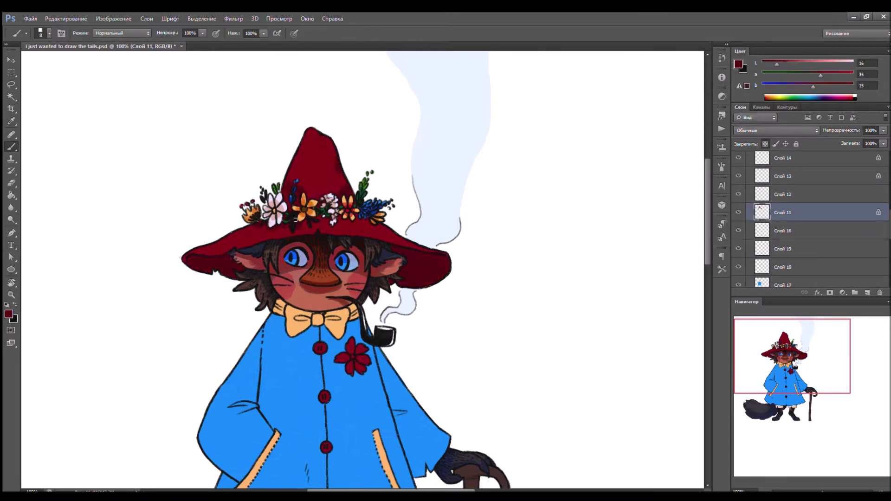
key(1)
key(1)
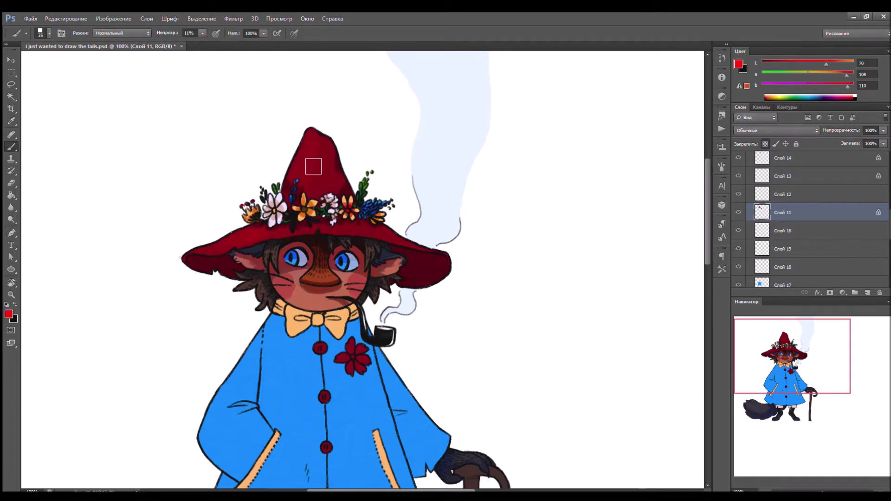
Shade the bow tie and collar dark orange with L 51, a 45, b 57, and highlight the bow with pale yellow-orange
key(alt+bracketleft)
scroll(592, 364, down, 3)
scroll(518, 157, down, 1)
key(bracketleft)
key(bracketleft)
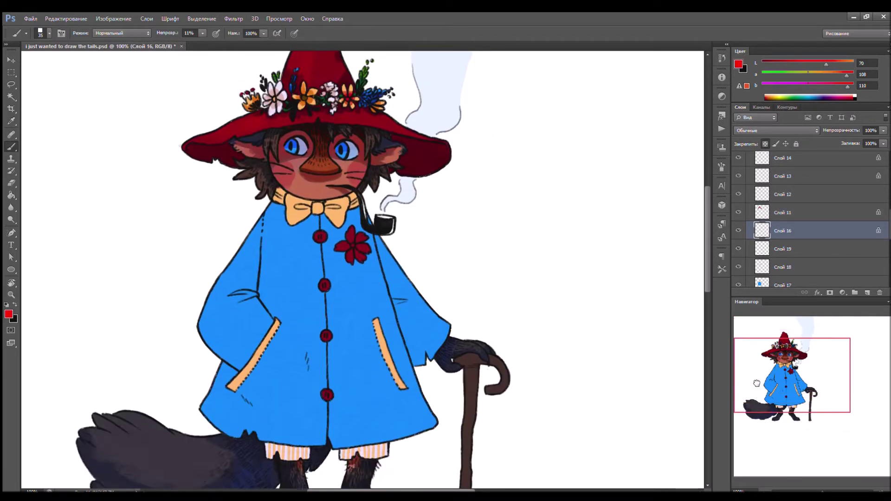
alt+click(304, 137)
alt+click(287, 247)
click(846, 67)
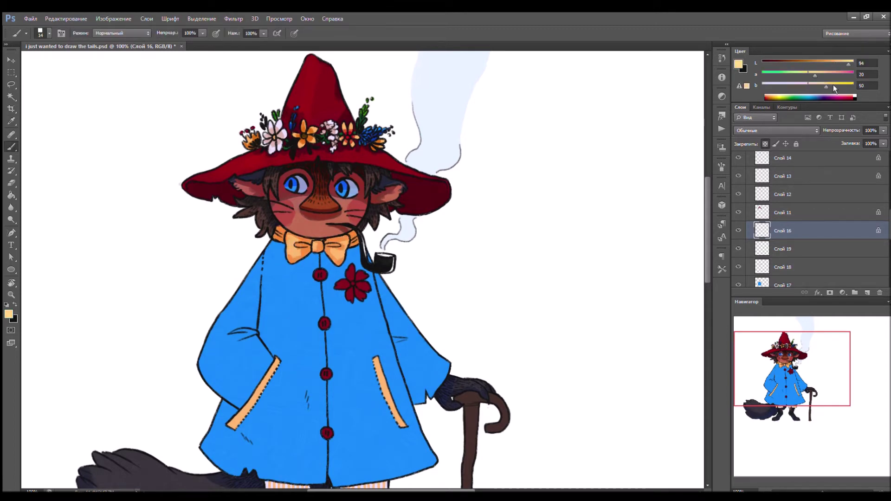
alt+click(328, 246)
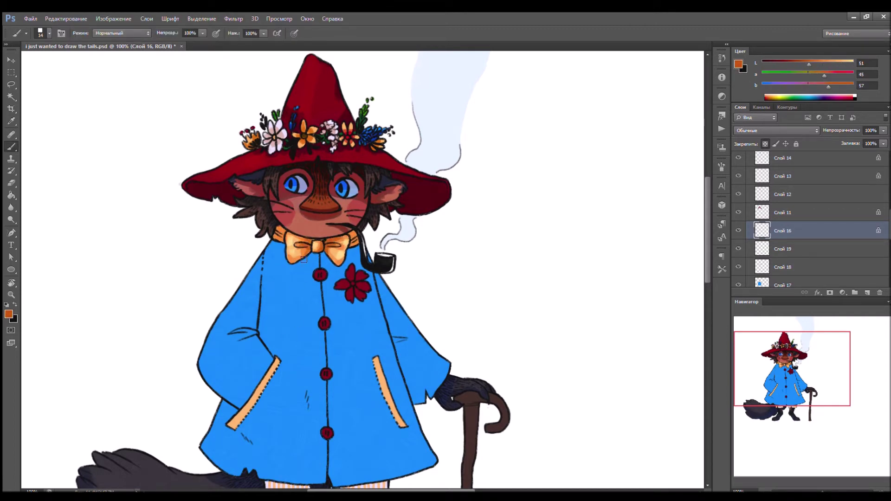
Lock the transparency of the pocket-trim layer and shade the lower parts of both pocket trims brownish orange
key(alt+bracketleft)
alt+click(403, 425)
key(alt+bracketright)
key(alt+bracketleft)
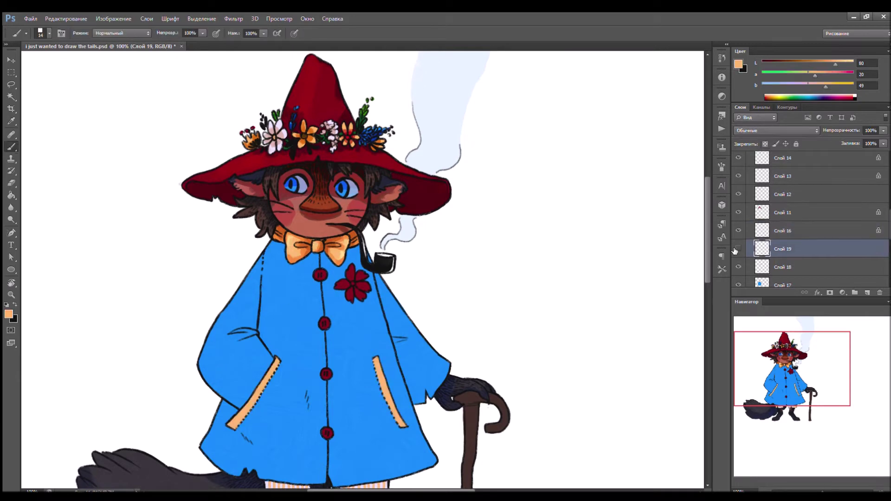
drag(262, 386, 229, 429)
drag(388, 403, 406, 427)
Shade the buttons and chest flower with L 16, a 35, b 16, and give the flower a light orange centre and bright red petal highlights
key(alt+bracketleft)
scroll(406, 427, down, 3)
alt+click(354, 207)
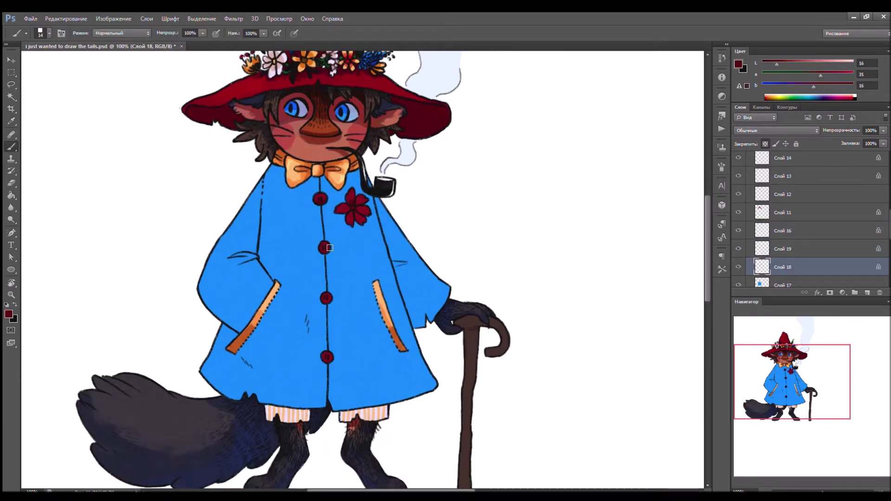
scroll(318, 276, up, 3)
alt+click(324, 253)
mouse_move(352, 278)
mouse_down()
mouse_move(364, 292)
mouse_move(358, 284)
mouse_up()
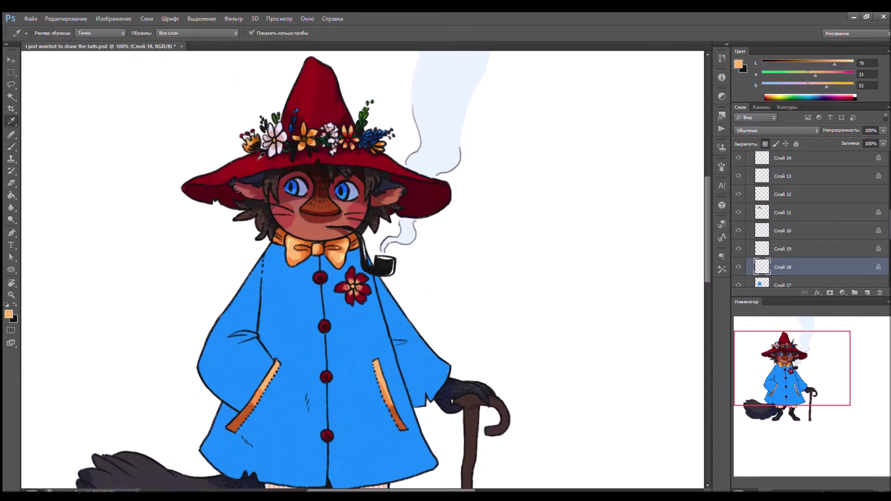
alt+click(348, 276)
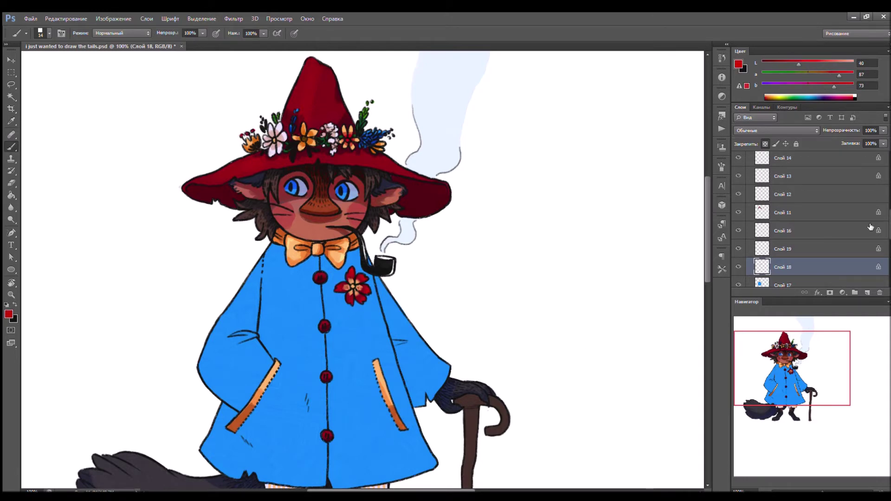
Shade the coat's sleeves, folds and side panels on layer Слой 17 in dark blue L 36, a 24, b -74
click(776, 282)
scroll(583, 167, down, 1)
click(813, 77)
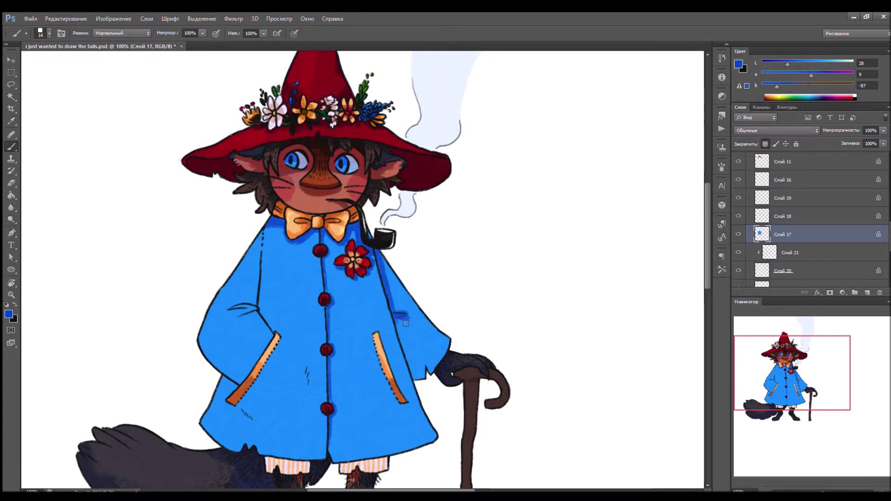
drag(406, 323, 420, 374)
alt+click(260, 297)
mouse_move(258, 246)
mouse_down()
mouse_move(244, 293)
mouse_move(252, 299)
mouse_move(225, 309)
mouse_up()
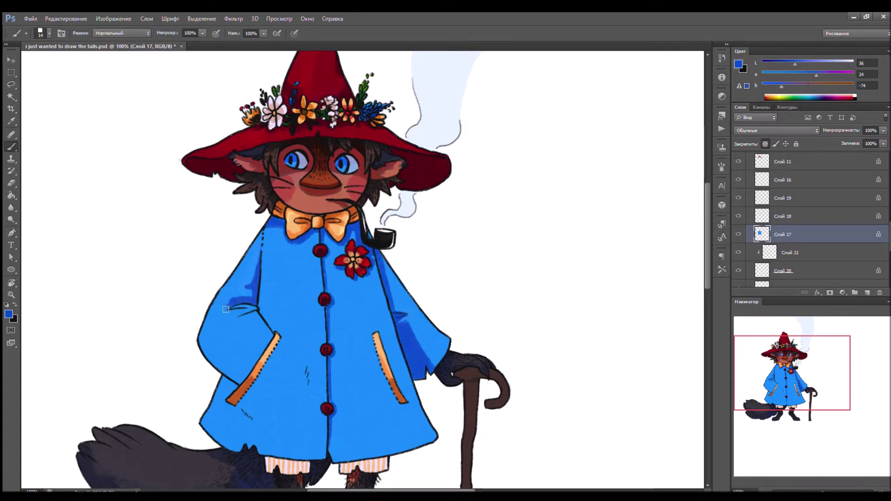
drag(274, 337, 258, 265)
drag(251, 325, 220, 357)
mouse_move(261, 429)
mouse_down()
mouse_move(253, 386)
mouse_move(302, 367)
mouse_up()
Glaze translucent dark blue over the coat's hem, lower front and side panels with a larger, low-opacity brush
key(3)
key(3)
key(bracketright)
key(bracketright)
key(bracketright)
drag(200, 385, 309, 470)
drag(404, 362, 418, 441)
drag(409, 339, 399, 436)
Glaze the lower coat with vivid blue L 27, a 4, b -128, and the upper coat with yellow L 83, a 4, b 127 at 5% opacity
scroll(464, 278, down, 2)
drag(817, 74, 806, 73)
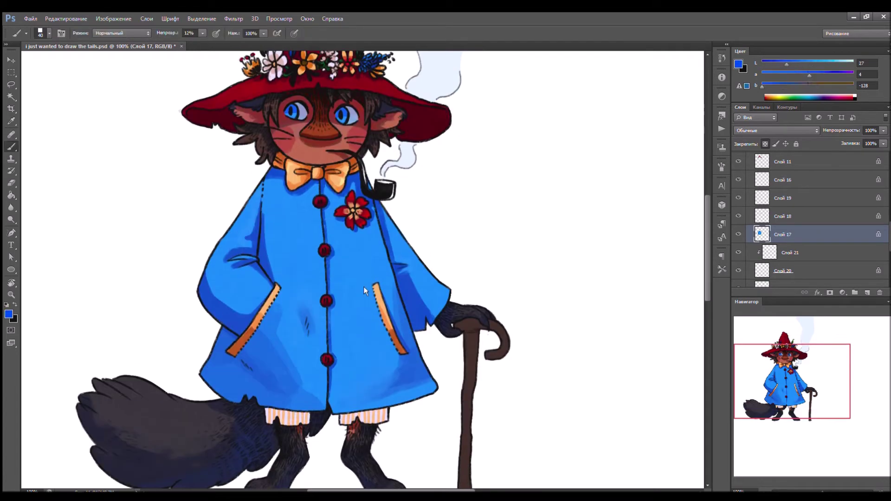
drag(787, 64, 838, 64)
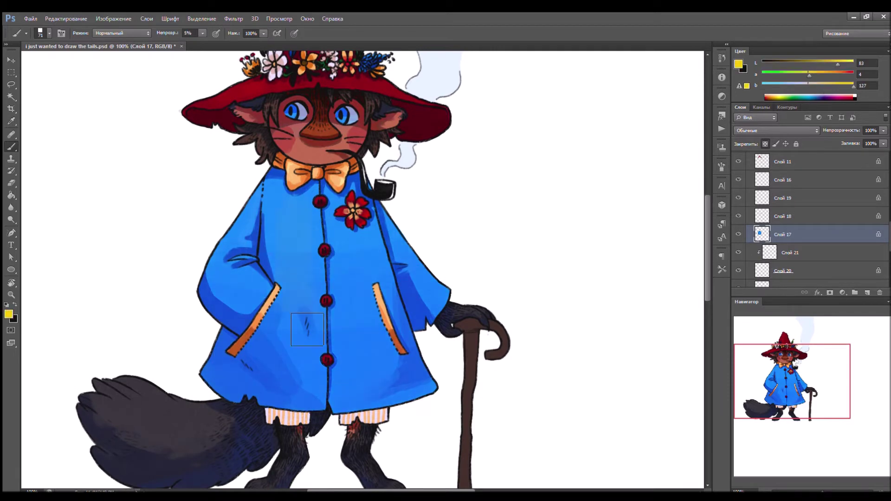
scroll(234, 216, up, 1)
Shade the striped trouser cuffs on layer Слой 21 with lilac L 73, a 15, b -32 using a smaller brush
key(alt+bracketleft)
key(alt+bracketleft)
key(bracketleft)
key(bracketleft)
key(bracketleft)
key(bracketleft)
key(alt+bracketright)
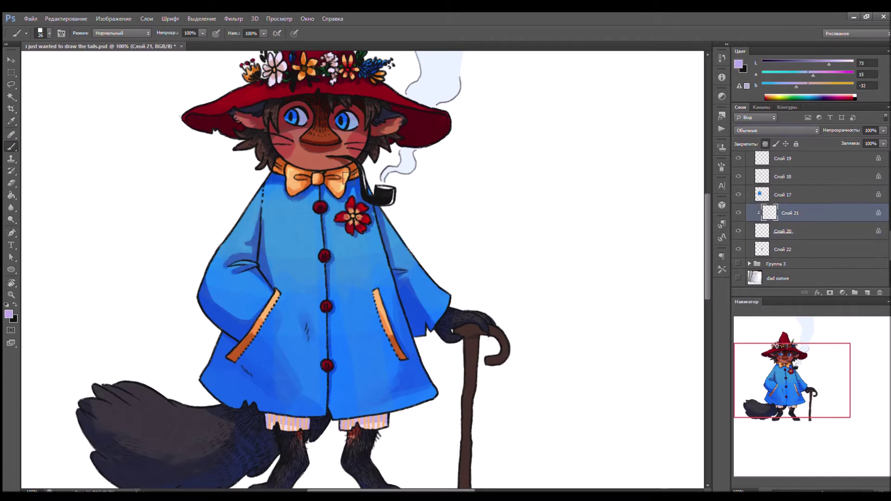
alt+click(348, 423)
scroll(424, 412, down, 2)
Lock the transparency of layer Слой 22 and shade the cane in dark reddish brown with lighter highlights
click(743, 250)
key(slash)
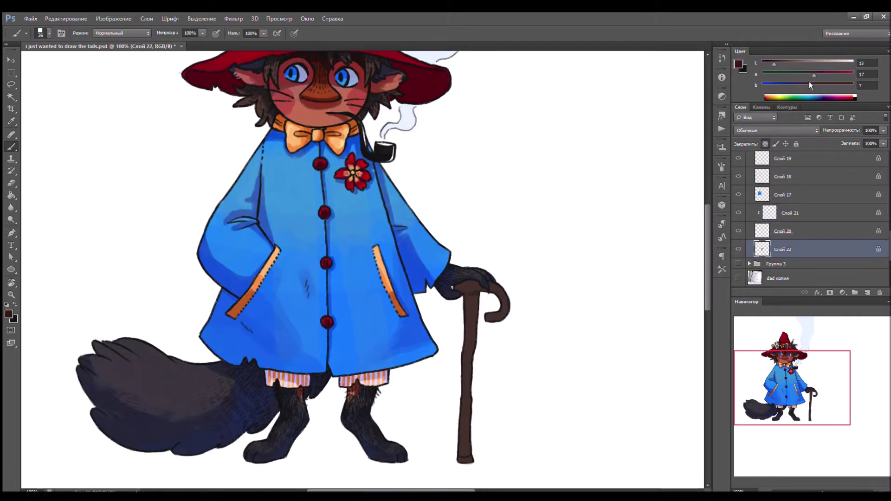
key(i)
click(814, 68)
key(b)
click(467, 461)
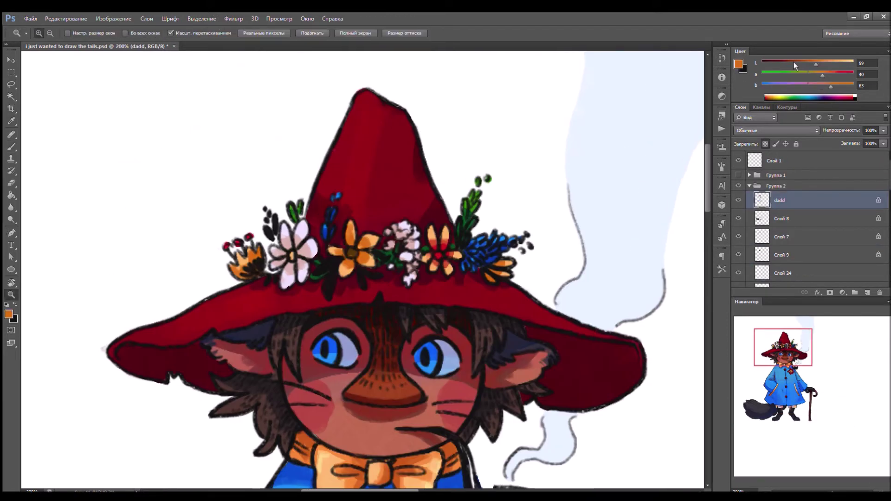
Recolour the ink lines of the hat's leaves dark green L 27, a -28, b 21 on the dadd layer
alt+click(388, 257)
drag(371, 272, 378, 288)
drag(327, 276, 327, 295)
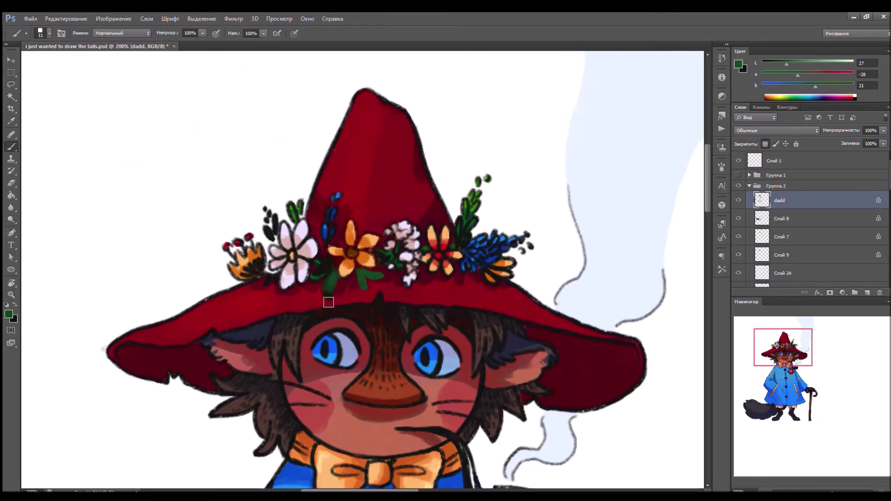
Recolour the hat flowers' outlines: dark red L 20, a 40, b 22 on red ones, golden brown on white and yellow ones, dark blue on blue ones
alt+click(434, 257)
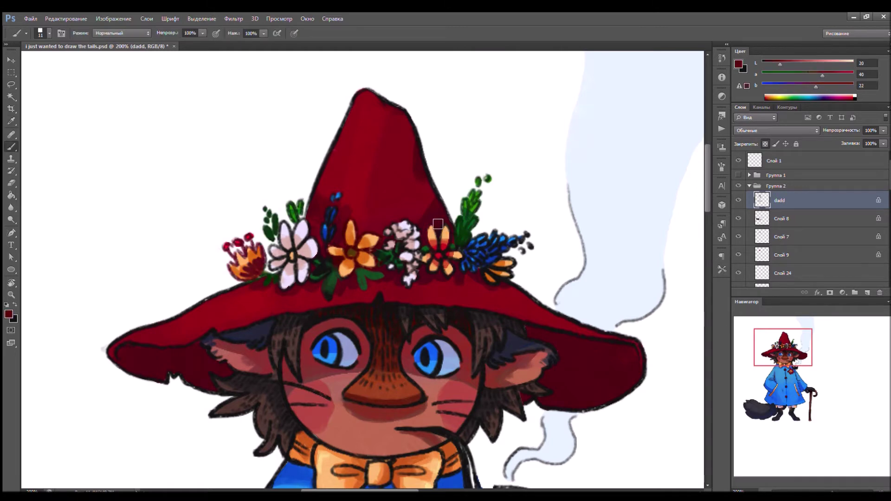
drag(400, 227, 411, 283)
mouse_move(299, 223)
mouse_down()
mouse_move(293, 246)
mouse_move(304, 271)
mouse_up()
drag(269, 246, 309, 290)
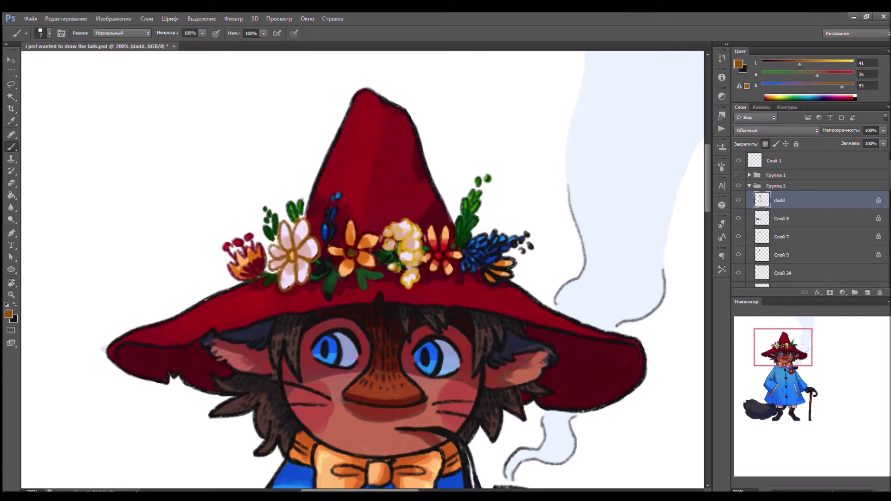
drag(482, 259, 515, 279)
alt+click(494, 245)
Recolour the smoke's outline pale blue-white L 95, a -3, b -7, and the hat's outline dark red L 11, a 26, b 14
drag(571, 186, 642, 318)
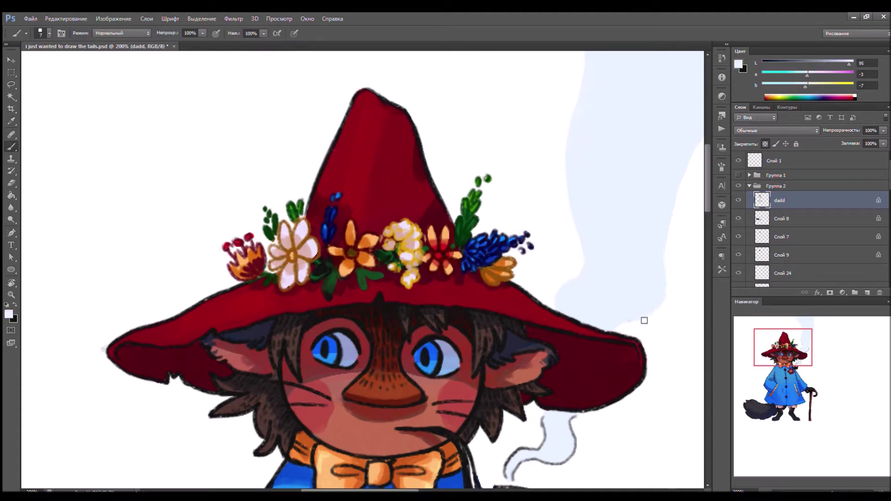
drag(571, 413, 515, 469)
alt+click(412, 134)
alt+click(593, 313)
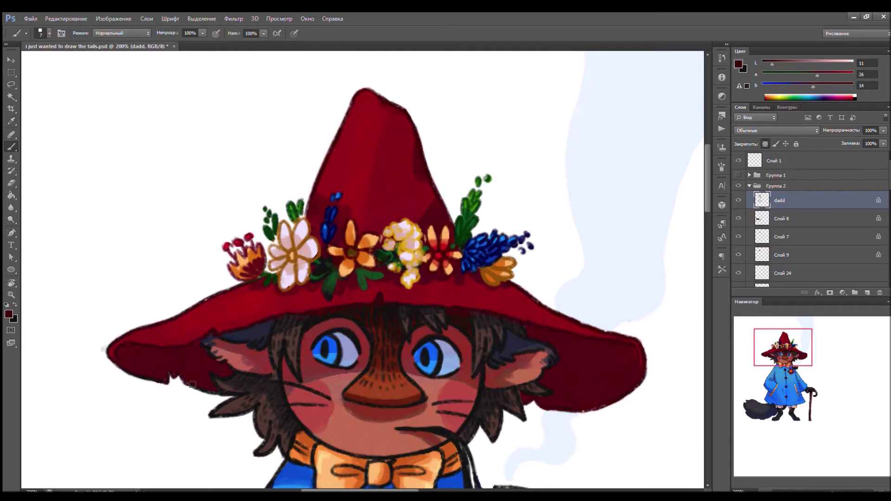
Recolour the hair outlines L 8, a 11, b 4, and extend the whiskers beyond the face in pale grey on a new layer
scroll(193, 385, down, 5)
click(788, 65)
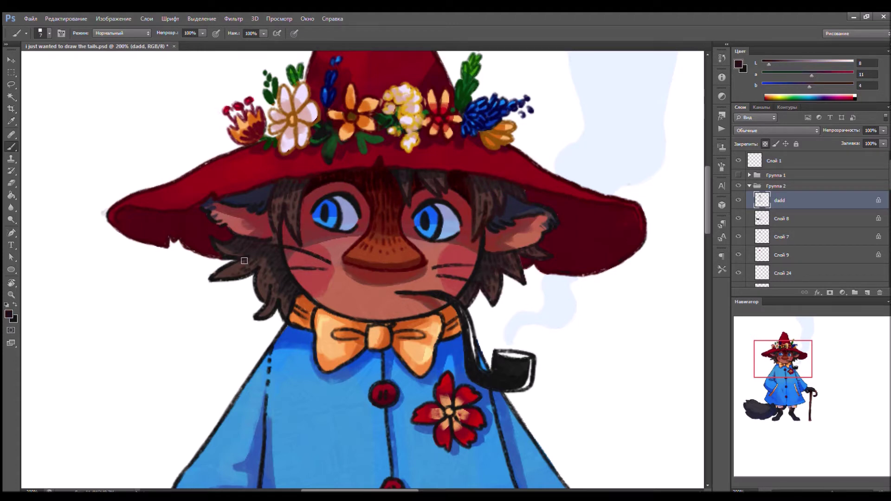
click(867, 292)
drag(479, 264, 499, 263)
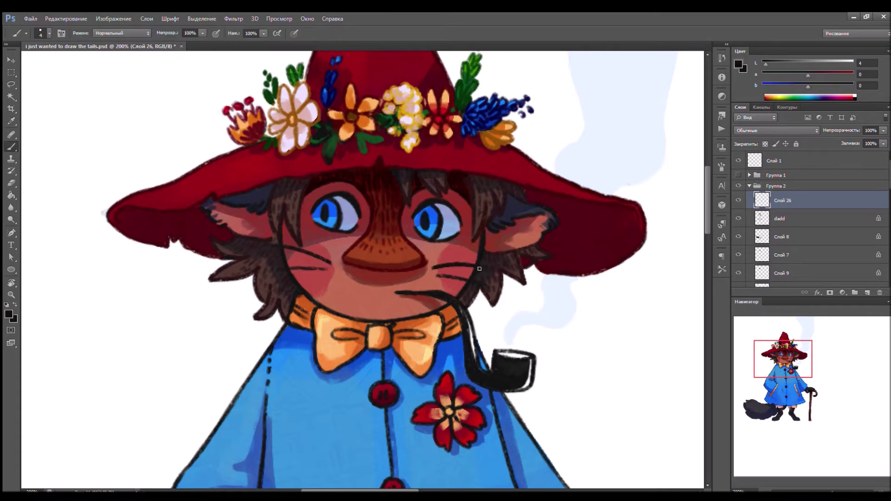
ctrl+click(176, 213)
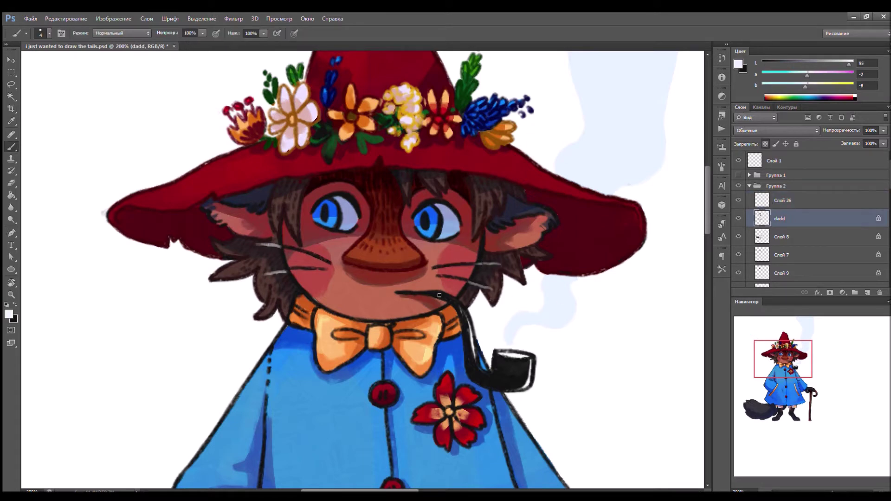
Touch up the hat on layer Слой 11 with L 15, a 34, b 16, and recolour the face and bow-tie outlines dark red on the dadd layer
alt+click(176, 213)
ctrl+click(177, 213)
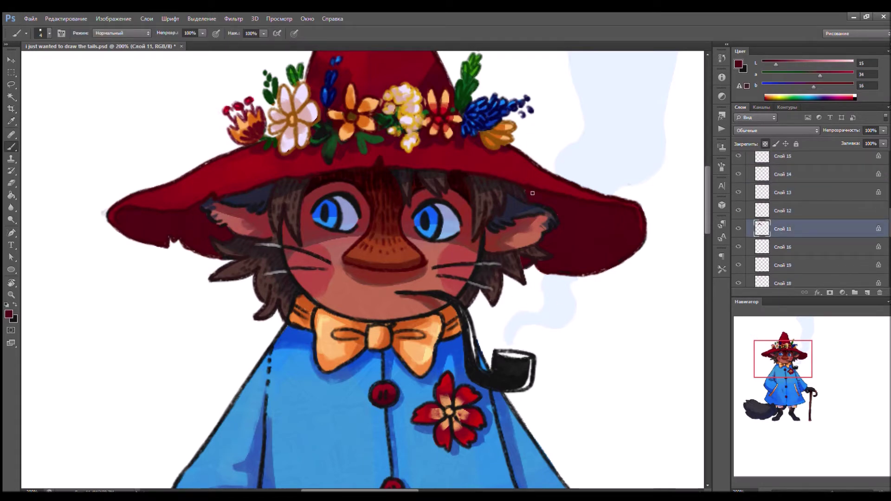
ctrl+click(705, 313)
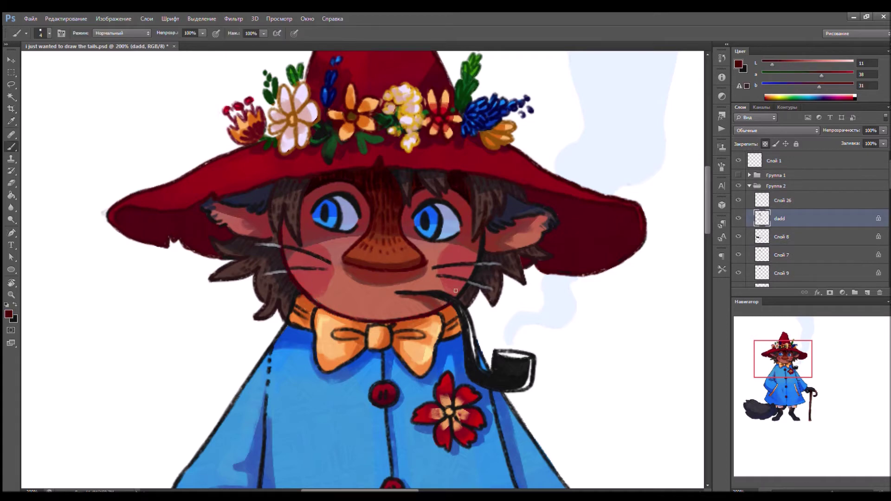
alt+click(505, 251)
scroll(421, 336, down, 3)
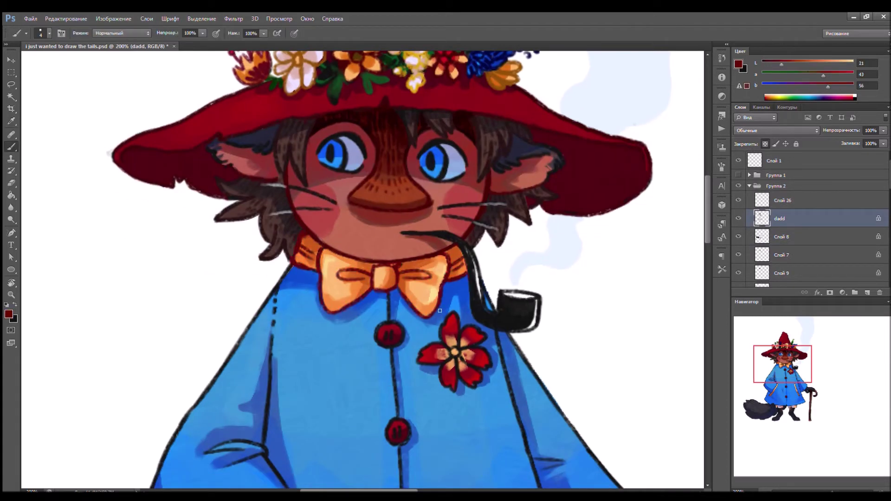
Recolour the outlines of the buttons and chest flower dark red L 25, a 41, b 31, and the buttonholes blue L 37, a 21, b -70
alt+click(582, 124)
alt+click(405, 409)
drag(389, 331, 390, 340)
scroll(406, 325, down, 5)
drag(429, 317, 430, 326)
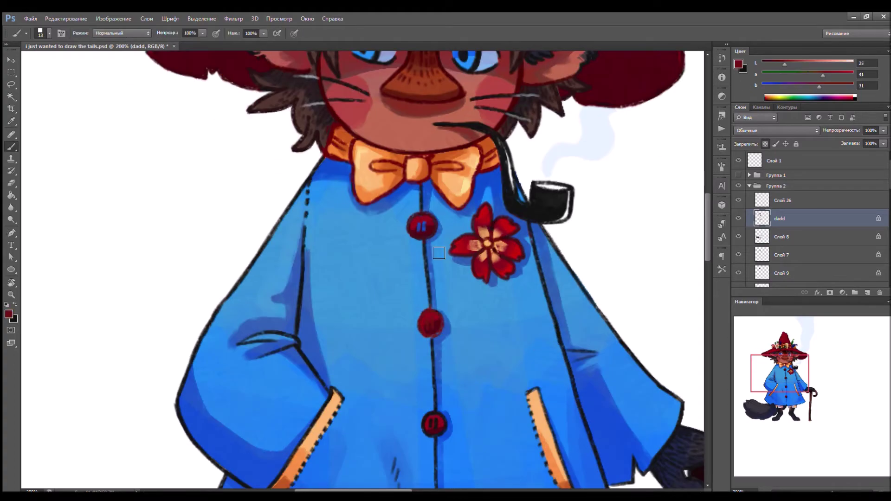
scroll(389, 421, up, 5)
drag(388, 422, 465, 215)
key(bracketleft)
key(bracketleft)
key(bracketleft)
key(bracketleft)
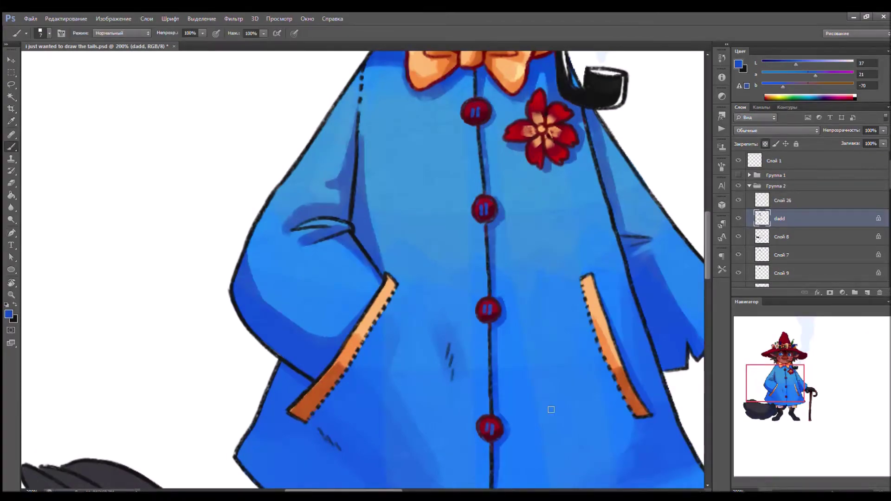
Recolour the coat's outlines, seams and stitching dark blue L 19, a 21, b -70
drag(477, 135, 451, 157)
alt+click(450, 157)
drag(463, 310, 564, 246)
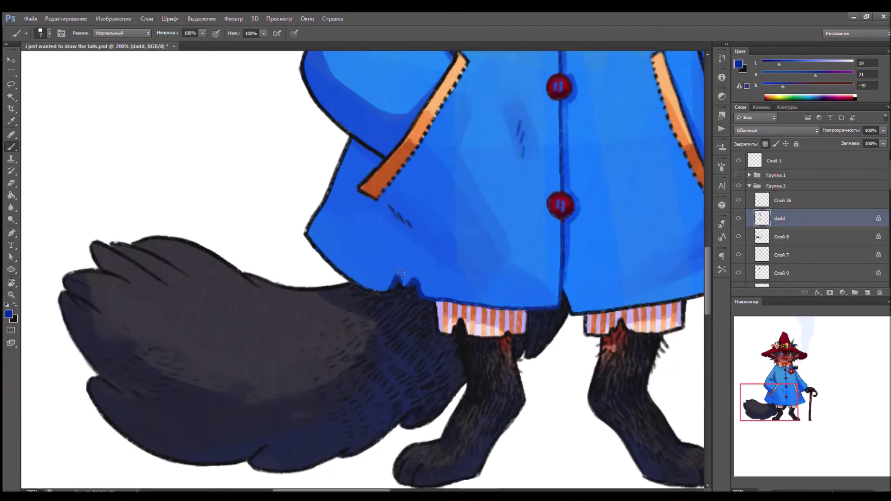
drag(534, 116, 477, 400)
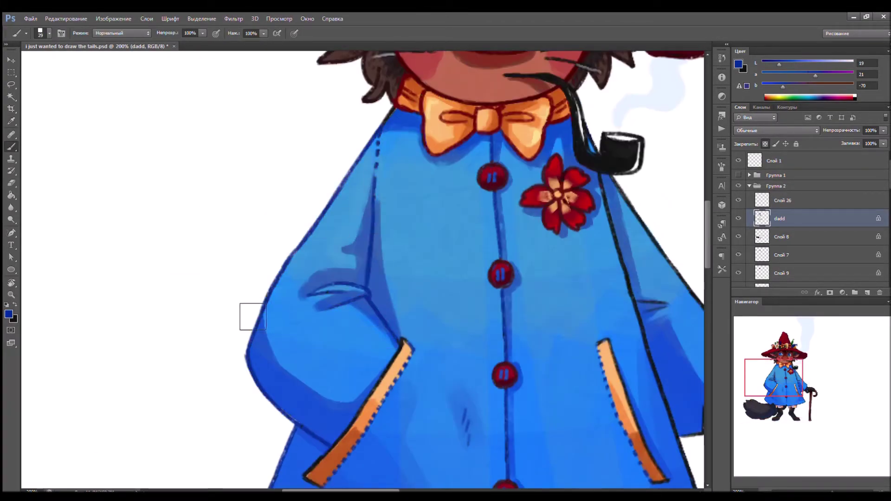
drag(639, 204, 495, 166)
drag(580, 371, 522, 260)
mouse_move(190, 232)
mouse_down()
mouse_move(239, 232)
mouse_move(258, 138)
mouse_move(277, 119)
mouse_up()
Recolour the outlines of the pocket trims and trouser cuffs reddish brown L 27, a 40, b 50
alt+click(239, 232)
key(bracketright)
key(bracketright)
key(bracketright)
key(bracketright)
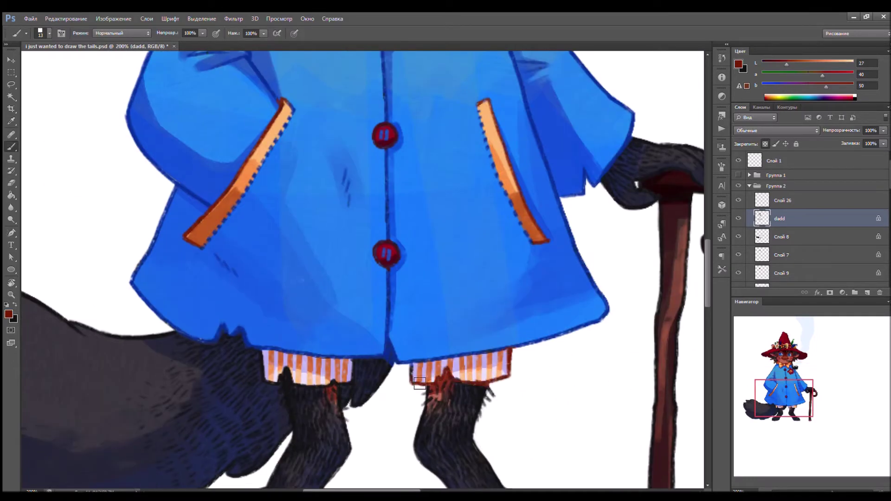
Recolour the tail and leg fur outlines near-black L 7, a 1, b -3, and the cane's outlines dark brown L 8, a 16, b 7
alt+click(296, 382)
drag(246, 374, 437, 299)
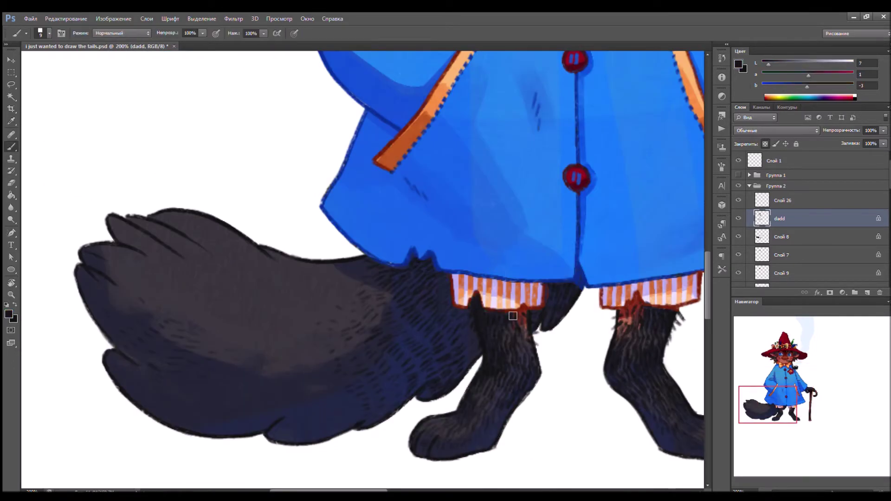
drag(513, 316, 429, 302)
drag(281, 251, 386, 272)
drag(585, 312, 236, 389)
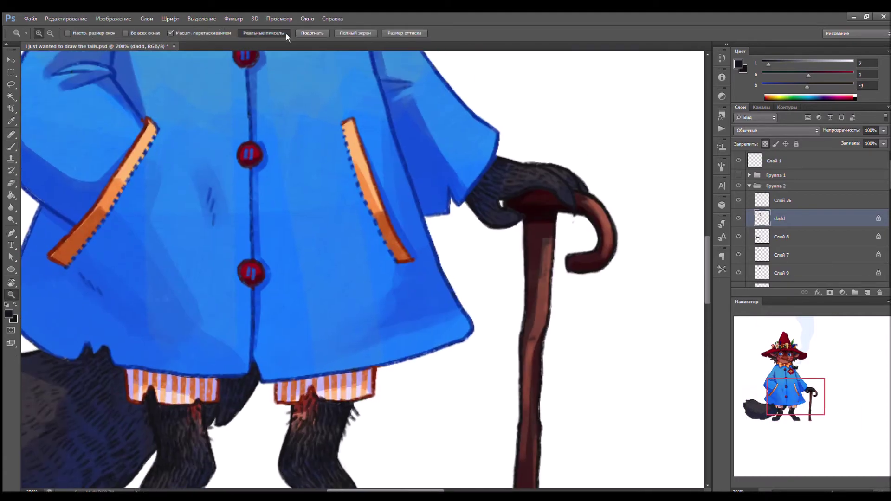
scroll(411, 334, down, 1)
alt+click(514, 275)
scroll(505, 283, down, 1)
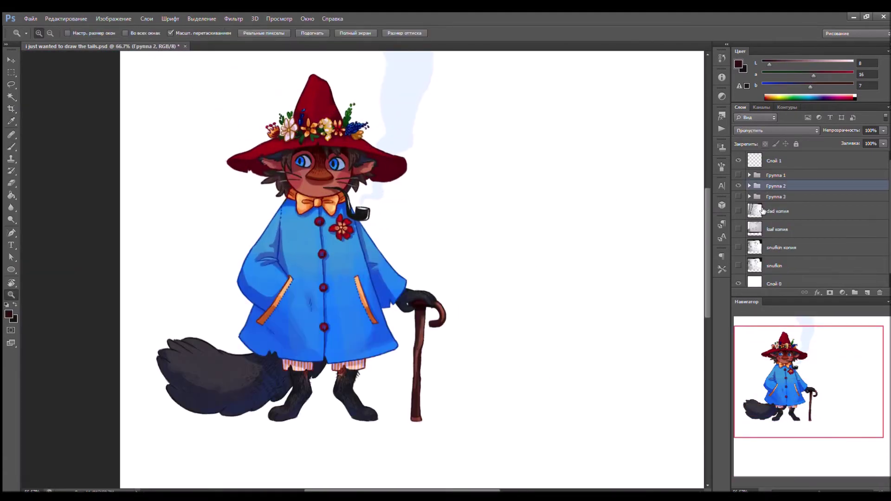
Paint three ground bands on separate layers behind the character: green L 49, a -21, b 22, olive, and yellow-green L 72, a -15, b 58
drag(126, 385, 399, 385)
drag(523, 403, 603, 372)
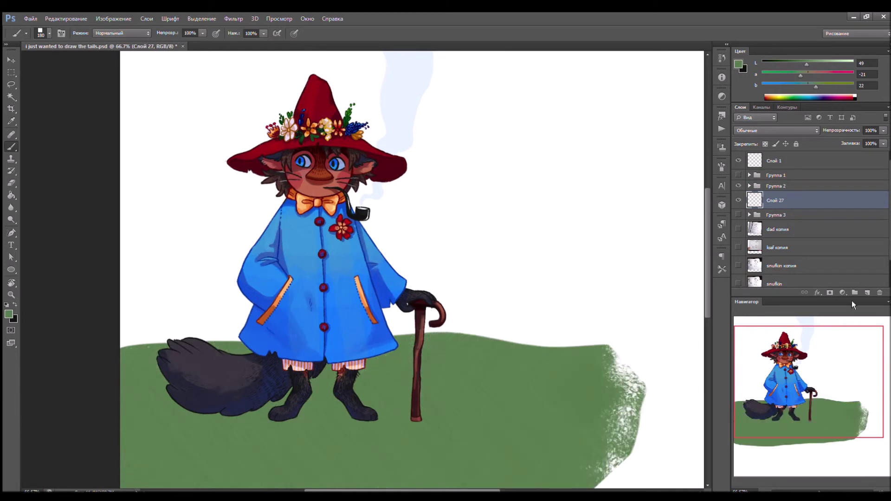
ctrl+click(867, 293)
mouse_move(139, 344)
mouse_down()
mouse_move(510, 365)
mouse_move(641, 325)
mouse_up()
click(867, 292)
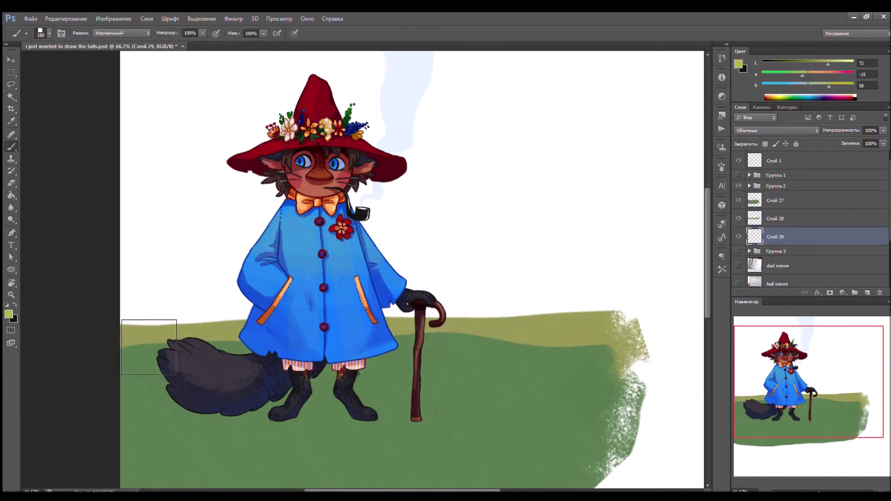
drag(436, 302, 645, 311)
Fill a layer behind the ground with a vertical blue sky gradient fading downwards, and redo the gradient in violet
key(v)
key(g)
drag(352, 54, 353, 302)
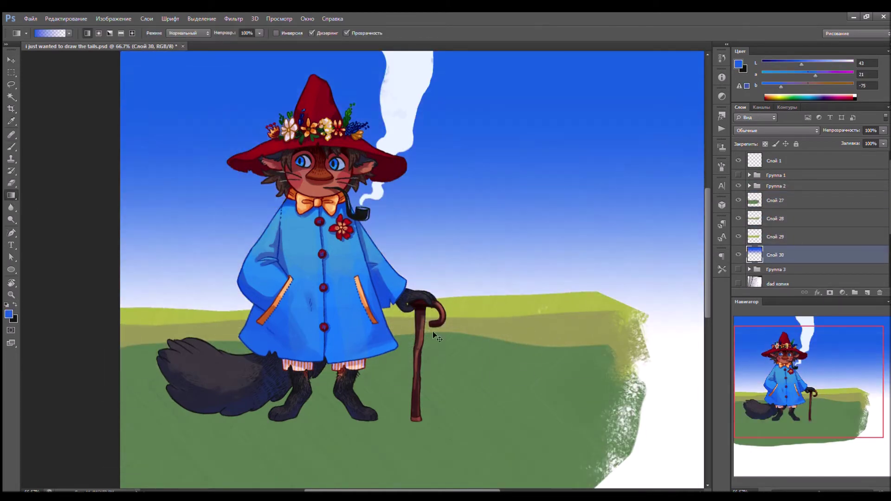
key(i)
key(g)
drag(464, 53, 464, 302)
Draw small black grass tufts across the ground on a new layer, lock its transparency and recolour them in shades of green
click(867, 292)
key(d)
key(b)
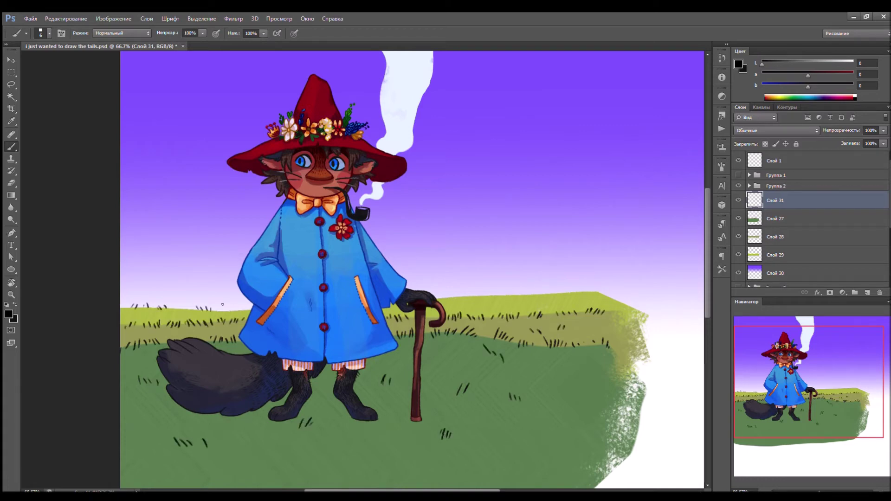
alt+click(530, 293)
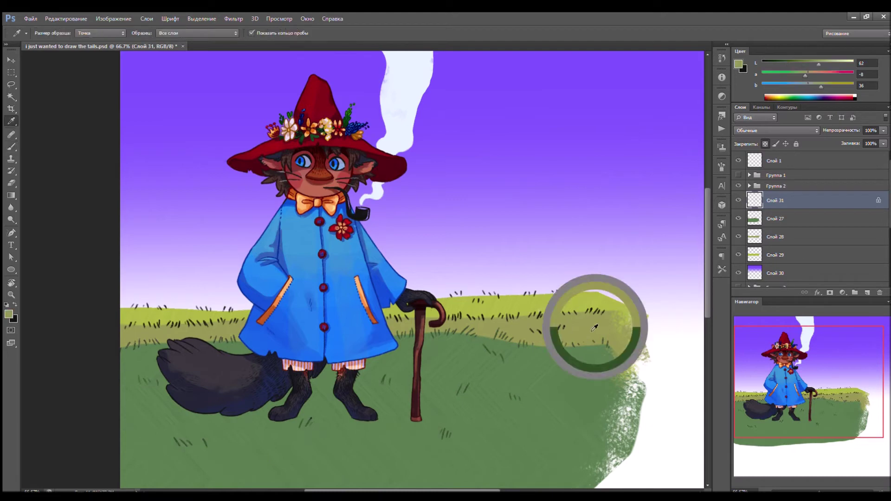
alt+click(457, 316)
Paint a cast shadow under the tail, feet and cane on a new Multiply layer with blue L 43, a 20, b -75
drag(389, 308, 351, 322)
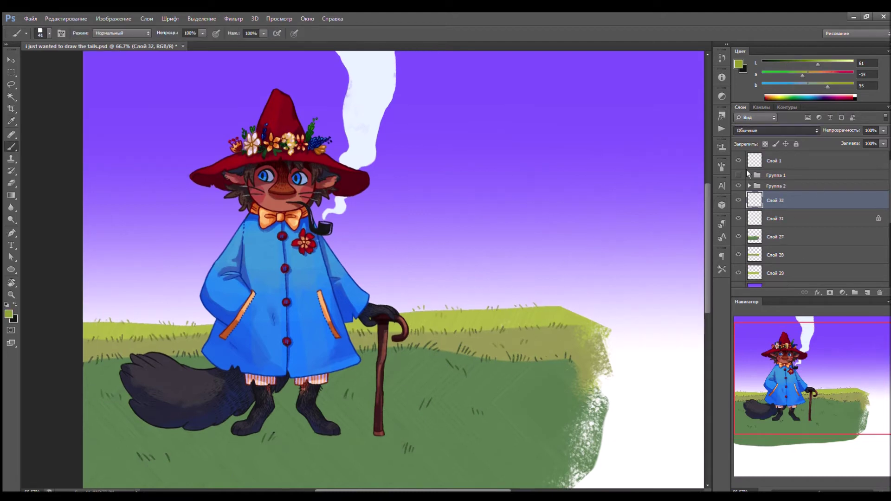
click(776, 131)
alt+click(284, 297)
drag(123, 434, 241, 441)
mouse_move(120, 427)
mouse_down()
mouse_move(260, 443)
mouse_move(380, 438)
mouse_up()
key(v)
key(b)
mouse_move(320, 418)
mouse_down()
mouse_move(332, 405)
mouse_move(378, 429)
mouse_move(409, 408)
mouse_move(423, 420)
mouse_up()
key(i)
key(b)
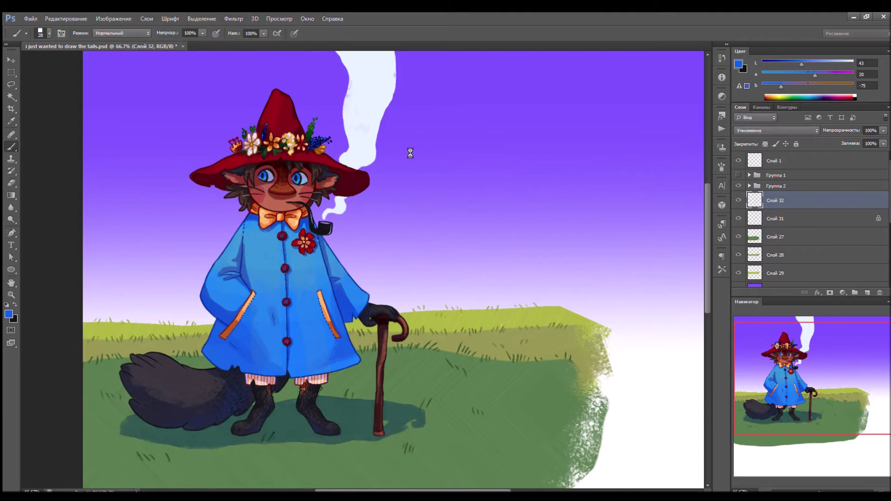
Add a Curves adjustment layer above the shadow layer, and set the smoke layer Слой 24 inside Группа 2 to Overlay blending
key(F2)
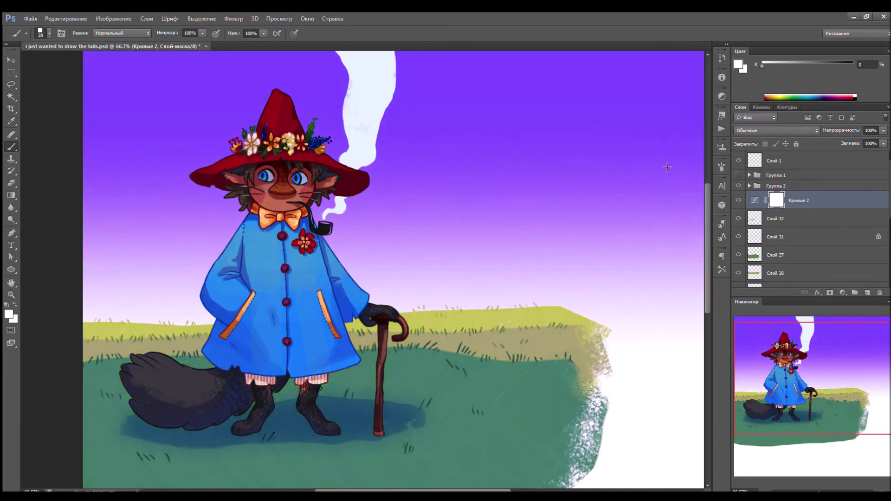
click(771, 186)
click(749, 186)
scroll(807, 219, down, 3)
click(783, 206)
scroll(808, 218, down, 1)
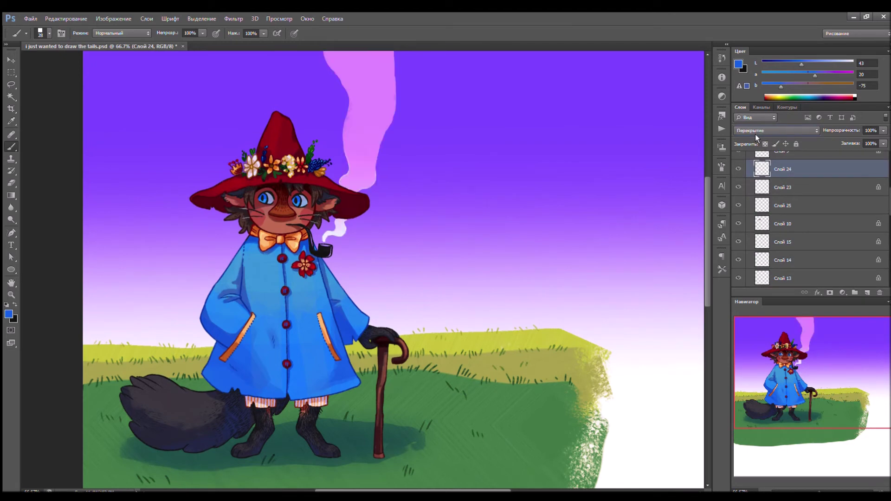
Add a thin light Stroke effect around the character group Группа 2, and combine it with the background group Группа 4 in one group
click(770, 169)
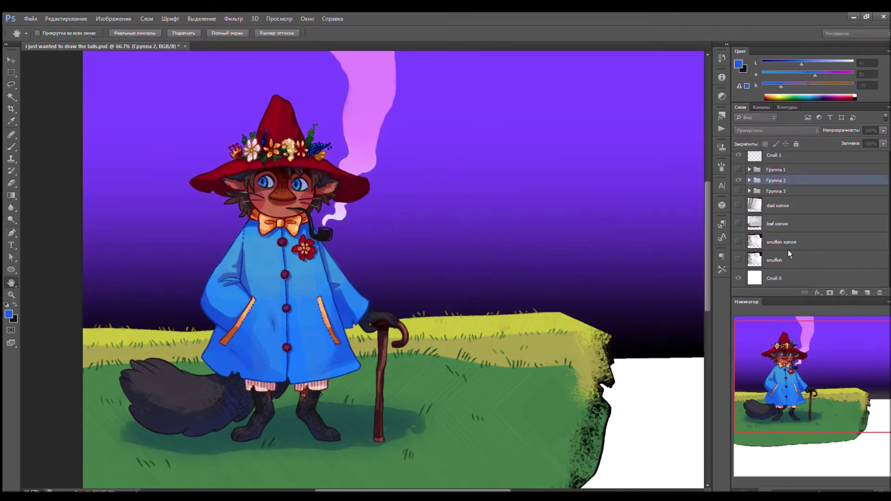
scroll(760, 181, up, 1)
click(749, 186)
click(773, 185)
key(h)
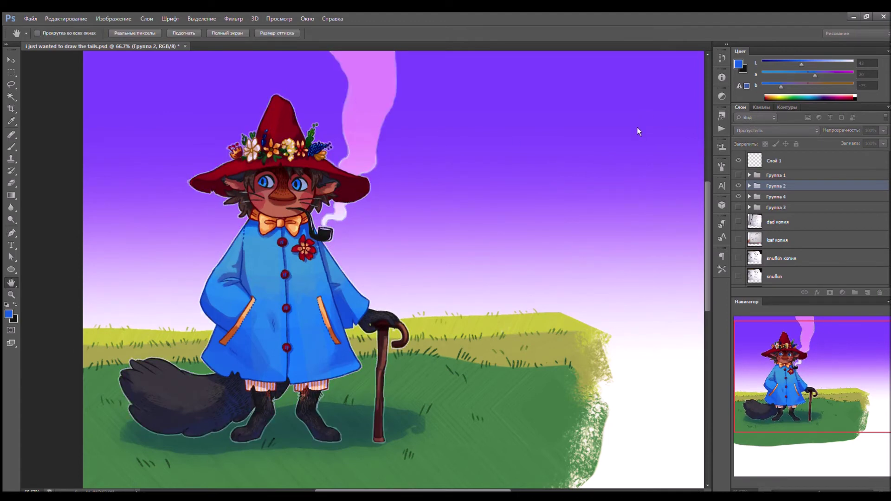
key(Return)
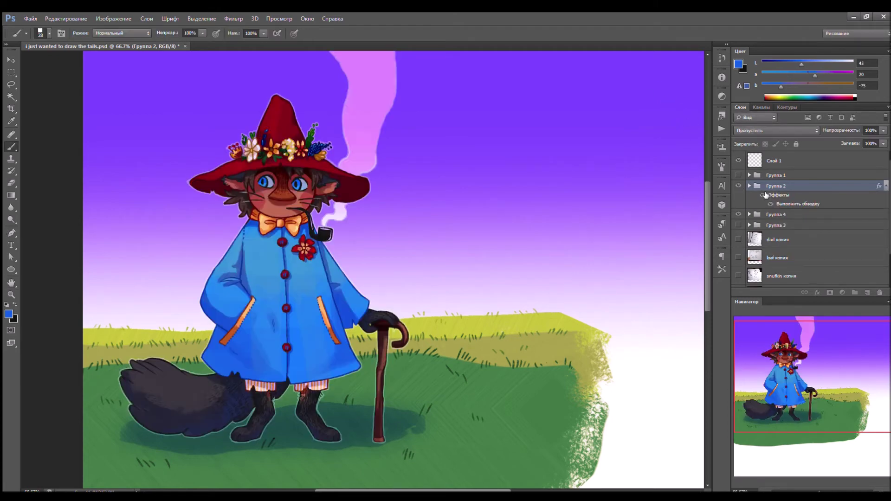
shift+click(752, 214)
key(ctrl+g)
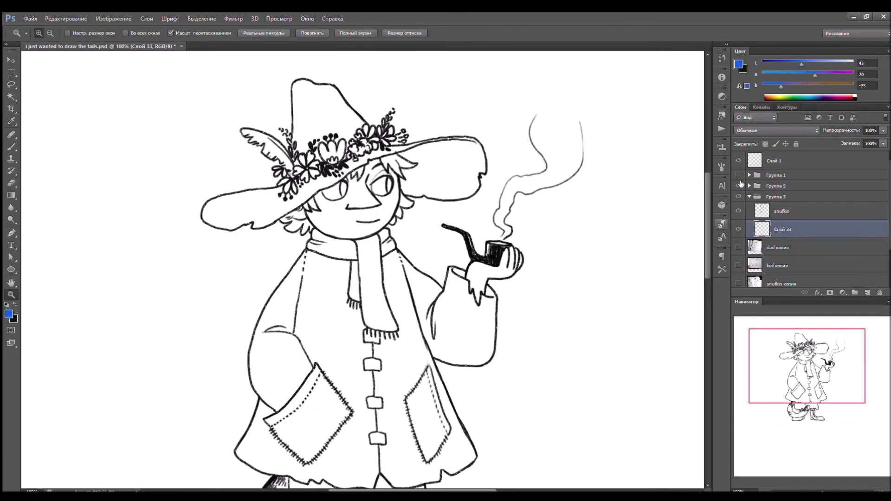
Paint the face skin in reddish brown L 54, a 32, b 31 and the hair in orange L 49, a 39, b 91 on separate layers under the snufkin line art
mouse_move(385, 186)
mouse_down()
mouse_move(367, 204)
mouse_move(325, 195)
mouse_move(300, 212)
mouse_up()
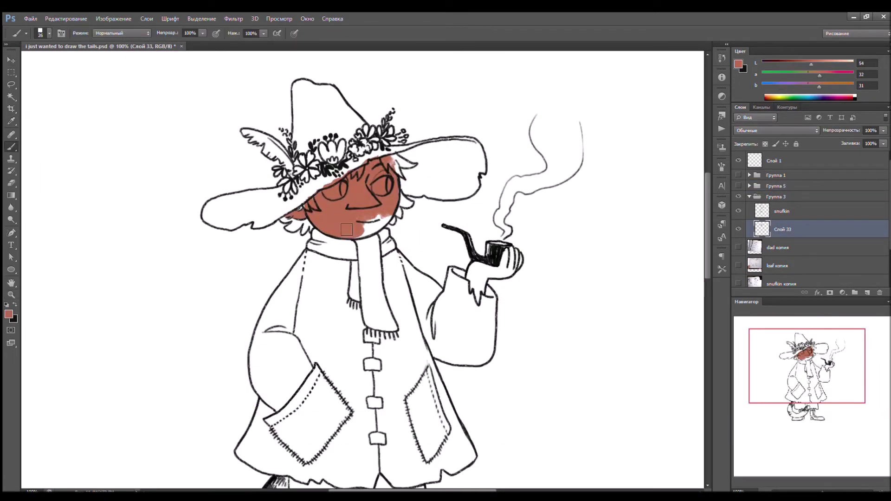
key(ctrl+plus)
key(bracketleft)
key(bracketleft)
key(bracketleft)
key(bracketleft)
key(bracketleft)
key(bracketleft)
key(bracketleft)
key(bracketleft)
key(bracketleft)
key(bracketleft)
alt+click(346, 167)
mouse_move(375, 168)
mouse_down()
mouse_move(385, 189)
mouse_move(416, 209)
mouse_up()
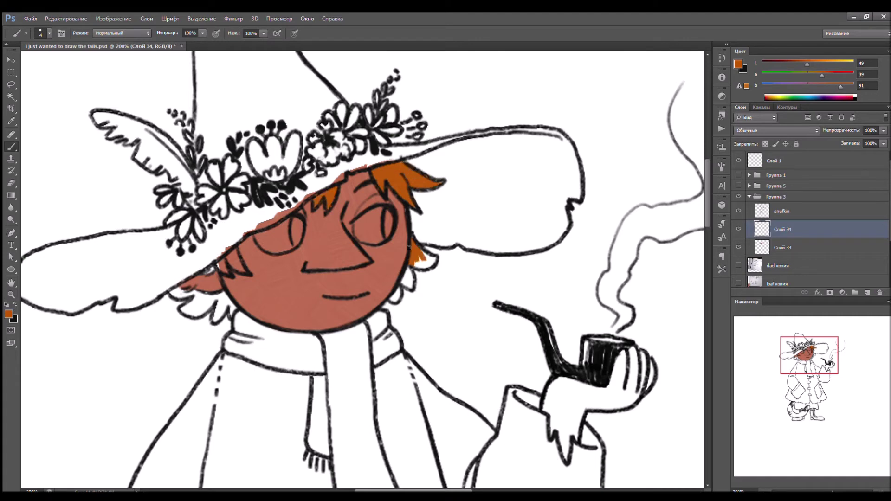
drag(410, 287, 397, 297)
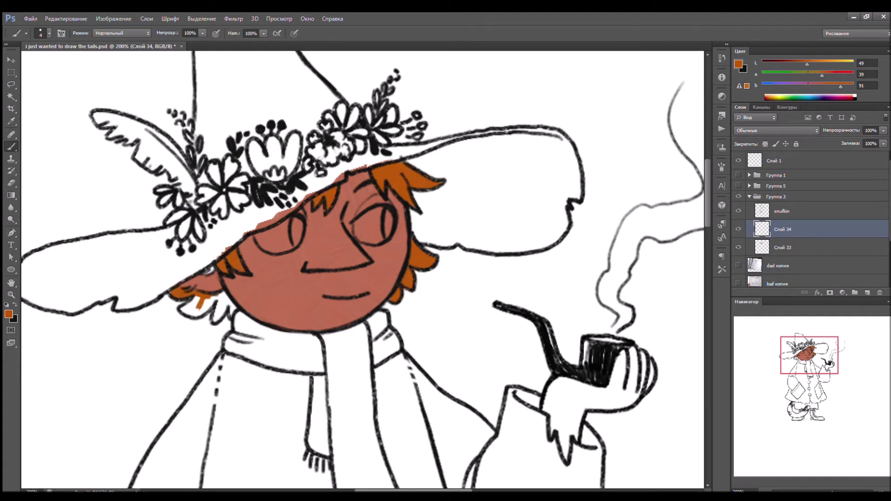
Paint the furry hand holding the pipe in dark brown L 26, a 21, b 35 on a new layer beneath the line art
scroll(210, 268, down, 2)
mouse_move(561, 371)
mouse_down()
mouse_move(559, 415)
mouse_move(557, 392)
mouse_up()
click(739, 228)
click(781, 211)
key(d)
key(r)
mouse_move(566, 346)
mouse_down()
mouse_move(464, 186)
mouse_move(324, 162)
mouse_move(566, 346)
mouse_up()
click(775, 196)
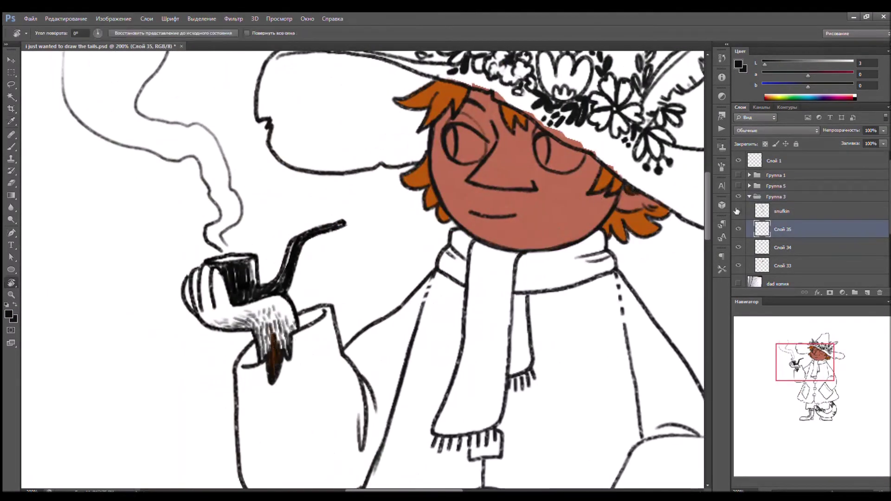
mouse_move(280, 336)
mouse_down()
mouse_move(281, 299)
mouse_move(252, 310)
mouse_move(205, 303)
mouse_up()
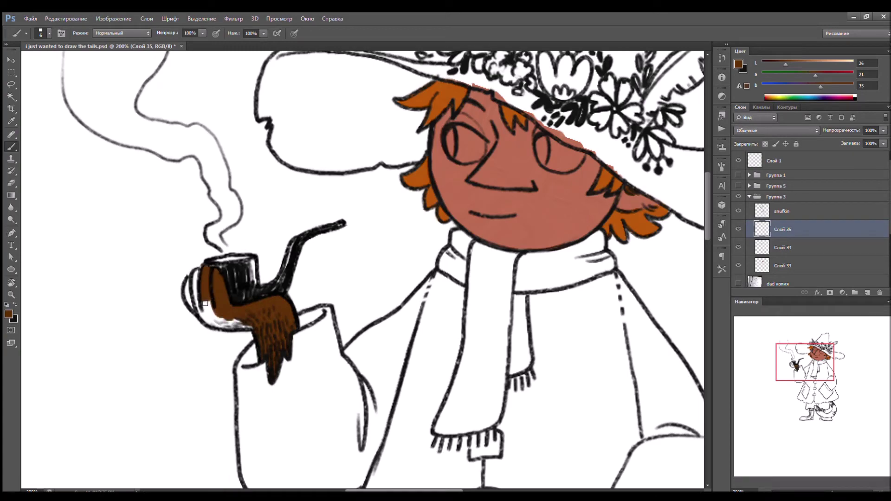
drag(249, 324, 209, 390)
Lock the skin layer's transparency and sample skin colour L 55, a 29, b 30 from the face
key(alt+bracketleft)
key(alt+bracketleft)
alt+click(511, 267)
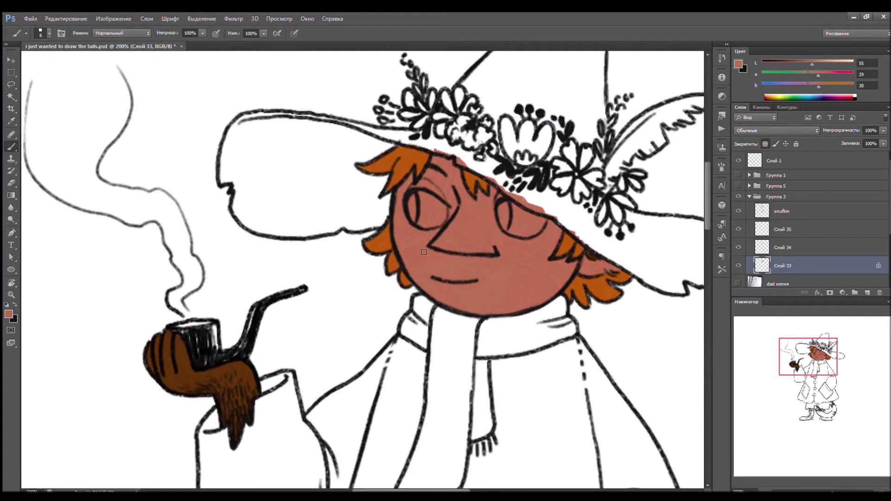
Paint the hat's crown and brim in olive green L 49, a -14, b 52 on a new layer
drag(808, 357, 819, 348)
click(744, 234)
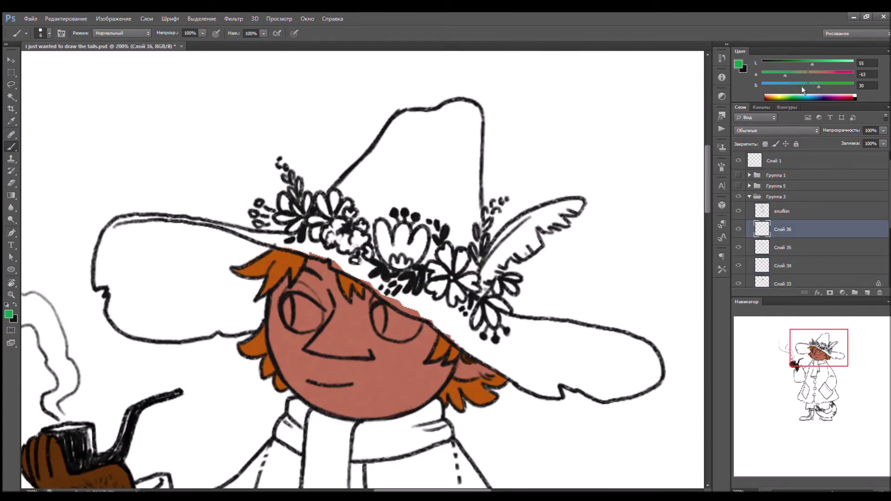
key(bracketright)
key(bracketright)
key(bracketright)
key(bracketright)
key(bracketright)
key(bracketright)
mouse_move(399, 195)
mouse_down()
mouse_move(334, 186)
mouse_move(464, 270)
mouse_move(389, 139)
mouse_move(470, 121)
mouse_move(343, 246)
mouse_move(487, 334)
mouse_move(534, 380)
mouse_move(556, 332)
mouse_move(656, 377)
mouse_up()
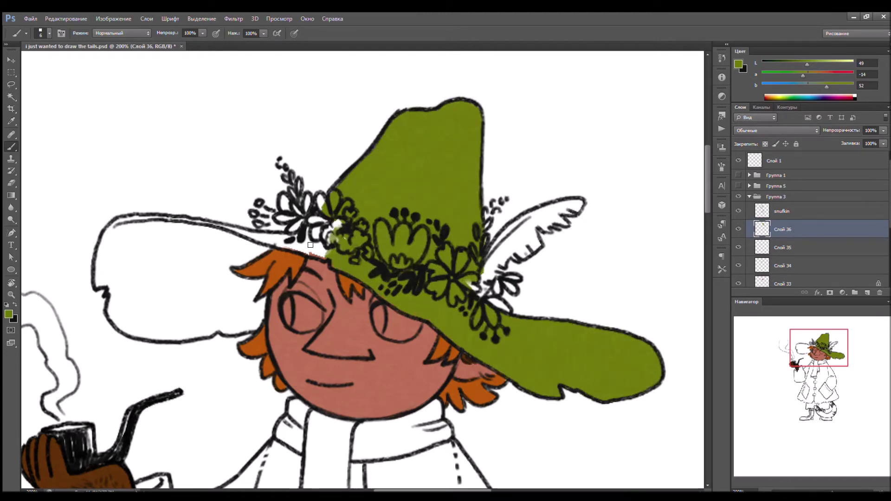
key(ctrl+shift+h)
mouse_move(385, 274)
mouse_down()
mouse_move(348, 320)
mouse_move(381, 334)
mouse_move(343, 253)
mouse_up()
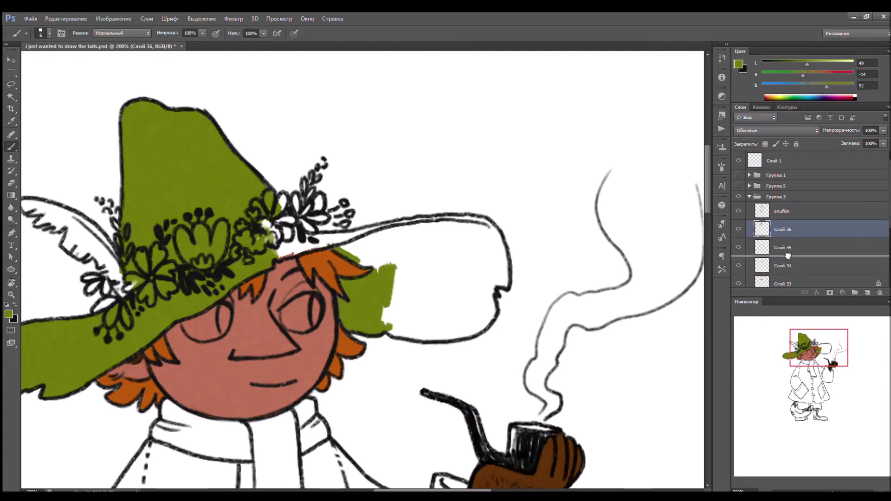
Place the hat layer below the hair layer and finish filling the brim on the pipe side with the same green
drag(792, 244, 789, 275)
mouse_move(274, 250)
mouse_down()
mouse_move(397, 259)
mouse_move(410, 243)
mouse_move(377, 312)
mouse_move(484, 323)
mouse_move(461, 266)
mouse_move(500, 263)
mouse_move(500, 240)
mouse_move(432, 216)
mouse_up()
key(bracketleft)
key(bracketleft)
key(bracketleft)
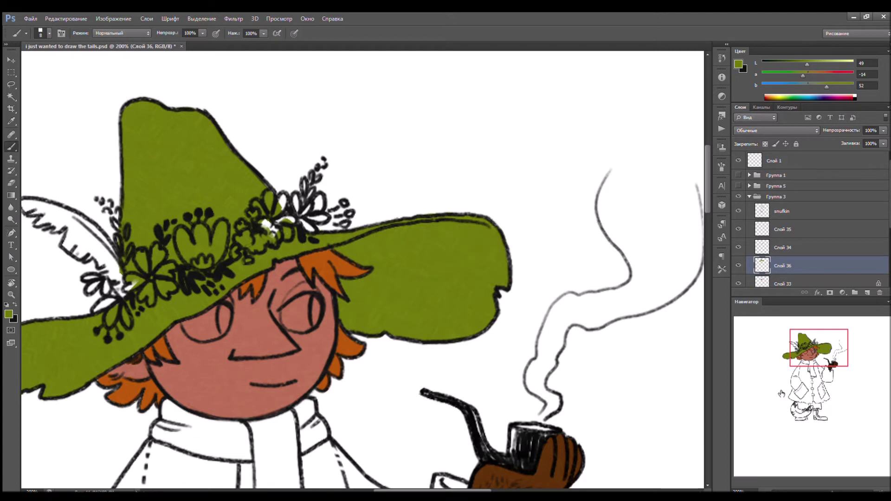
Colour the hat's feather and flowers red, blue and yellow on new layers above the green hat
drag(633, 310, 785, 301)
key(ctrl+shift+alt+n)
drag(803, 74, 827, 75)
mouse_move(306, 251)
mouse_down()
mouse_move(302, 290)
mouse_move(232, 242)
mouse_move(265, 265)
mouse_move(223, 207)
mouse_up()
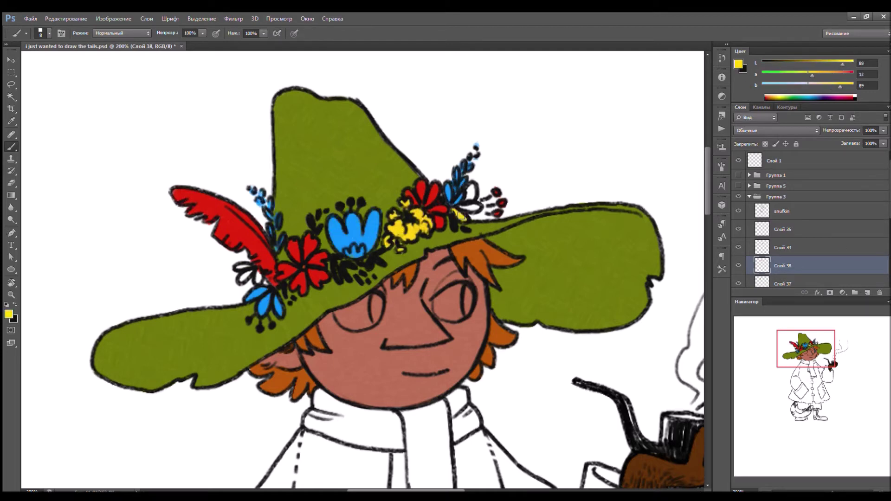
Paint the scarf yellow L 88, a 12, b 89 on a new layer below the skin
key(ctrl+0)
key(ctrl+1)
click(783, 256)
drag(349, 220, 353, 224)
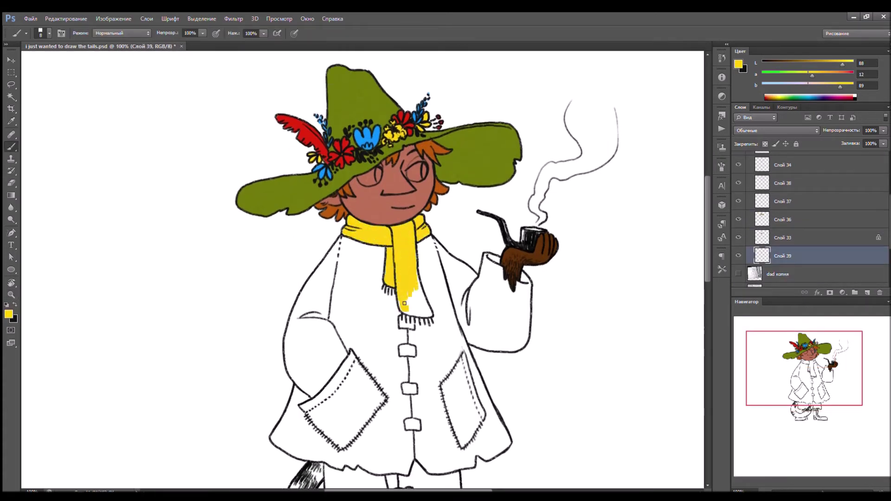
Paint the whole coat with sleeves in blue L 59, a -3, b -62 on a new layer below the scarf
key(ctrl+shift+alt+n)
mouse_move(353, 246)
mouse_down()
mouse_move(343, 297)
mouse_move(446, 353)
mouse_move(502, 301)
mouse_move(485, 335)
mouse_up()
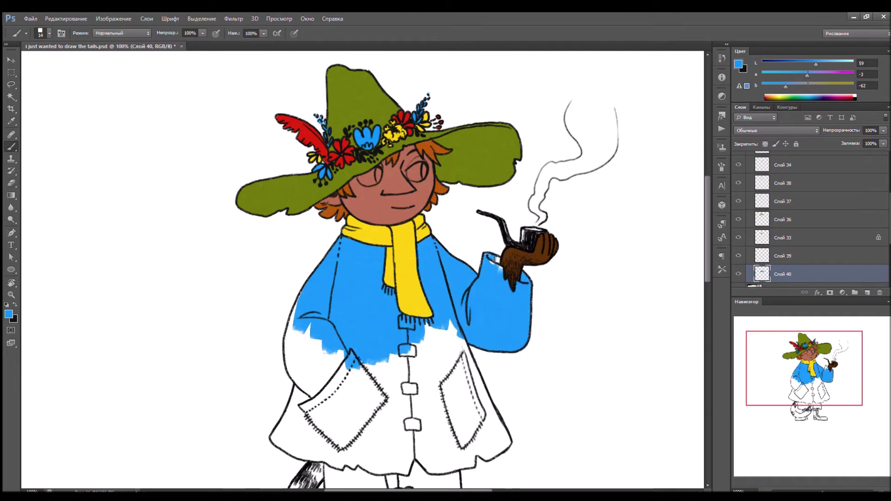
drag(497, 260, 302, 334)
key(ctrl+shift+h)
mouse_move(371, 325)
mouse_down()
mouse_move(390, 362)
mouse_move(534, 325)
mouse_move(420, 359)
mouse_move(367, 399)
mouse_up()
mouse_move(367, 400)
mouse_down()
mouse_move(374, 323)
mouse_move(344, 340)
mouse_up()
mouse_move(355, 382)
mouse_down()
mouse_move(408, 396)
mouse_move(523, 336)
mouse_move(562, 356)
mouse_move(446, 384)
mouse_move(561, 364)
mouse_move(484, 384)
mouse_up()
key(e)
key(b)
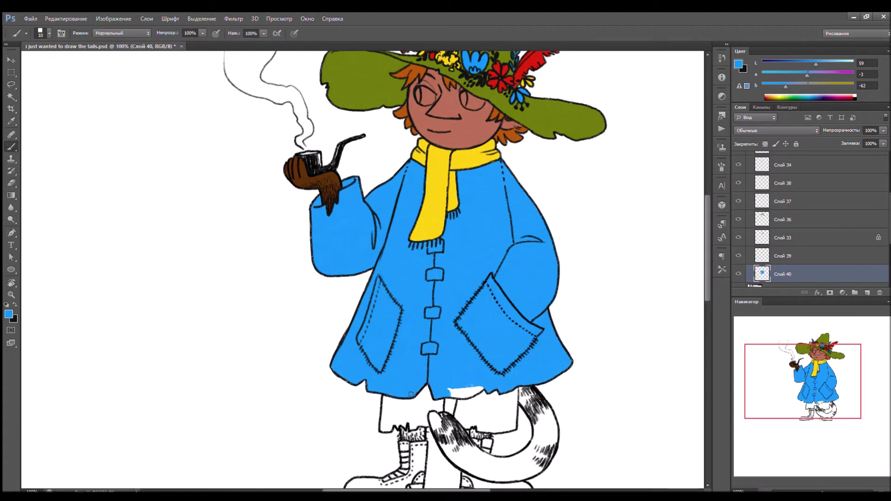
Paint the coat's buttons and both patch pockets in red L 50, a 69, b 61 on a layer above the coat
alt+click(504, 77)
drag(431, 242, 440, 250)
mouse_move(489, 277)
mouse_down()
mouse_move(464, 316)
mouse_move(471, 337)
mouse_move(513, 359)
mouse_move(522, 341)
mouse_up()
drag(381, 292, 340, 405)
key(e)
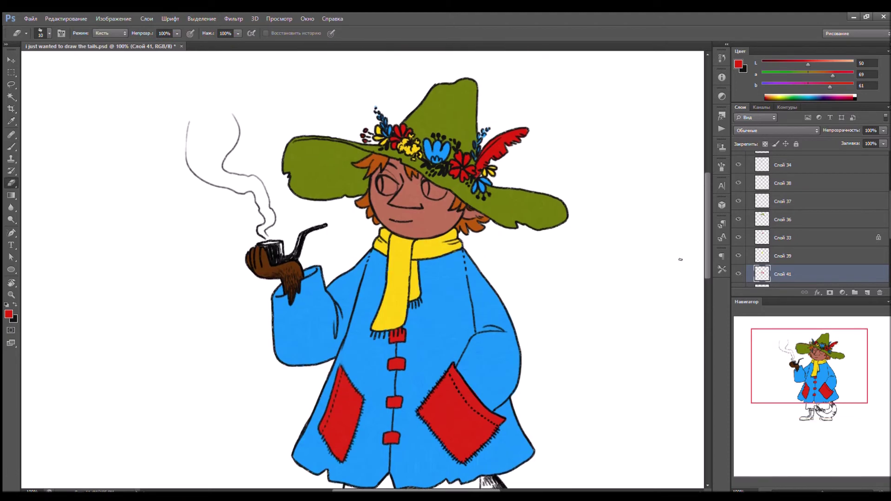
Erase the yellow blossom at the middle of the hat's flower wreath from Слой 38
key(alt+bracketright)
key(alt+bracketright)
key(alt+bracketright)
key(alt+bracketright)
scroll(415, 106, up, 1)
drag(374, 180, 410, 186)
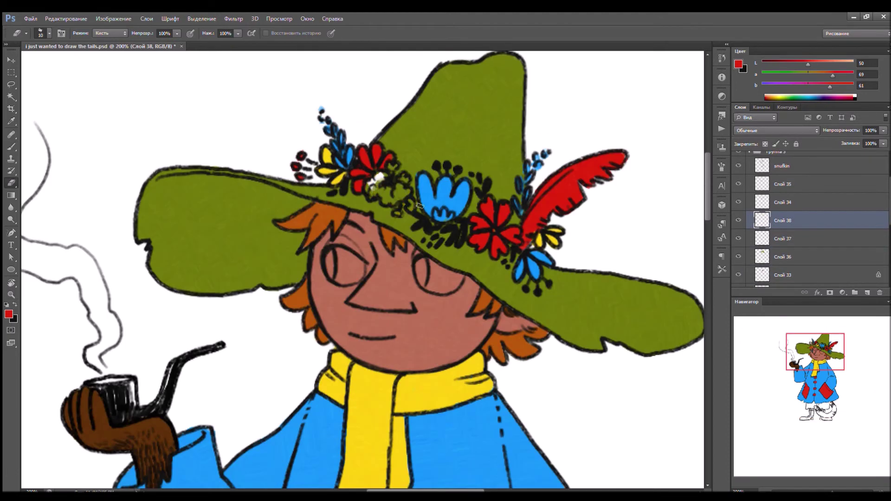
Put Слой 38 below Слой 37 and repaint the blossom in yellow L 91, a 21, b 108 on a new layer between them
drag(796, 241, 796, 247)
click(867, 292)
key(b)
click(817, 74)
drag(371, 181, 413, 208)
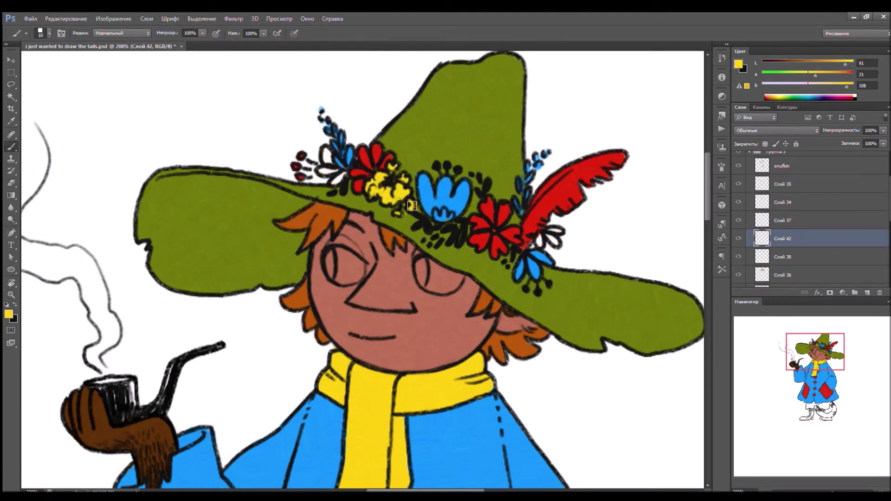
Shift the hues of the hat's flowers, turning the yellow ones pale blue, the blue ones orange and the red ones blue
key(ctrl+u)
mouse_move(826, 79)
mouse_down()
mouse_move(731, 115)
mouse_move(745, 97)
mouse_up()
key(alt+[)
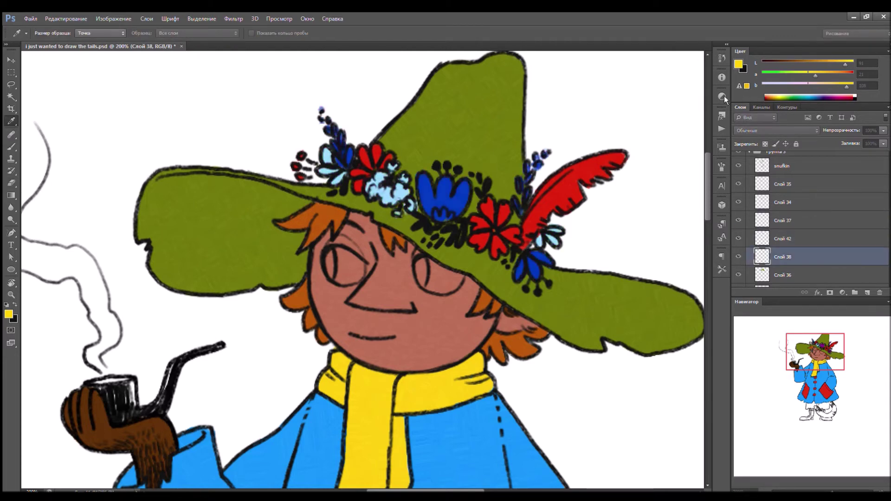
key(b)
key(alt+])
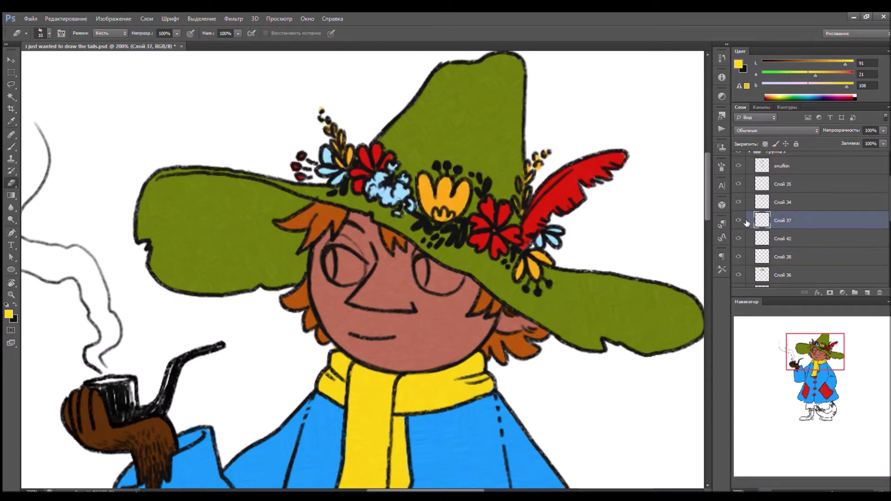
scroll(455, 218, down, 2)
Fill the transparency-locked scarf layer with orange L 76, a 26, b 77 and the pockets and buttons layer with blue L 56, a 3, b -67
alt+click(399, 109)
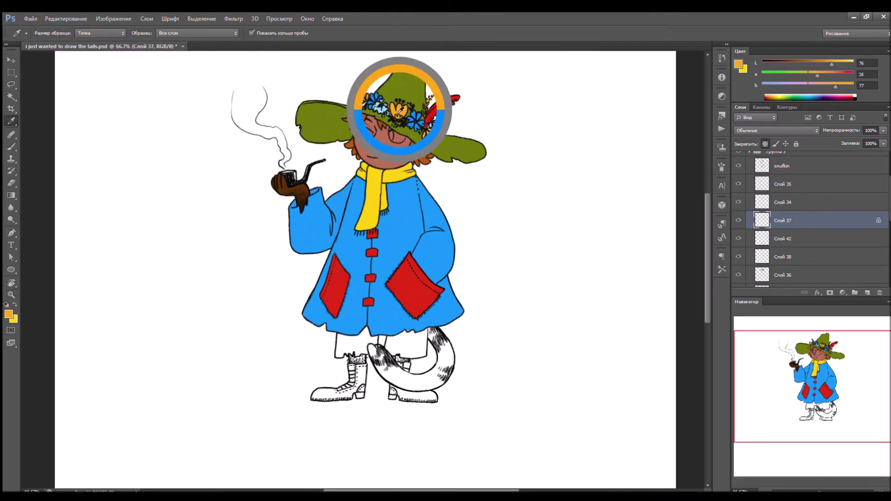
key(alt+[)
key(alt+[)
key(alt+[)
key(alt+[)
key(alt+[)
key(alt+[)
key(slash)
key(alt+BackSpace)
Lock the coat layer's transparency and fill the coat with pale peach
key(alt+[)
key(slash)
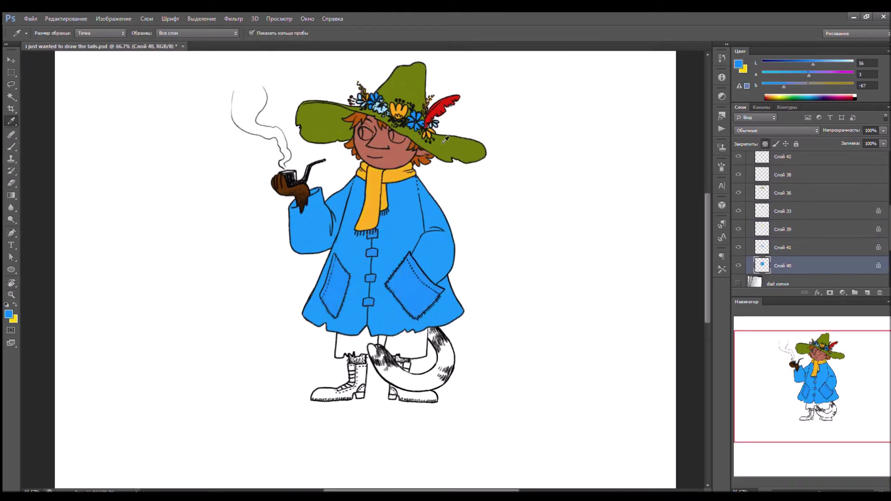
key(alt+BackSpace)
key(alt+BackSpace)
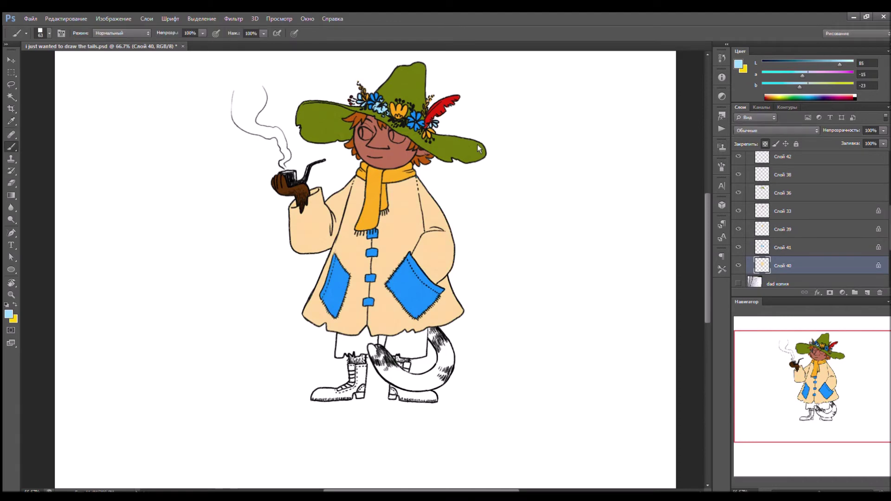
Paint both trouser legs blue on a new layer placed below the coat layer
key(ctrl+shift+alt+n)
drag(784, 265, 784, 288)
scroll(346, 298, up, 2)
key(bracketleft)
key(bracketleft)
key(bracketleft)
key(bracketleft)
key(bracketleft)
key(bracketleft)
mouse_move(327, 343)
mouse_down()
mouse_move(353, 394)
mouse_move(440, 363)
mouse_up()
mouse_move(474, 339)
mouse_down()
mouse_move(585, 352)
mouse_move(492, 385)
mouse_move(589, 395)
mouse_up()
Paint wavy vertical stripes in orange L 78, a 21, b 76 on a layer clipped to the trousers, and duplicate that stripe layer
key(z)
scroll(537, 291, down, 3)
key(ctrl+shift+alt+n)
key(ctrl+alt+g)
key(b)
scroll(353, 300, up, 2)
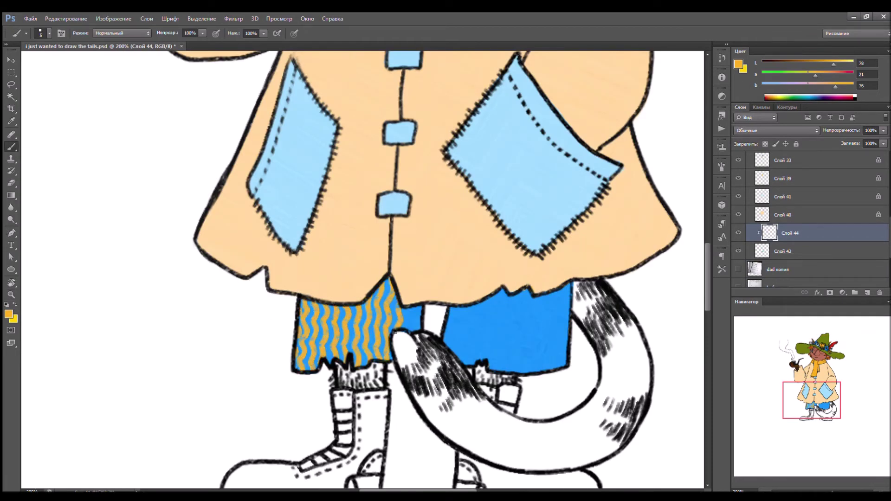
key(ctrl+z)
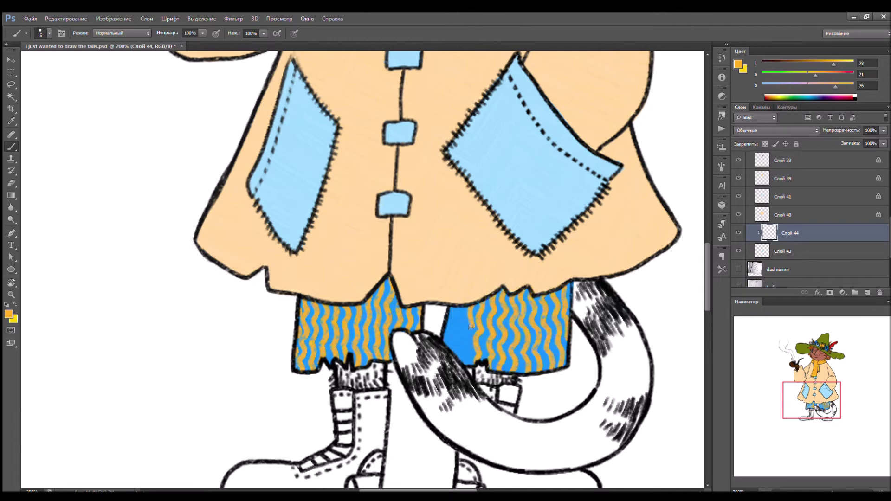
key(ctrl+j)
key(Delete)
Recolour the coat with the hat's green, darkened to a deep olive
key(z)
key(ctrl+minus)
key(ctrl+minus)
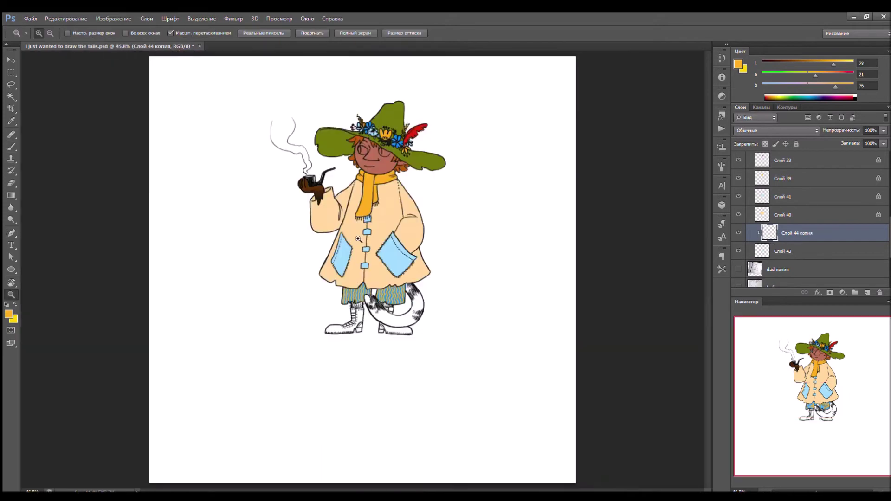
key(alt+bracketright)
key(b)
mouse_move(468, 266)
mouse_down()
mouse_move(471, 364)
mouse_move(464, 228)
mouse_up()
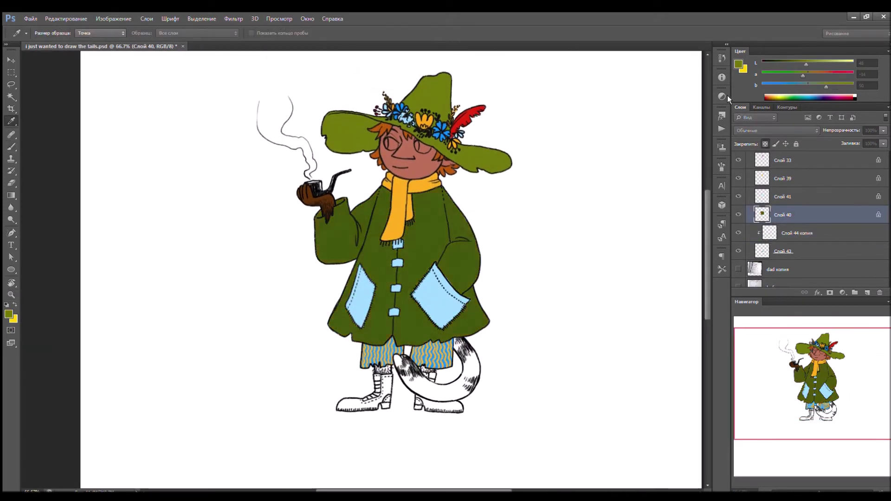
Recolour the patch pockets orange and the coat buttons alternately blue and light blue
click(738, 197)
mouse_move(439, 292)
mouse_down()
mouse_move(360, 297)
mouse_move(441, 297)
mouse_up()
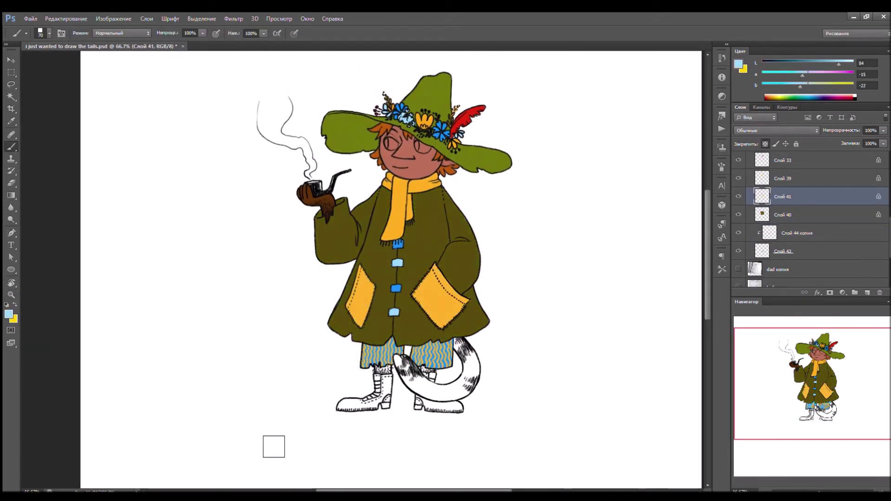
Try to space out the wavy stripes on one trouser leg by erasing some of them
key(e)
key(alt+bracketleft)
key(alt+bracketleft)
key(ctrl+plus)
key(ctrl+plus)
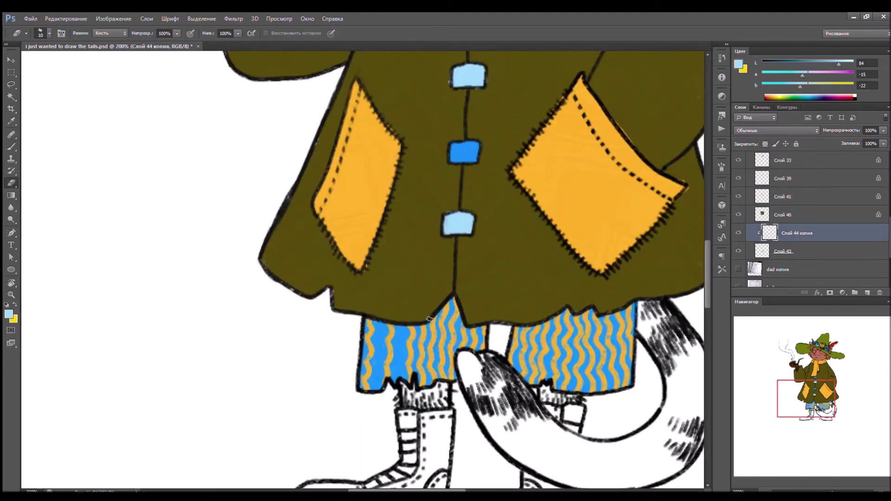
key(ctrl+minus)
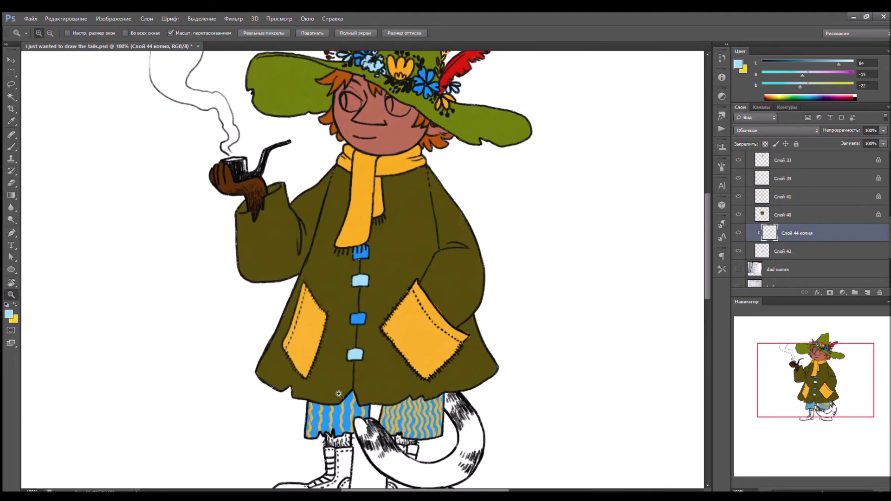
Paint the ankles above the boots with dark brown fur L 26, a 19, b 33 and skin L 55, a 28, b 29 on a new layer below the trousers
drag(391, 411, 409, 405)
key(b)
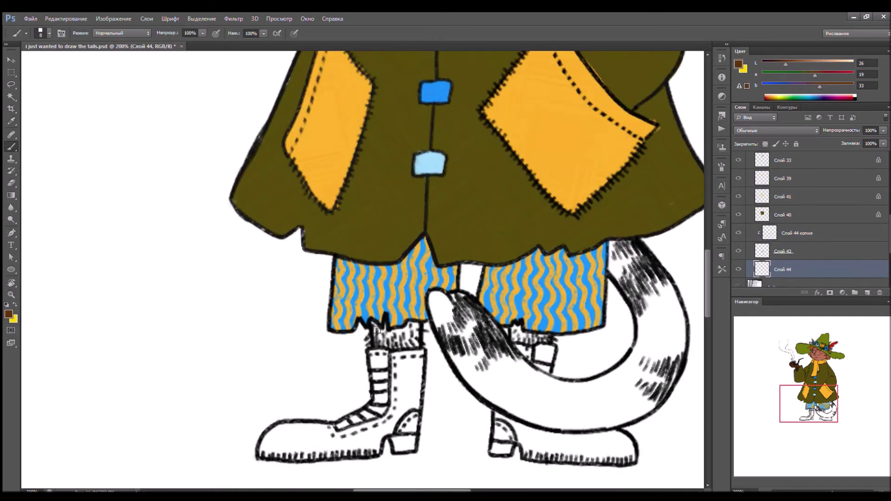
scroll(811, 220, up, 3)
key(e)
drag(523, 336, 540, 342)
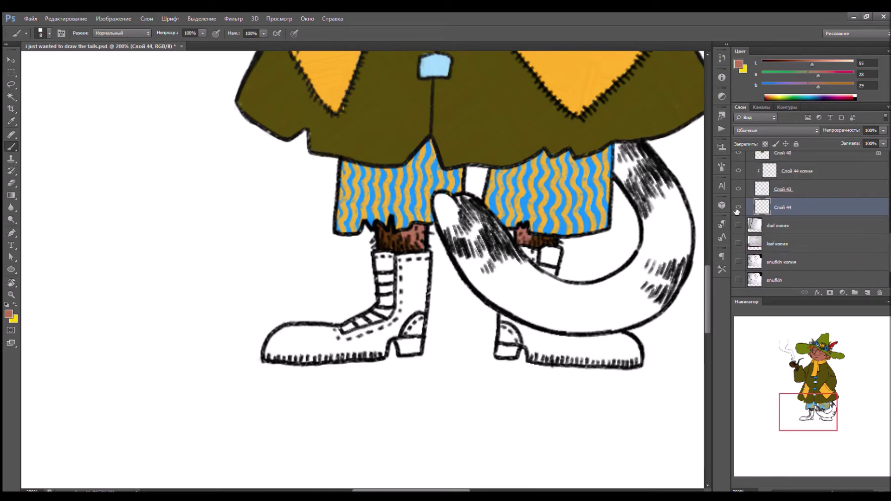
Fill both boots with muted brown L 35, a 16, b 9
mouse_move(515, 248)
mouse_down()
mouse_move(548, 267)
mouse_move(506, 330)
mouse_move(636, 360)
mouse_up()
mouse_move(510, 278)
mouse_down()
mouse_move(608, 302)
mouse_move(497, 344)
mouse_move(366, 342)
mouse_move(424, 364)
mouse_up()
drag(423, 363, 464, 367)
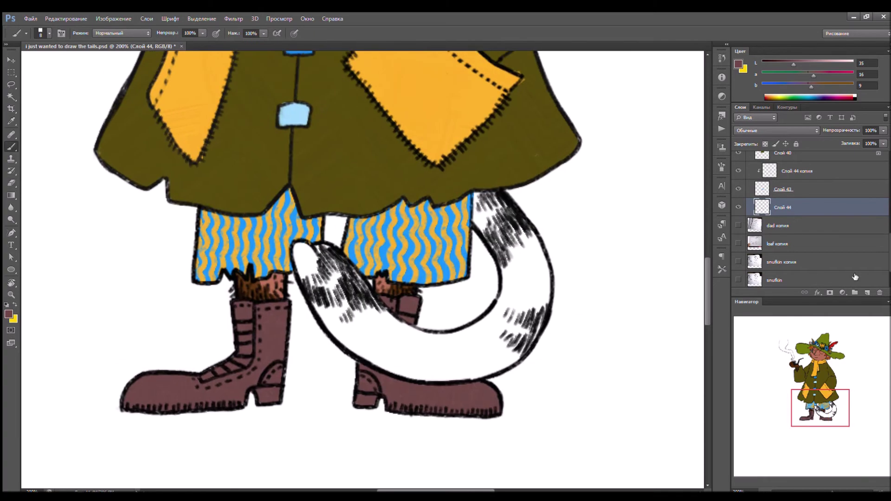
Fill the curled tail with a warm off-white on a new layer beneath the boots and trousers
mouse_move(485, 232)
mouse_down()
mouse_move(475, 222)
mouse_move(534, 302)
mouse_move(515, 327)
mouse_up()
key(r)
drag(580, 302, 613, 314)
key(b)
mouse_move(520, 204)
mouse_down()
mouse_move(436, 287)
mouse_move(380, 213)
mouse_move(371, 283)
mouse_up()
key(r)
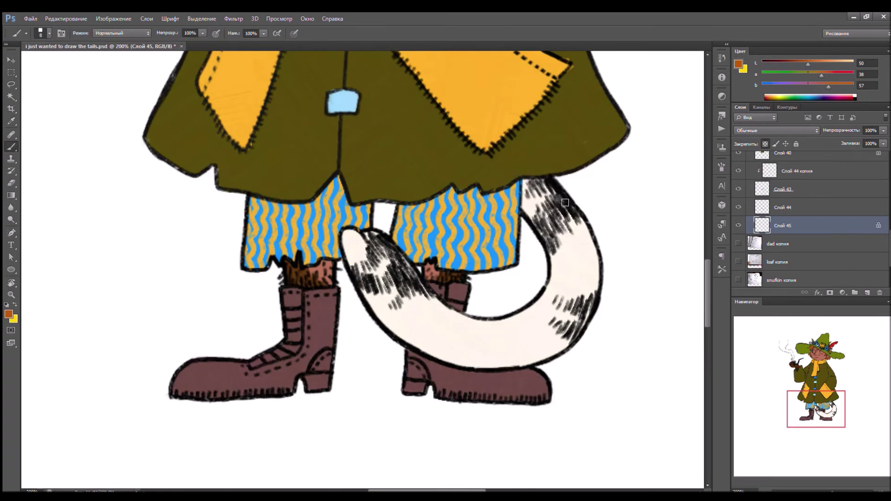
Paint calico patches on the tail in orange L 50, a 38, b 57 and brown L 36, a 14, b 23
mouse_move(564, 202)
mouse_down()
mouse_move(571, 232)
mouse_move(543, 320)
mouse_move(506, 348)
mouse_move(379, 264)
mouse_move(362, 283)
mouse_move(432, 343)
mouse_up()
alt+click(539, 205)
drag(557, 251, 567, 230)
key(ctrl+z)
mouse_move(524, 184)
mouse_down()
mouse_move(585, 241)
mouse_move(570, 283)
mouse_up()
alt+click(557, 306)
alt+click(571, 278)
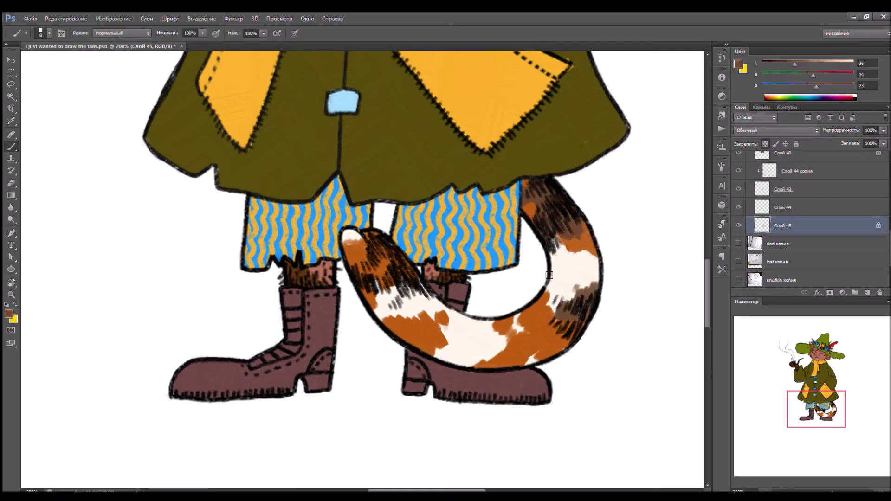
drag(506, 367, 499, 332)
mouse_move(348, 250)
mouse_down()
mouse_move(409, 279)
mouse_move(427, 311)
mouse_move(443, 302)
mouse_up()
Add darker reddish-brown L 24, a 34, b 55 mottling to the tail's patches and save the drawing
key(z)
mouse_move(443, 301)
mouse_down()
mouse_move(379, 268)
mouse_move(403, 294)
mouse_up()
key(b)
alt+click(400, 358)
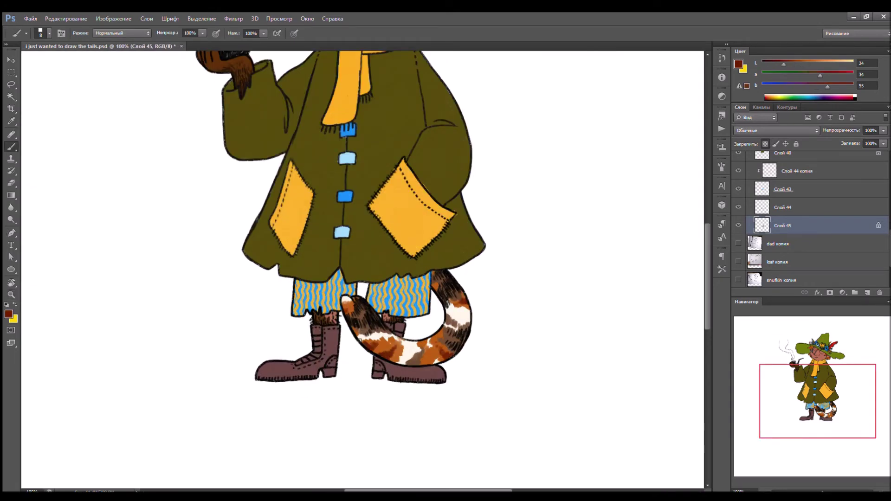
drag(388, 386, 405, 412)
alt+click(464, 340)
key(ctrl+s)
Fill the pipe smoke with magenta L 40, a 96, b 22 on a new layer below the line art
drag(837, 409, 831, 367)
key(ctrl+plus)
drag(364, 364, 371, 333)
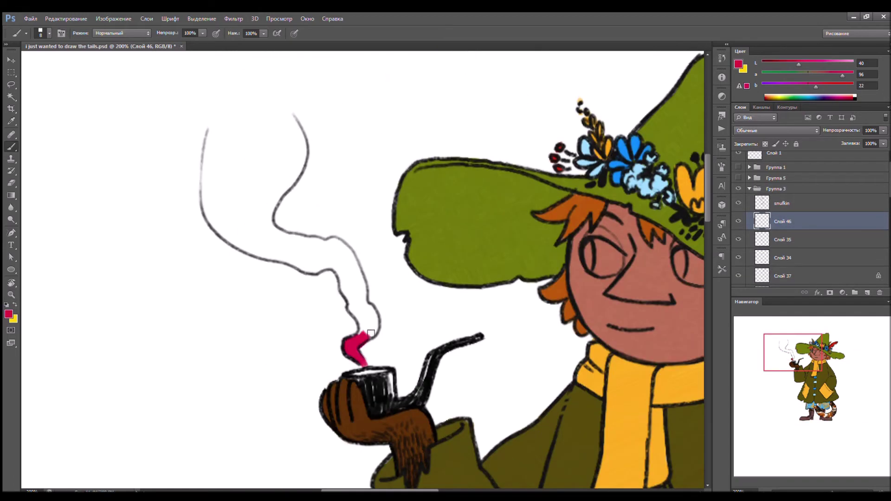
mouse_move(384, 374)
mouse_down()
mouse_move(367, 300)
mouse_move(328, 255)
mouse_move(318, 258)
mouse_move(211, 134)
mouse_move(270, 218)
mouse_move(297, 158)
mouse_move(270, 126)
mouse_up()
drag(204, 112, 246, 279)
drag(246, 278, 235, 176)
drag(246, 297, 332, 248)
mouse_move(297, 278)
mouse_down()
mouse_move(308, 213)
mouse_move(371, 61)
mouse_up()
Extend the magenta smoke up to the canvas edge and clean up the gaps along its outline
scroll(308, 213, up, 2)
mouse_move(242, 251)
mouse_down()
mouse_move(232, 211)
mouse_move(297, 116)
mouse_move(289, 288)
mouse_move(305, 97)
mouse_up()
key(e)
key(ctrl+0)
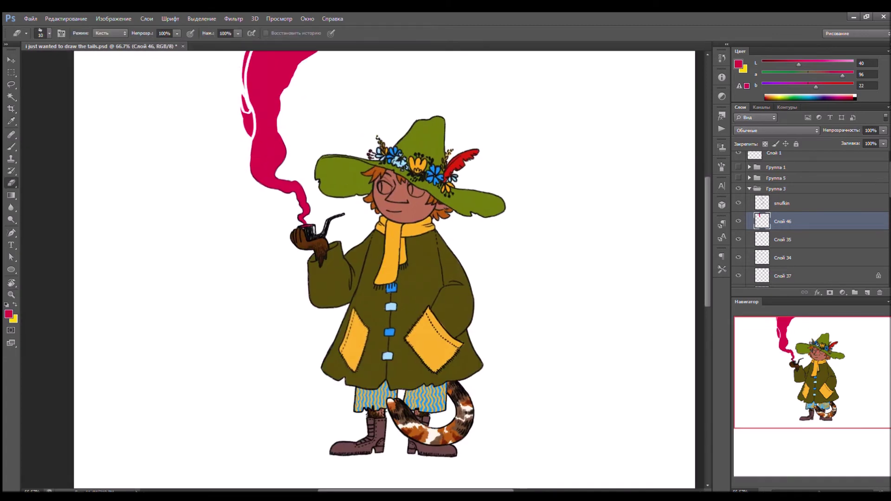
drag(245, 53, 247, 135)
key(b)
key(ctrl+plus)
Touch up the unfilled edges of the face and the coat with their own sampled colours
key(alt+bracketright)
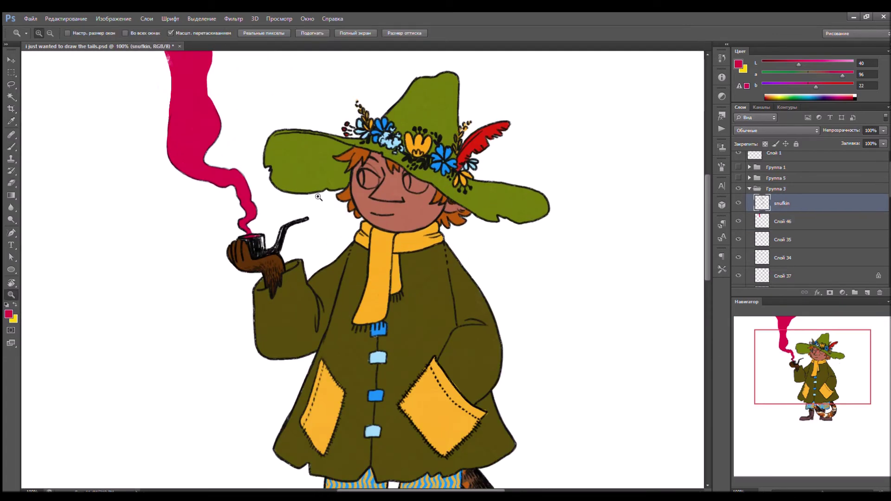
key(ctrl+plus)
key(e)
key(i)
click(325, 237)
ctrl+click(325, 237)
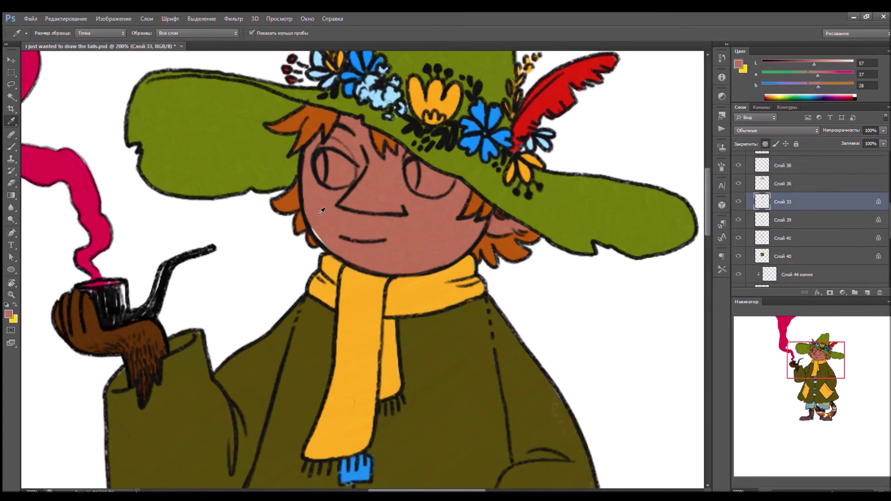
drag(543, 397, 521, 326)
click(521, 326)
ctrl+click(521, 327)
key(b)
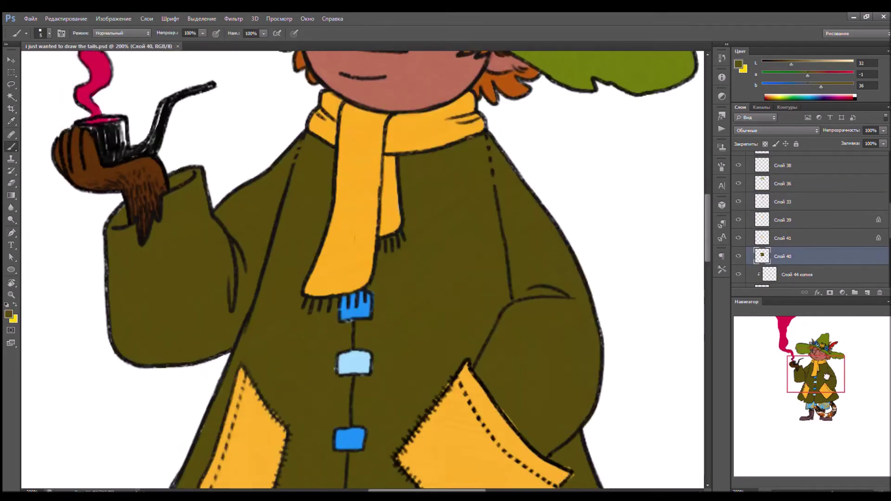
Recolour the pipe smoke pale pink and the coat blue-violet
key(z)
key(ctrl+0)
click(782, 229)
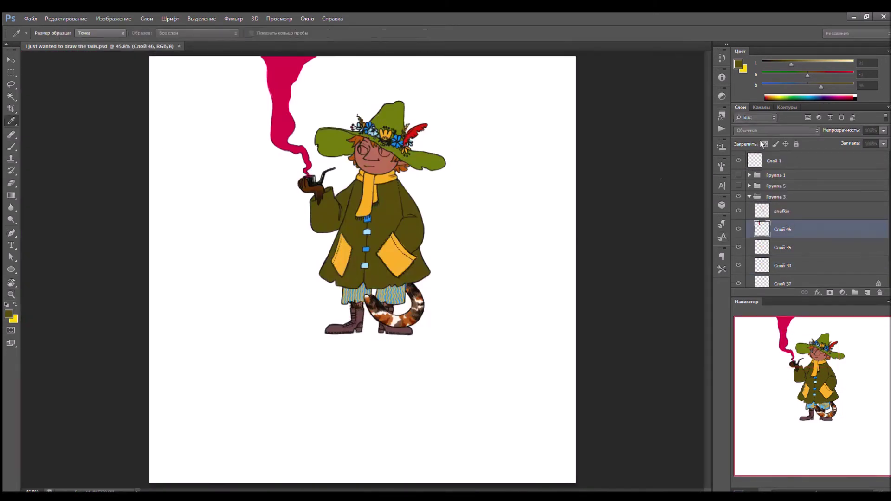
click(306, 110)
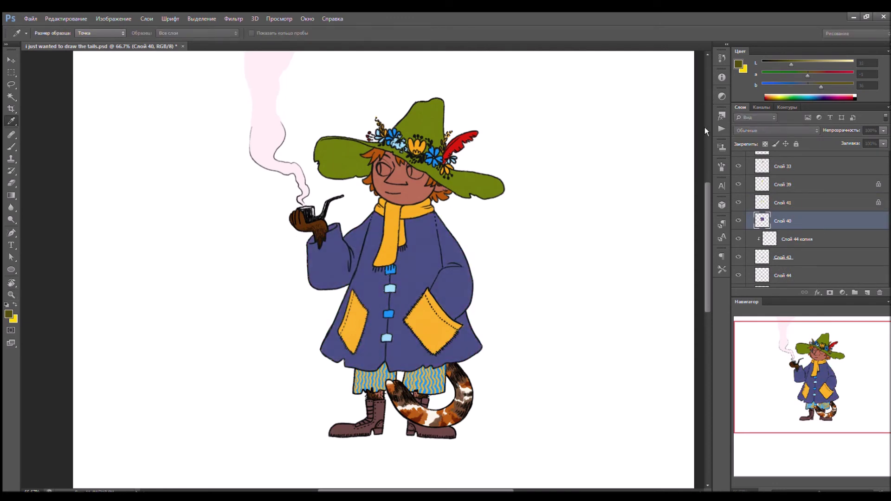
Recolour the trousers with the hat's green L 48, a -13, b 50 and the wavy stripes with a darker green
key(z)
scroll(789, 218, down, 2)
click(789, 206)
click(738, 188)
click(738, 188)
click(784, 188)
key(b)
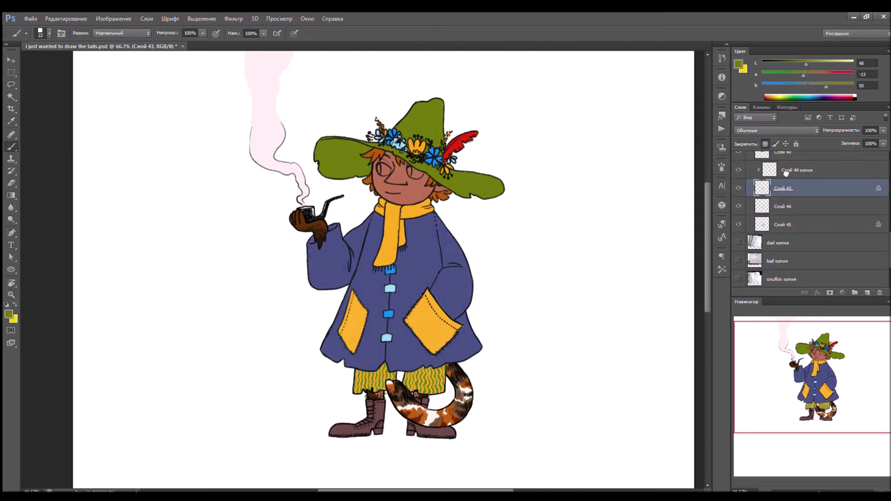
click(789, 170)
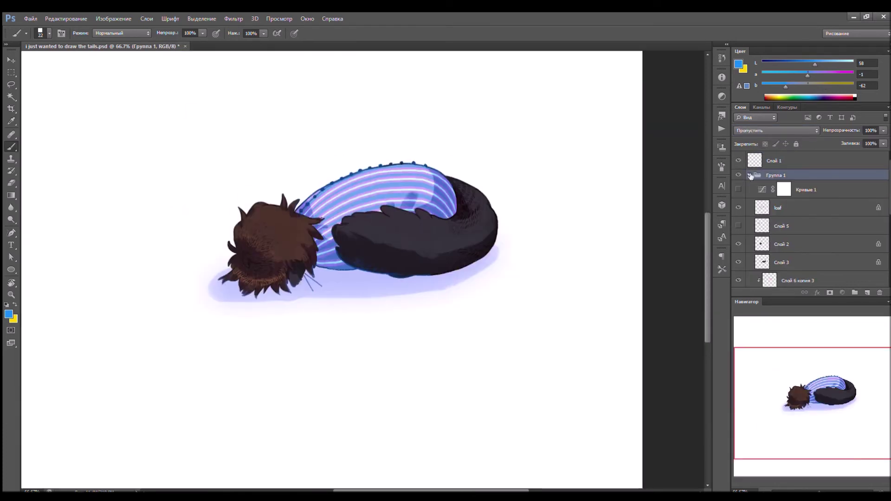
Try the caption "u know when cats loaf," in a bold font above the sleeping striped character
click(750, 176)
key(t)
click(156, 139)
text(u know when cats loaf,)
key(ctrl+a)
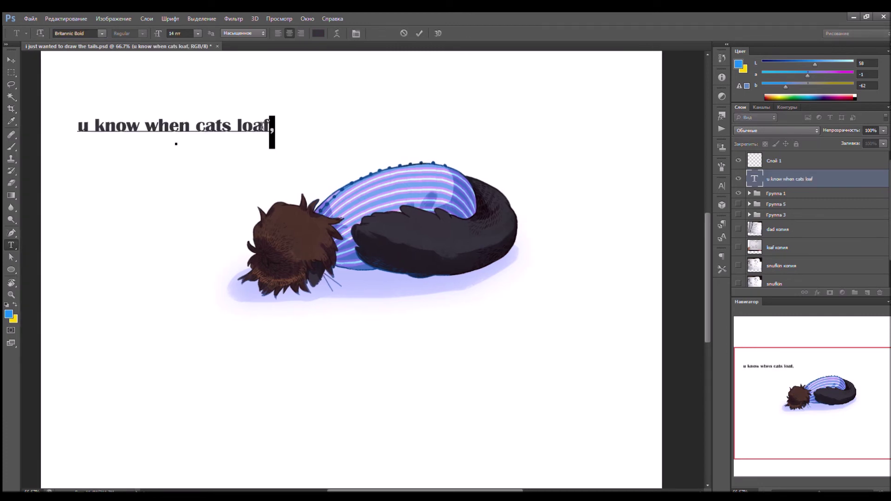
key(Down)
key(ctrl+Return)
key(v)
drag(379, 197, 581, 188)
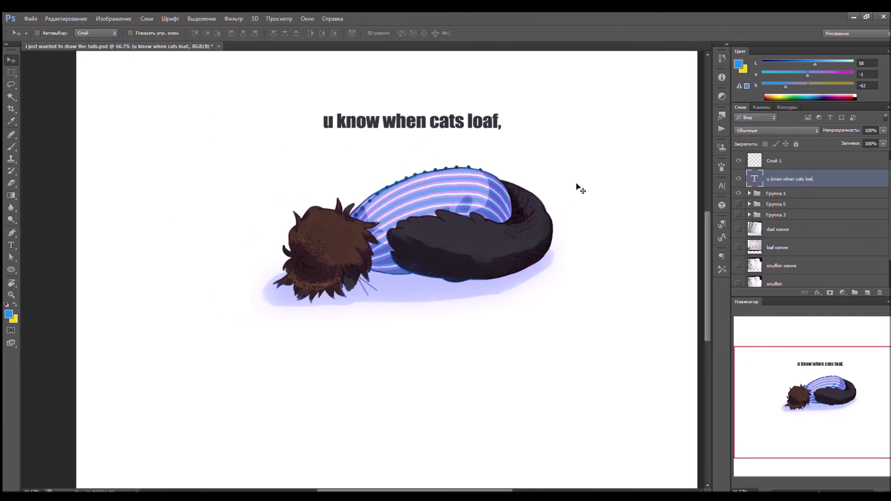
Return to the third character alone and shade the hand's fur with dark brown L 19, a 16, b 20
click(749, 214)
click(779, 205)
alt+click(739, 171)
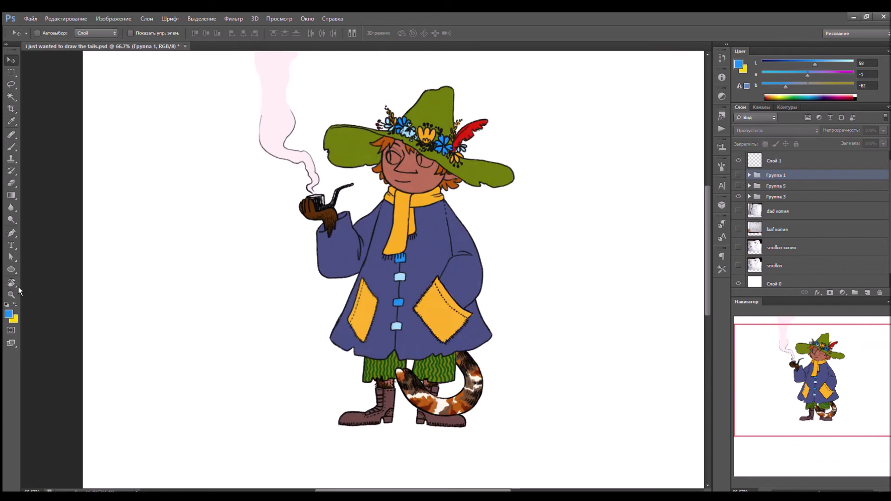
key(z)
key(ctrl+plus)
click(783, 222)
key(b)
alt+click(264, 272)
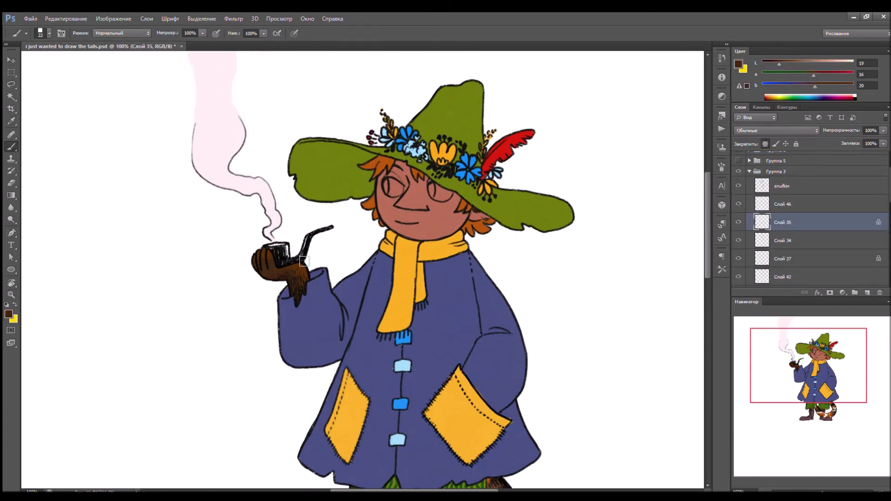
Shade the hair under the hat with dark red L 29, a 40, b 39
scroll(592, 368, down, 5)
scroll(593, 368, up, 4)
ctrl+click(456, 159)
alt+click(456, 160)
alt+click(384, 133)
key(bracketleft)
key(bracketleft)
key(bracketleft)
Recolour the hat's feather salmon and paint brown markings on it with L 43, a 34, b 33 and L 37, a 31, b 58
click(783, 227)
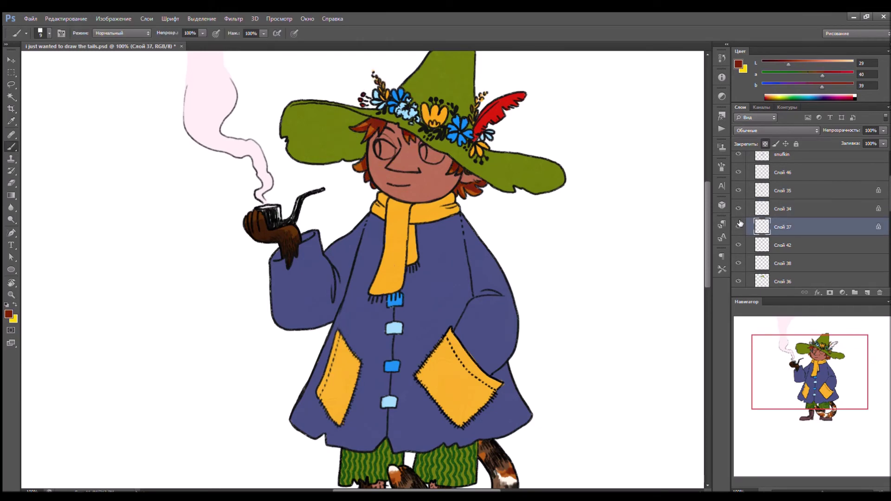
scroll(390, 349, up, 1)
drag(824, 64, 803, 65)
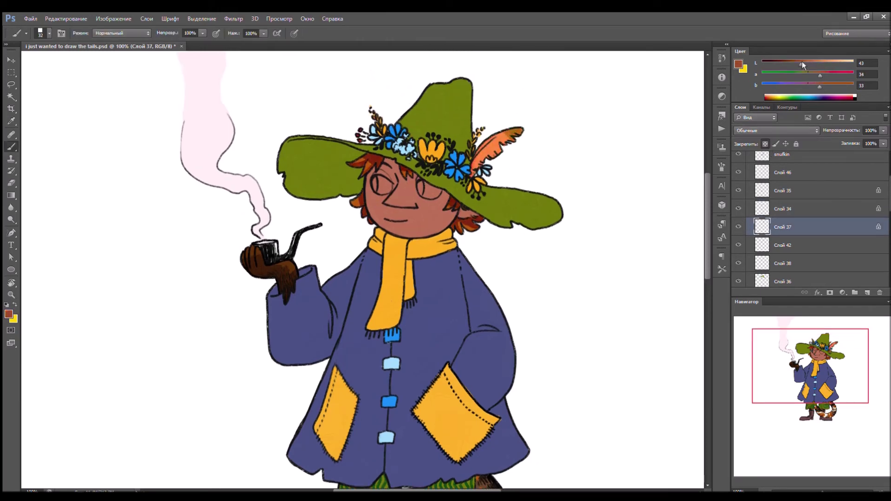
alt+click(481, 155)
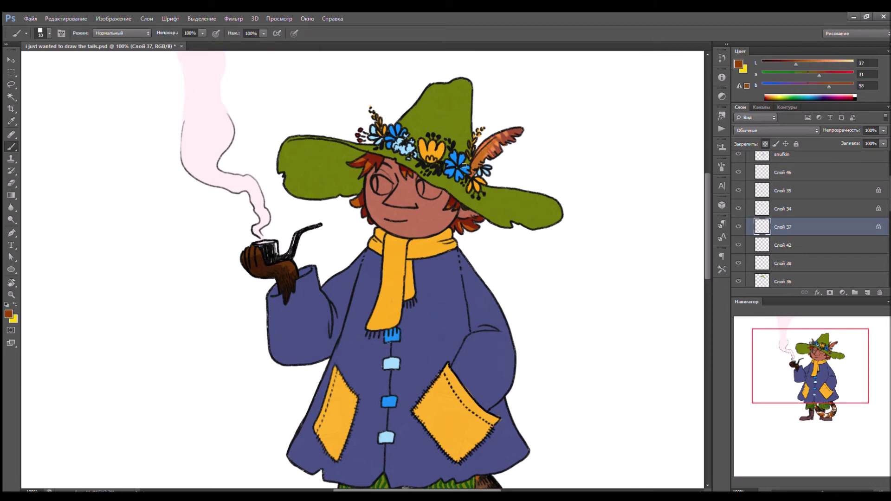
Shade the hat's blue flowers with L 30, a 2, b -114 and the light blue ones with L 68, a -5, b -30
alt+click(451, 160)
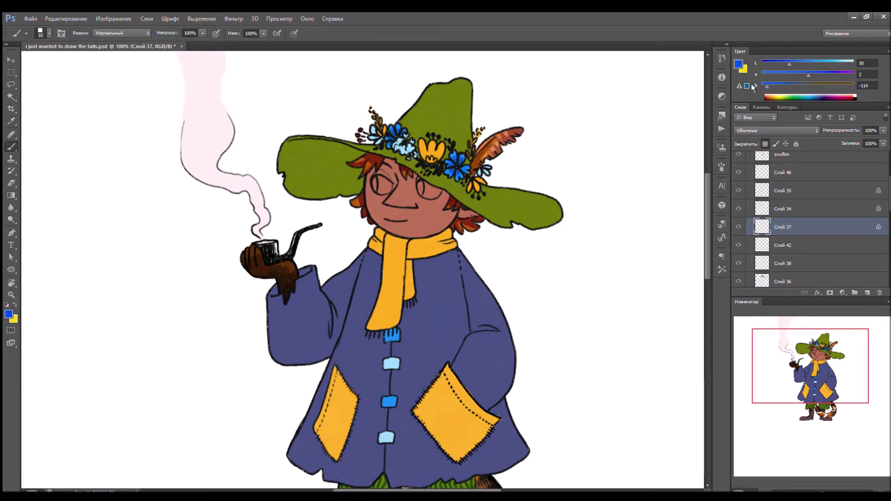
key(alt+bracketleft)
drag(402, 145, 410, 150)
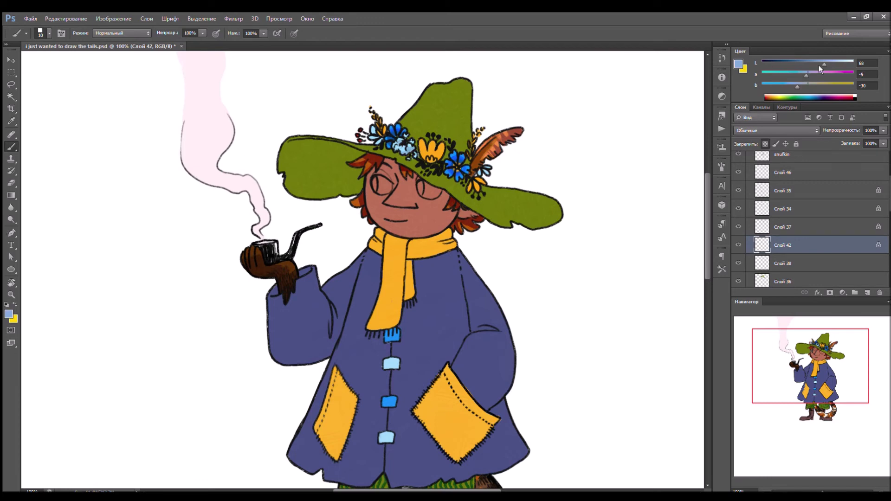
Shade the orange flowers on the hat with L 63, a 52, b 77 and L 54, a 49, b 71
key(alt+bracketleft)
alt+click(426, 160)
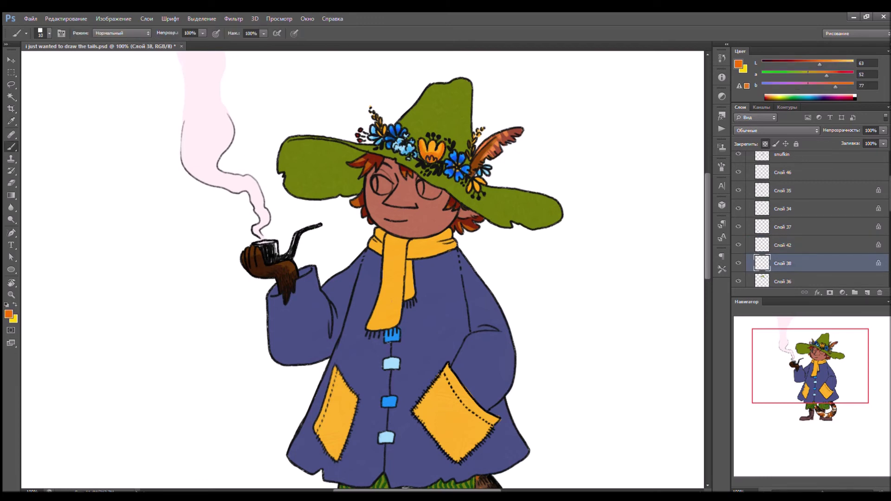
alt+click(432, 166)
click(820, 66)
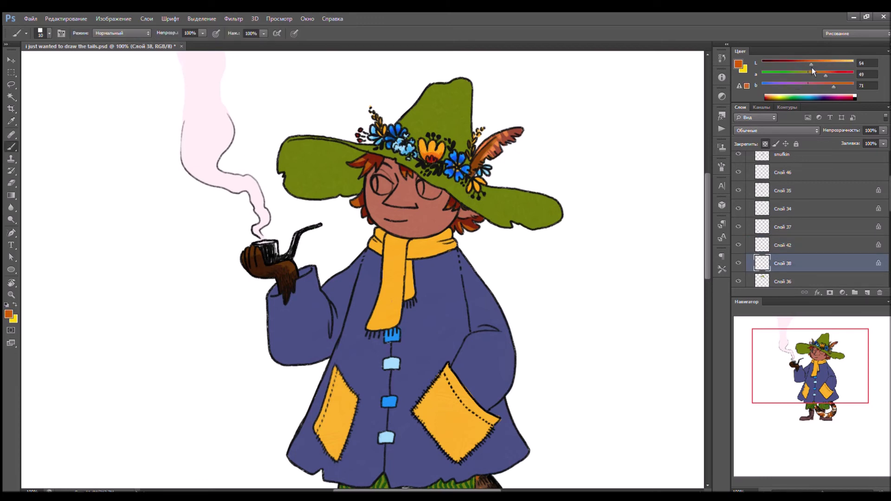
Shade the brim's underside and the crown with dark green L 34, a -24, b 31, blending the hat at 7% opacity
key(alt+bracketleft)
alt+click(325, 167)
mouse_move(297, 186)
mouse_down()
mouse_move(312, 153)
mouse_move(364, 173)
mouse_move(288, 188)
mouse_up()
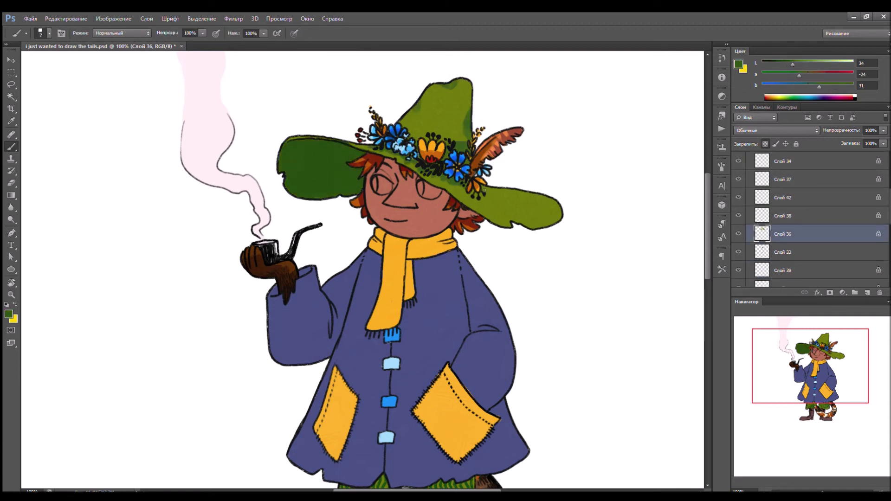
alt+click(411, 148)
alt+click(524, 199)
drag(524, 199, 475, 155)
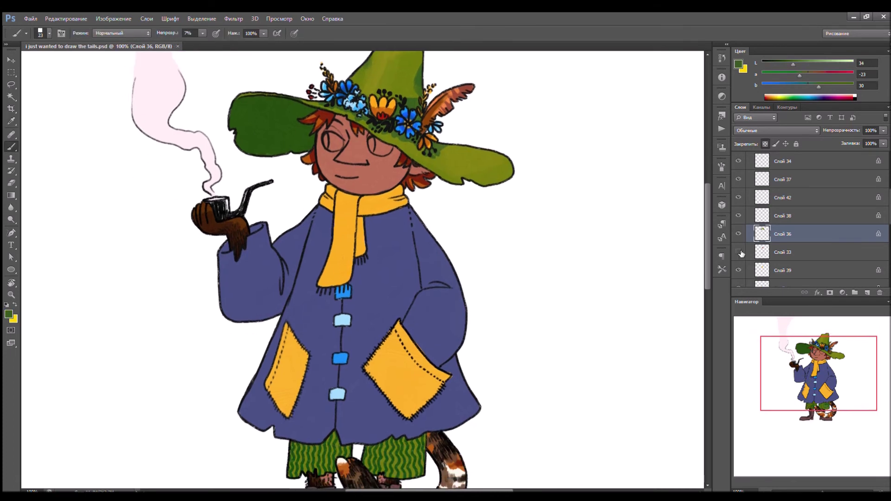
Paint the hat's shadow across the upper face, then tint the mouth and the shadow crimson L 36, a 41, b 26
click(741, 253)
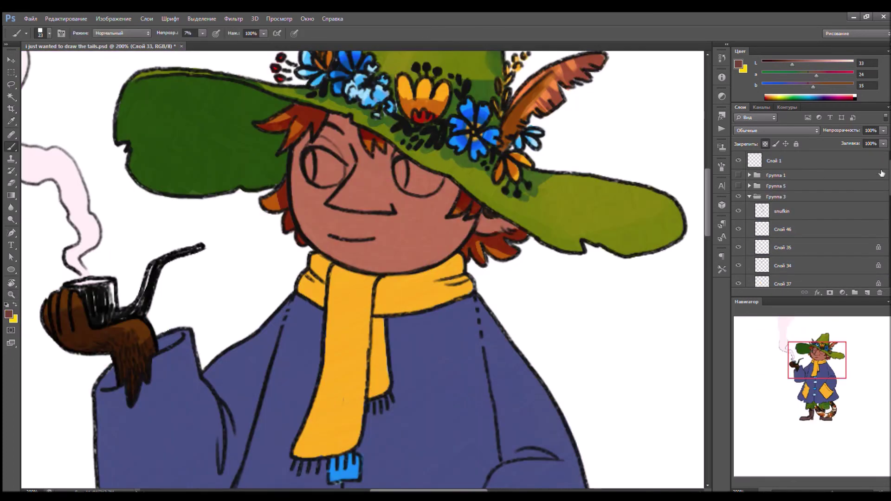
mouse_move(306, 160)
mouse_down()
mouse_move(383, 188)
mouse_move(353, 195)
mouse_move(371, 220)
mouse_move(304, 191)
mouse_up()
key(bracketleft)
key(bracketleft)
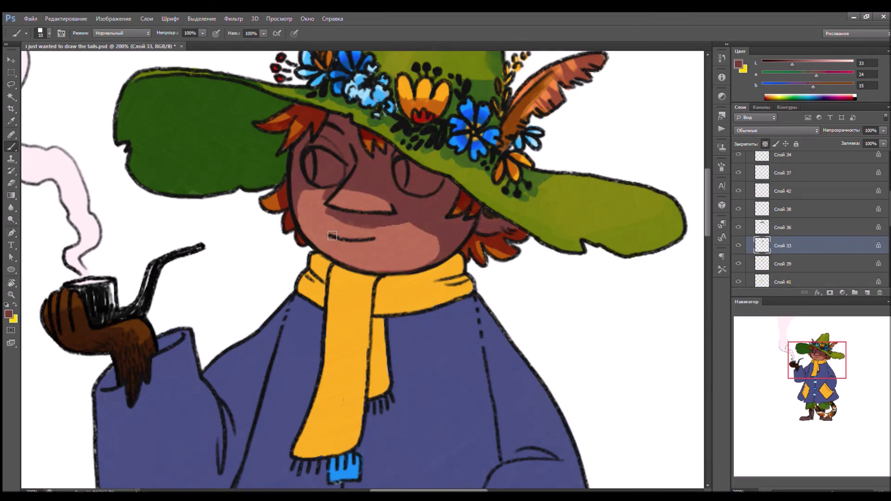
drag(349, 238, 329, 234)
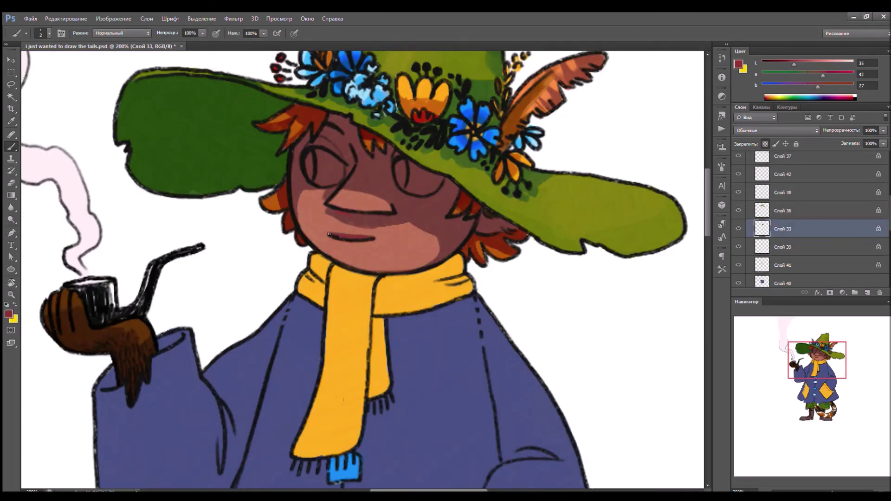
alt+click(329, 220)
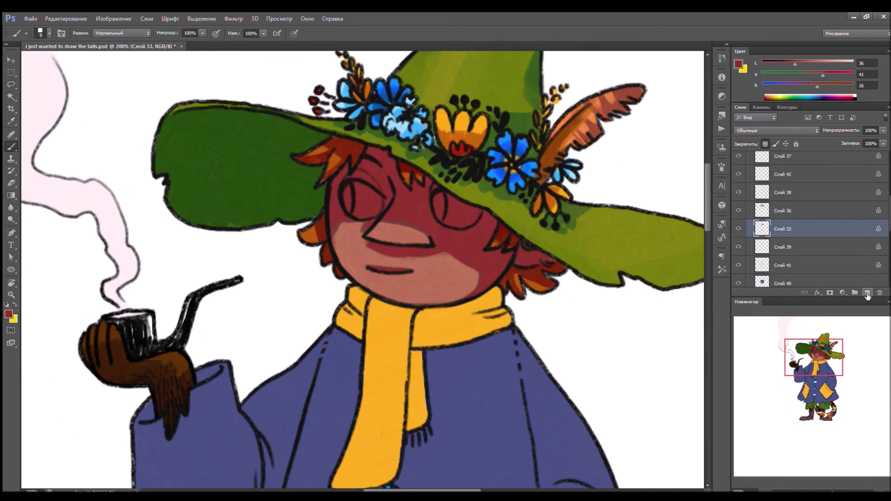
Paint the pupils dark L 4, a 30, b 39 on a new layer and the eye whites pale lilac L 73, a 4, b -12
drag(438, 195, 440, 218)
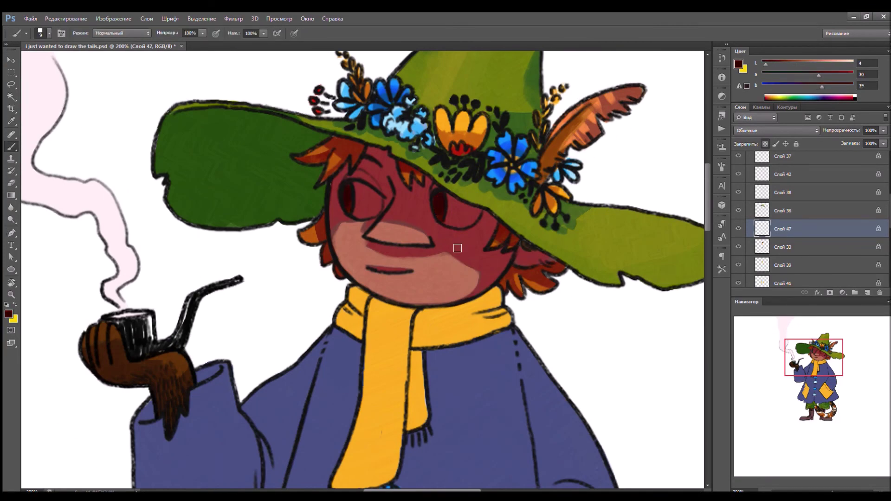
click(783, 247)
click(828, 70)
drag(455, 218, 452, 198)
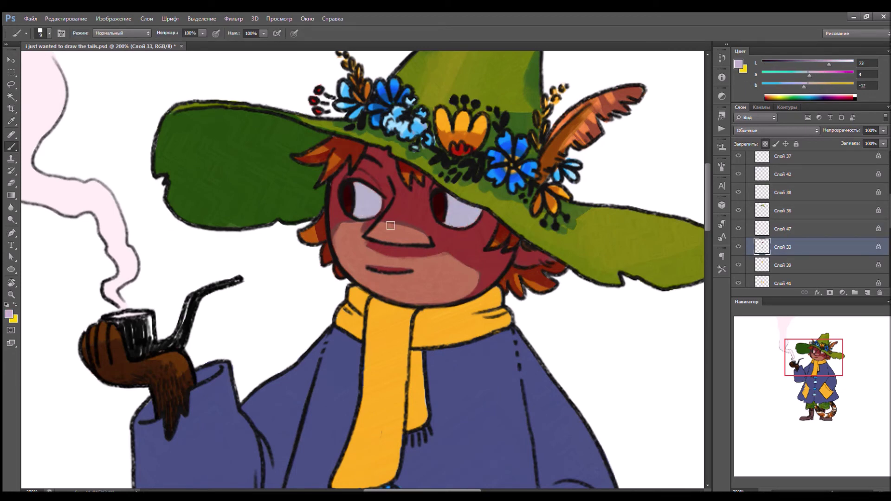
Shade the scarf's neck folds and its rear hanging end with a darker orange
scroll(789, 218, down, 3)
click(782, 206)
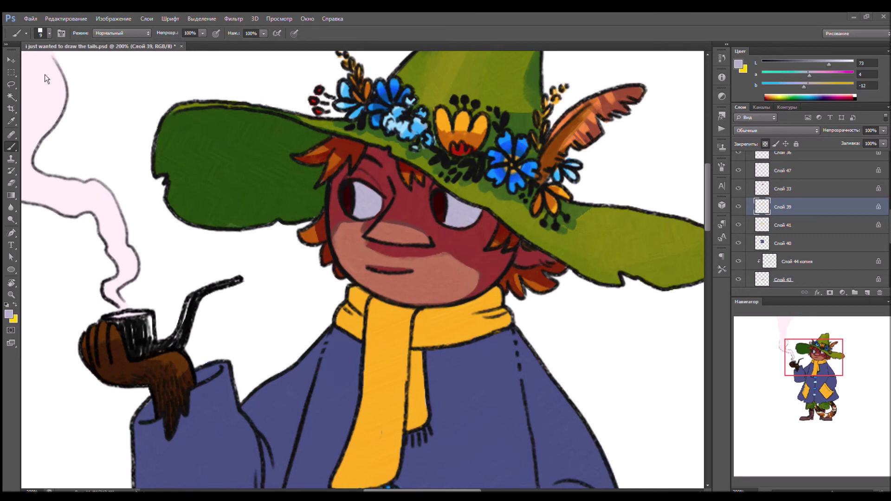
alt+click(409, 394)
drag(460, 396, 492, 368)
key(bracketright)
key(bracketright)
key(bracketright)
key(bracketright)
Shade the scarf's front end, blending it at 49% opacity with orange L 78, a 21, b 77
mouse_move(384, 273)
mouse_down()
mouse_move(453, 325)
mouse_move(394, 413)
mouse_move(492, 278)
mouse_move(404, 390)
mouse_up()
key(4)
key(9)
alt+click(384, 270)
mouse_move(403, 329)
mouse_down()
mouse_move(411, 430)
mouse_move(413, 347)
mouse_up()
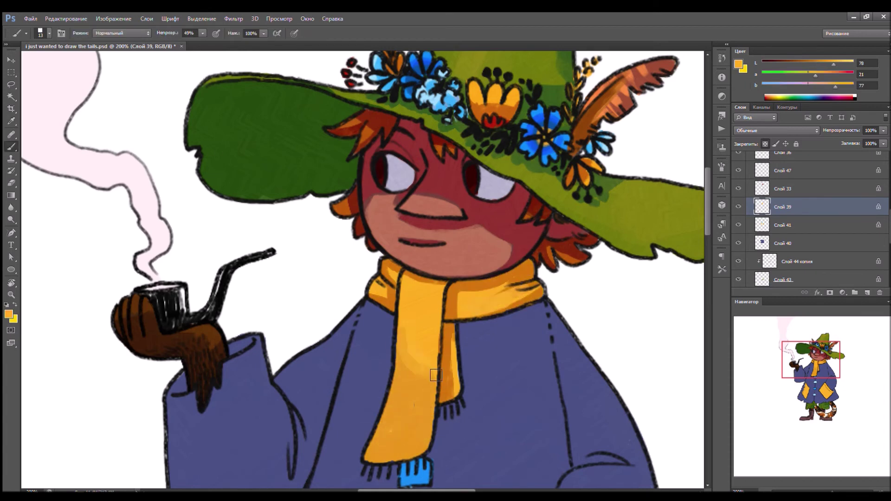
Glaze the shaded scarf at very low opacity, using bright cyan L 64, a -94, b -87
key(ctrl+minus)
key(1)
key(1)
click(778, 84)
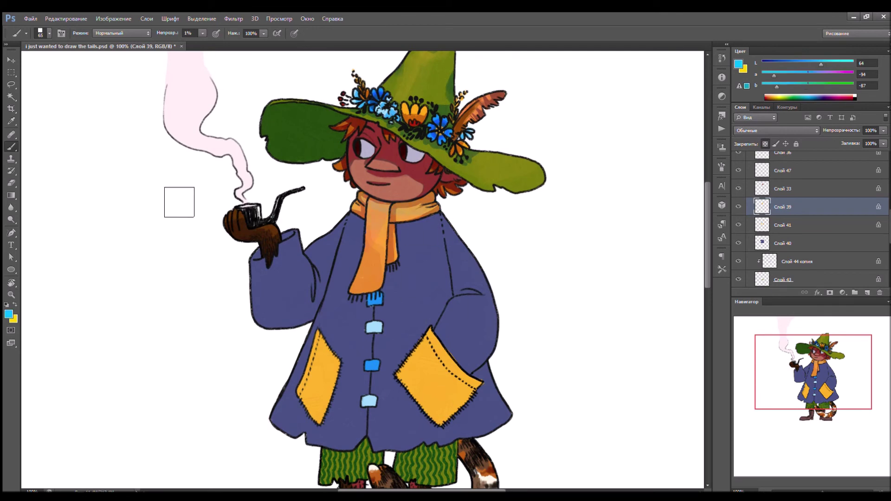
Shade the coat buttons with dark blue L 18, a -26, b -63 and both pockets with darker orange at 61% opacity
click(785, 225)
alt+click(369, 318)
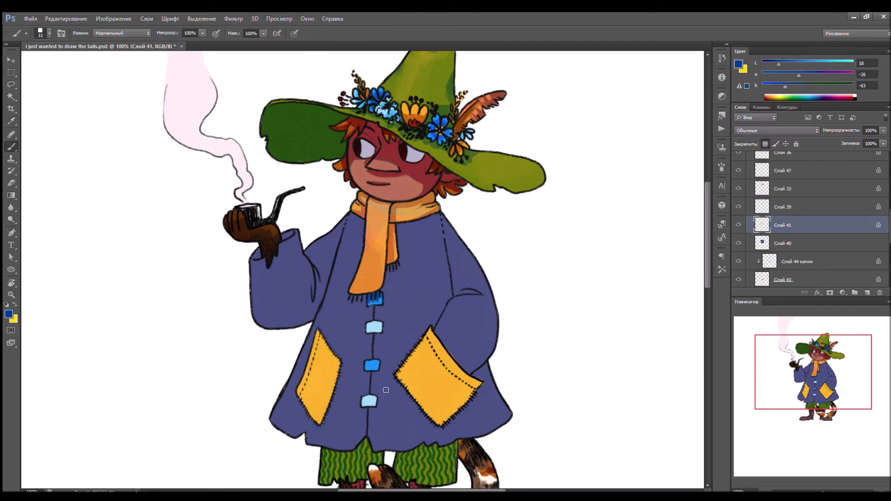
key(6)
key(1)
alt+click(510, 312)
mouse_move(428, 432)
mouse_down()
mouse_move(450, 404)
mouse_move(418, 382)
mouse_up()
drag(439, 343, 445, 376)
mouse_move(301, 380)
mouse_down()
mouse_move(312, 420)
mouse_move(335, 367)
mouse_up()
alt+click(328, 367)
Paint darker blue shadows at full opacity on the coat below the scarf's neck wrap and beside its hanging ends
click(785, 243)
alt+click(408, 288)
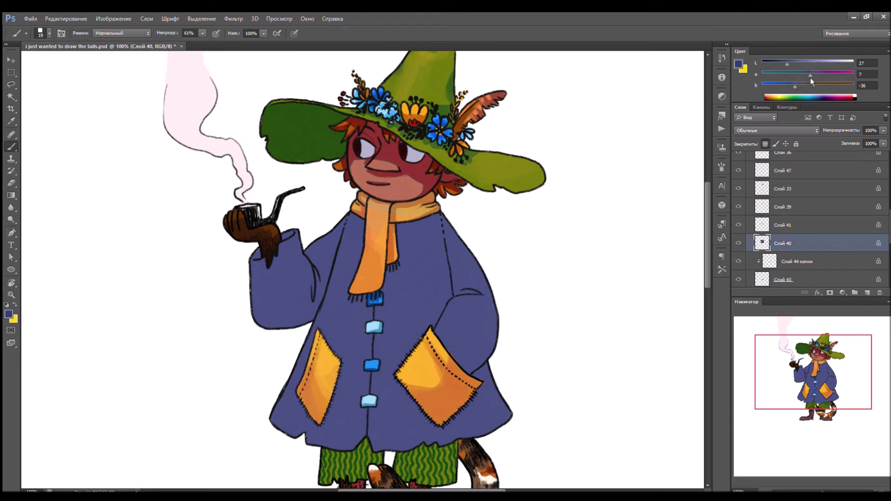
key(0)
mouse_move(343, 220)
mouse_down()
mouse_move(371, 230)
mouse_move(362, 246)
mouse_up()
mouse_move(399, 225)
mouse_down()
mouse_move(420, 239)
mouse_move(452, 232)
mouse_up()
alt+click(399, 260)
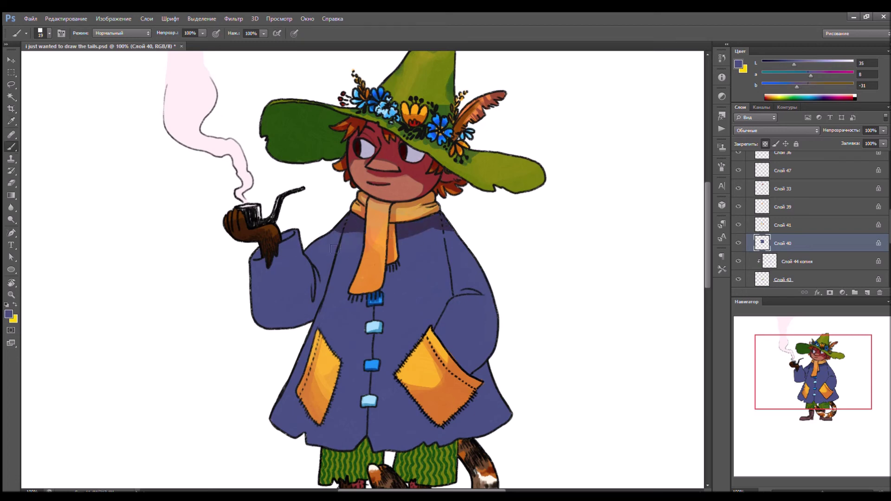
key([)
mouse_move(394, 265)
mouse_down()
mouse_move(382, 293)
mouse_move(363, 305)
mouse_up()
drag(395, 268, 402, 270)
Shade the raised sleeve's folds, cuff and underside, and the coat just beneath it, with darker blue
drag(341, 227, 310, 287)
alt+click(322, 249)
mouse_move(330, 250)
mouse_down()
mouse_move(313, 288)
mouse_move(269, 316)
mouse_up()
key([)
drag(316, 293, 325, 330)
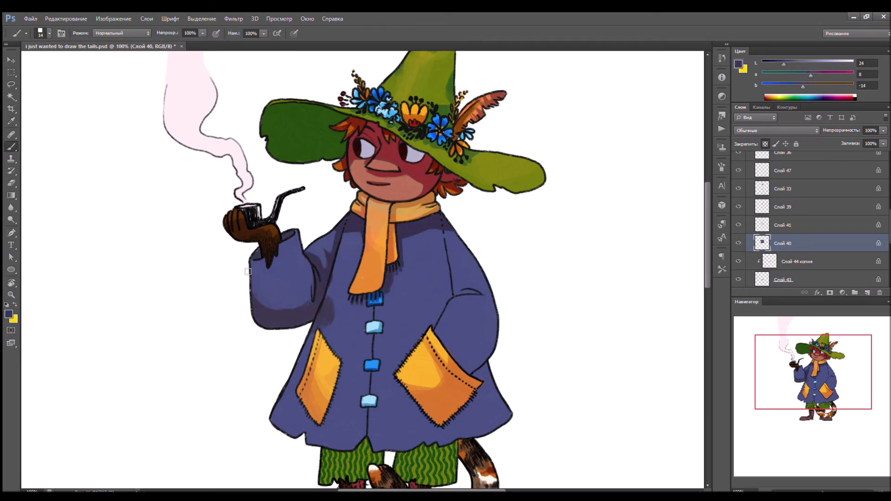
Shade the folds and lower edge of the sleeve whose hand is in the pocket
alt+click(456, 274)
drag(451, 248, 458, 283)
mouse_move(462, 290)
mouse_down()
mouse_move(480, 292)
mouse_move(491, 374)
mouse_up()
alt+click(473, 272)
alt+click(471, 268)
Shade the coat's lower skirt and hem with soft, translucent dark violet-blue
key(alt+])
key(e)
scroll(329, 362, down, 2)
key(alt+[)
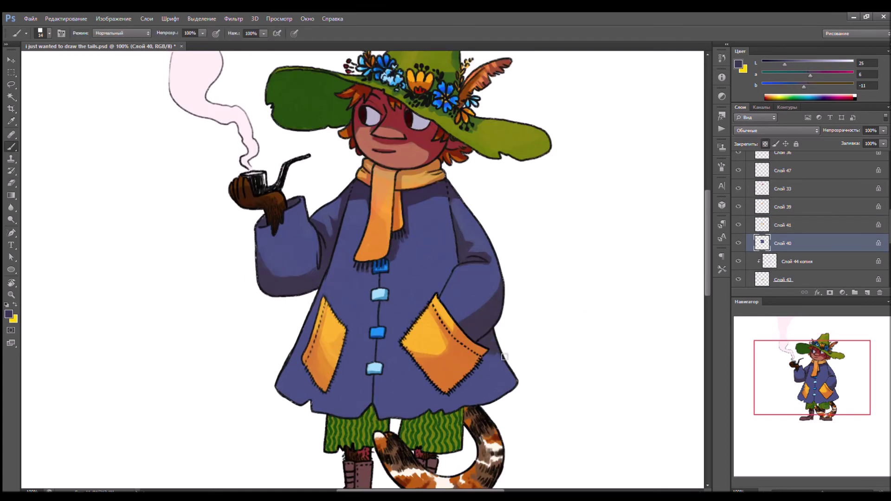
alt+click(374, 354)
key(b)
alt+click(369, 382)
drag(376, 390, 411, 403)
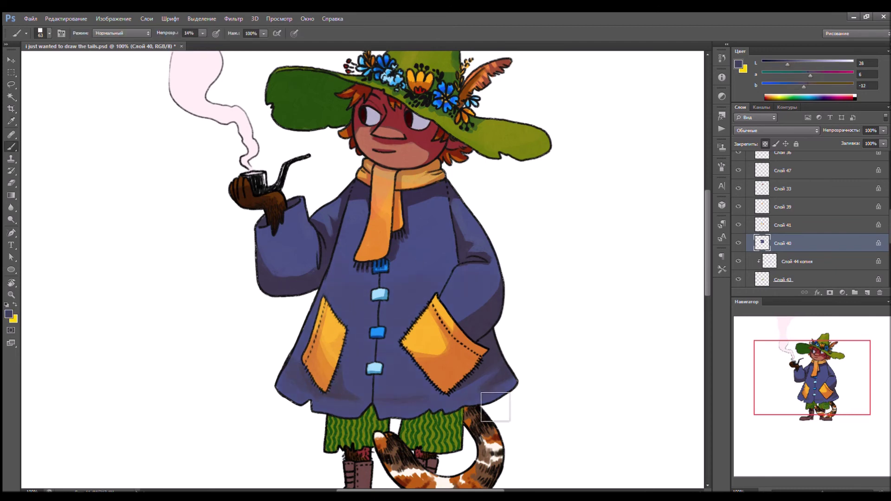
Paint narrow shadows beside the coat's buttons and along its front opening with a smaller brush
key(bracketleft)
key(bracketleft)
key(bracketleft)
key(bracketleft)
key(bracketleft)
key(bracketleft)
alt+click(389, 284)
drag(391, 291, 380, 326)
drag(377, 382, 378, 419)
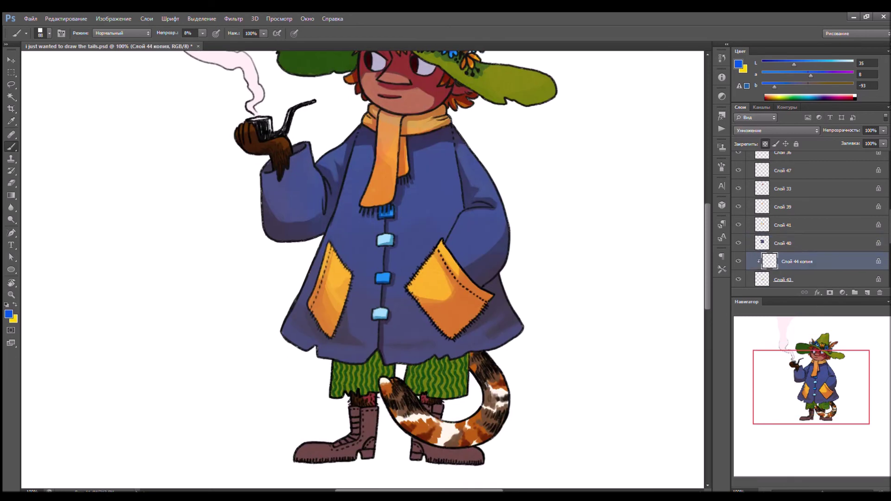
Tint the striped trousers with translucent blue and shade the boots with dark maroon L 19, a 21, b 5 and brown patches
key(0)
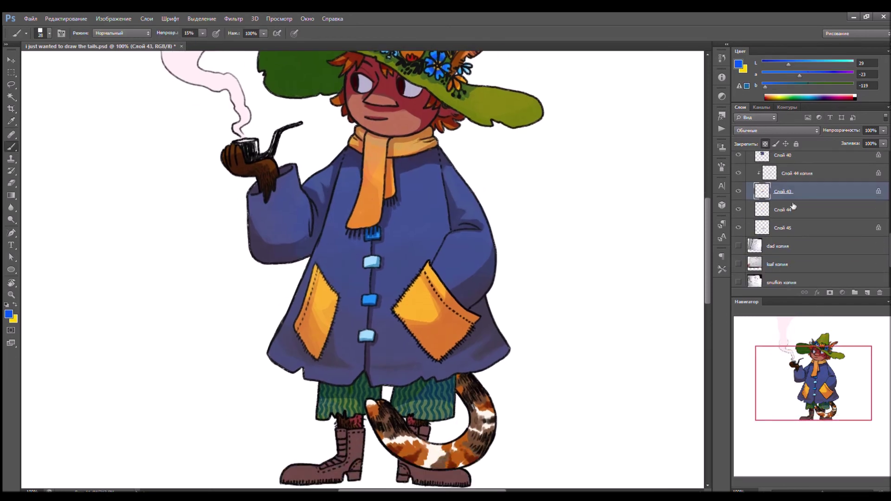
drag(789, 68, 784, 68)
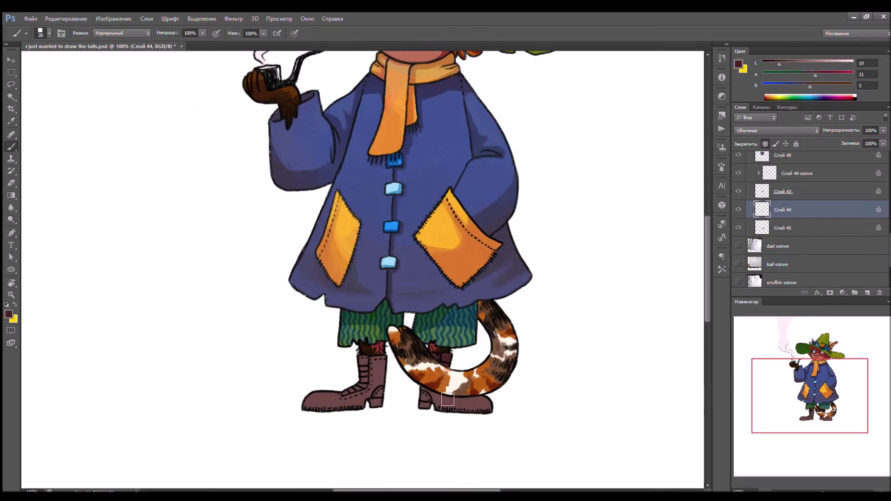
alt+click(352, 400)
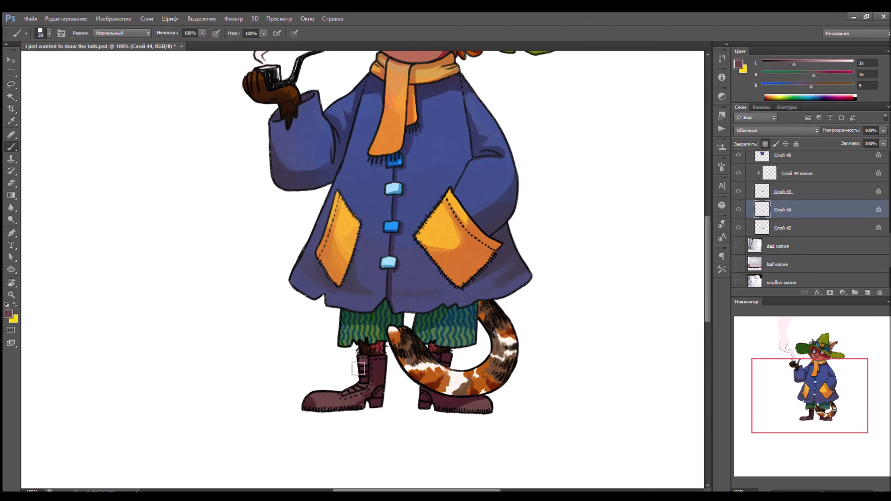
alt+click(338, 408)
alt+click(325, 402)
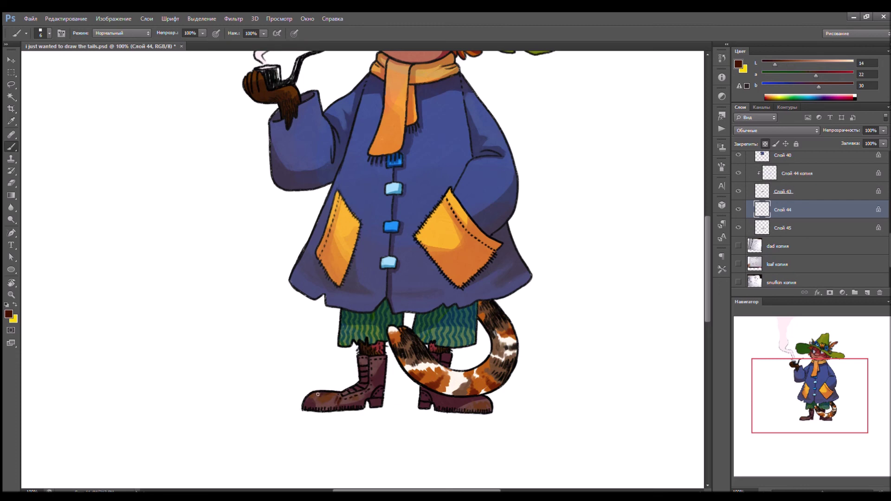
Shade the tail on a new clipped Multiply layer, erase the excess shadow, and save the file
click(780, 225)
key(ctrl+shift+alt+n)
key(ctrl+alt+g)
key(shift+alt+m)
mouse_move(497, 309)
mouse_down()
mouse_move(527, 346)
mouse_move(418, 385)
mouse_move(469, 390)
mouse_up()
key(e)
mouse_move(393, 331)
mouse_down()
mouse_move(427, 357)
mouse_move(497, 334)
mouse_up()
key(ctrl+s)
Recolour the line art of the hat and the leaves under its flowers with greens L 25, a -49, b 12 and L 34, a -79, b 30
scroll(357, 485, up, 5)
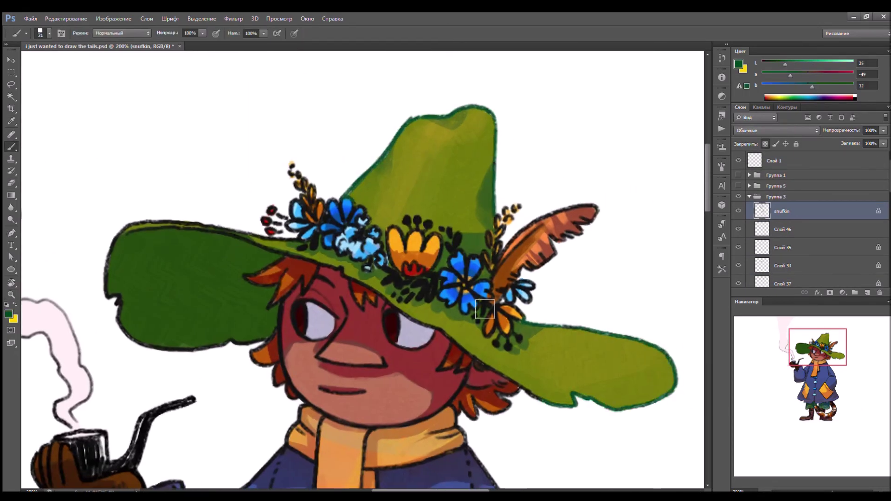
drag(383, 295, 419, 302)
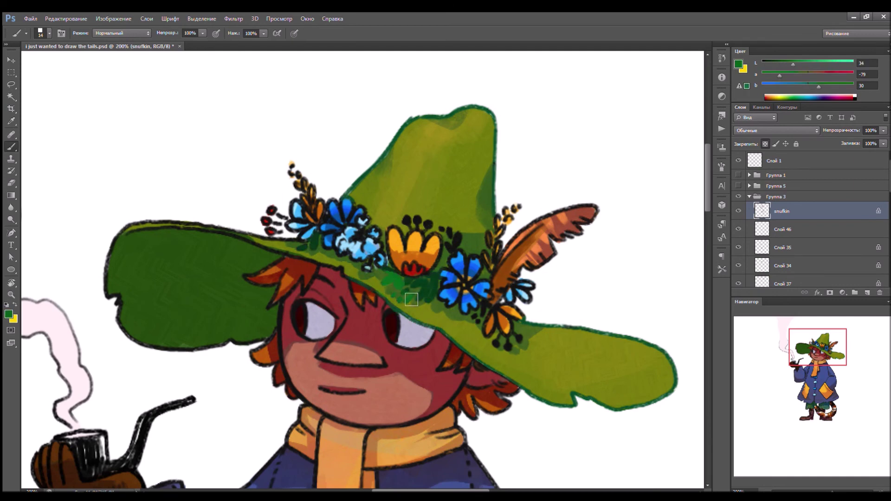
alt+click(279, 245)
drag(279, 245, 268, 309)
Recolour the berries, sprigs and orange flower outlines red-brown L 24, a 37, b 61, and the blue flower outlines dark blue
alt+click(408, 232)
mouse_move(409, 227)
mouse_down()
mouse_move(460, 259)
mouse_move(523, 272)
mouse_up()
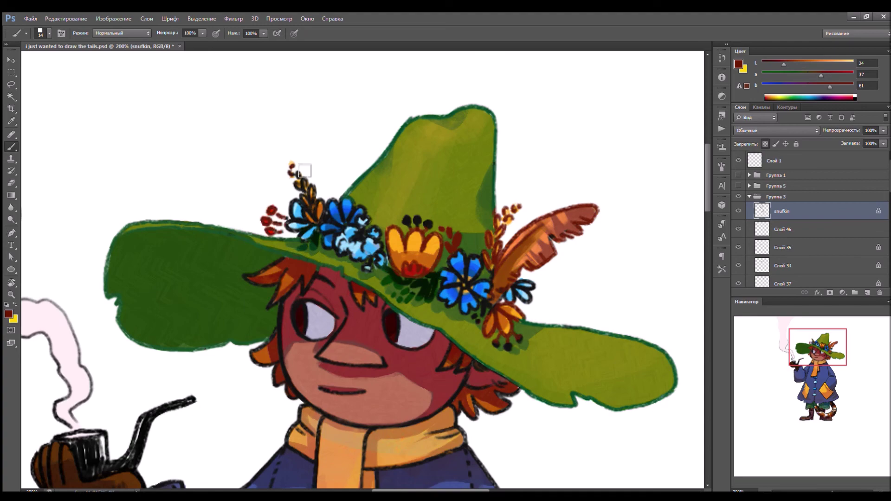
alt+click(366, 250)
mouse_move(367, 251)
mouse_down()
mouse_move(352, 223)
mouse_move(302, 225)
mouse_up()
drag(483, 268, 534, 170)
Recolour the face and hair lines dark red L 18, a 38, b 37 and the scarf's lines and fringe rusty brown
click(766, 98)
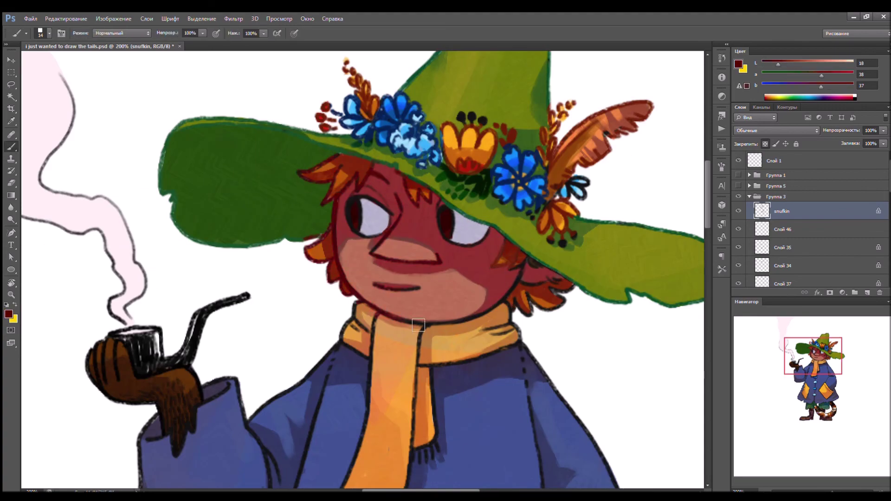
drag(363, 317, 357, 228)
alt+click(358, 228)
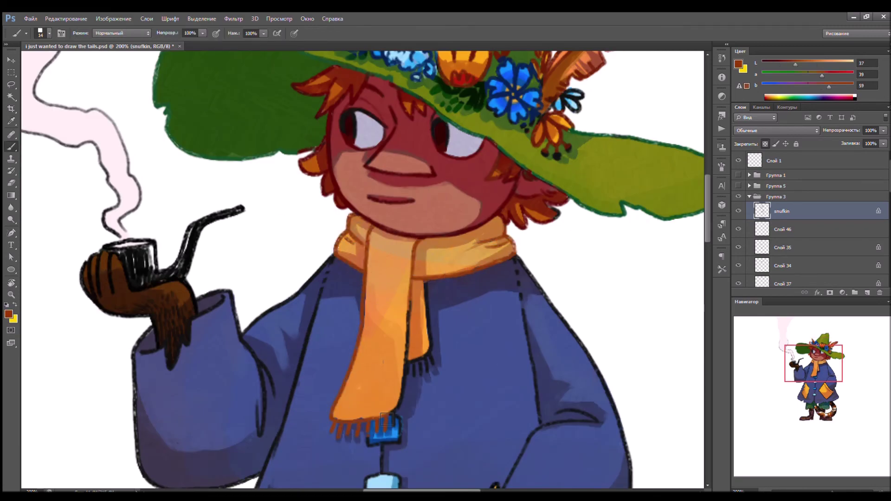
drag(386, 457, 431, 334)
Recolour the coat's outlines, seams and pocket stitching lines navy L 11, a 8, b -49
alt+click(430, 334)
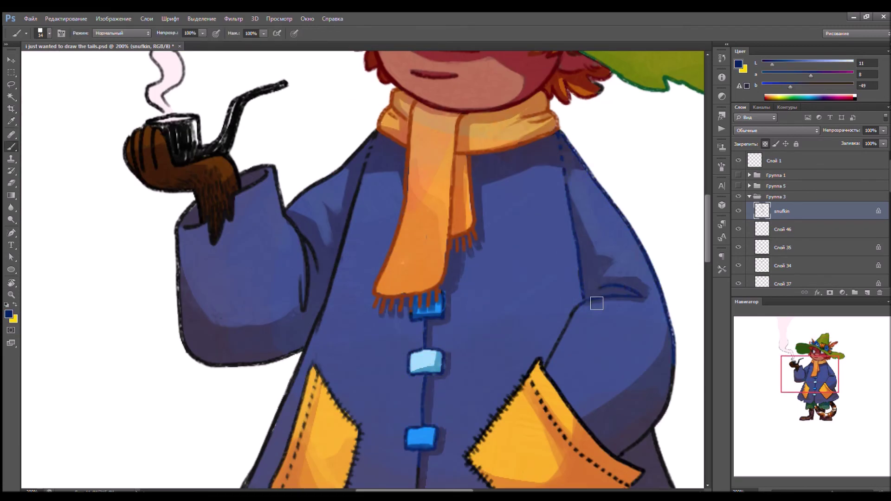
drag(616, 481, 616, 312)
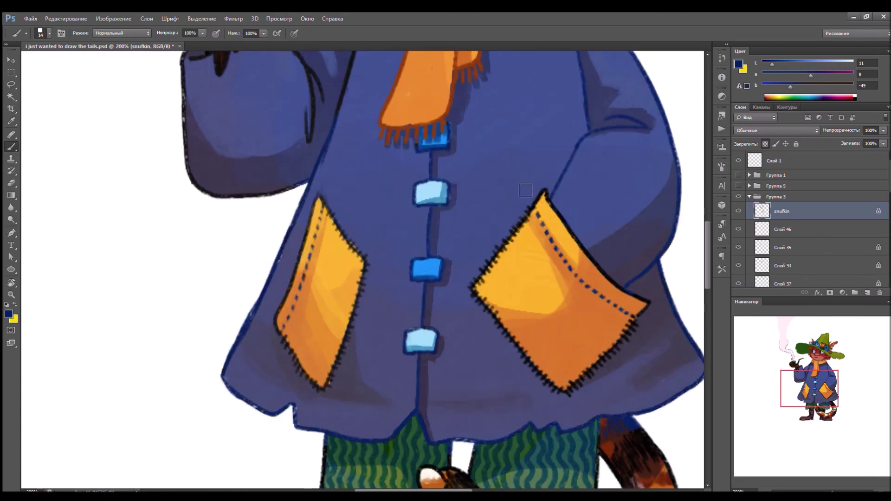
drag(395, 61, 532, 271)
alt+click(529, 184)
drag(327, 251, 365, 357)
Recolour the paw's lines dark brown L 5, a 14, b 20 and the tail's outline with maroon and pinkish tones
alt+click(365, 357)
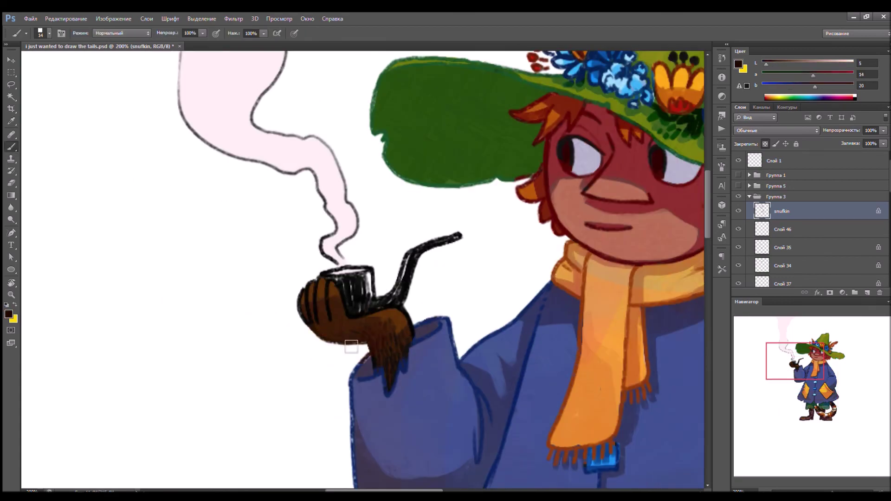
drag(320, 302, 691, 196)
alt+click(636, 232)
drag(641, 308, 590, 341)
alt+click(458, 265)
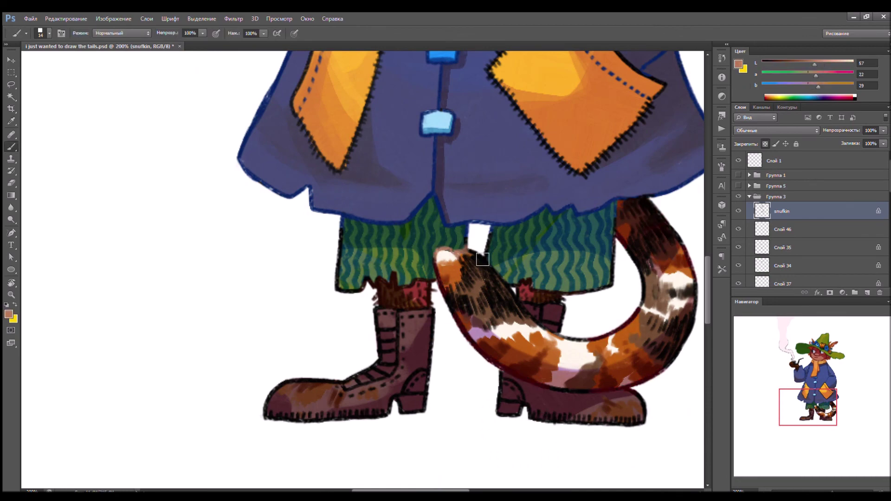
alt+click(540, 392)
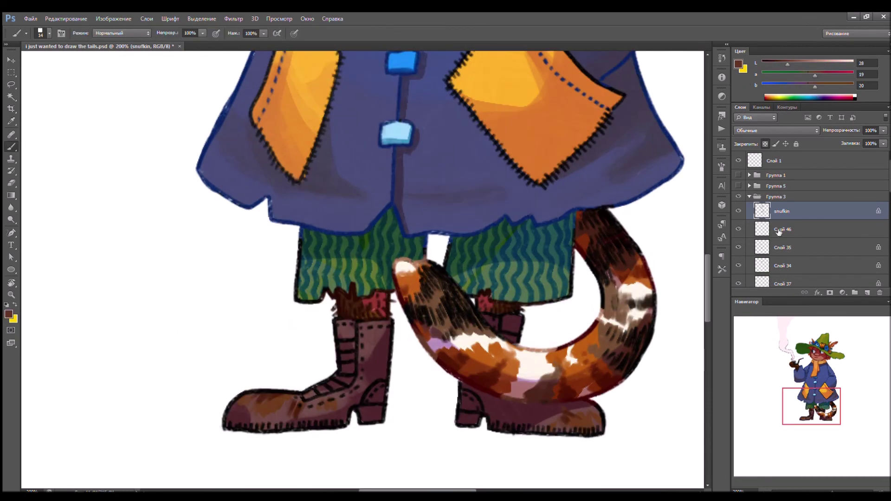
Recolour the line art of the pockets rust, the trousers dark green L 24, a -17, b 15 and the boots dark maroon L 7, a 20, b 5
drag(459, 195, 483, 458)
alt+click(641, 395)
alt+click(362, 242)
drag(806, 385, 813, 407)
alt+click(522, 294)
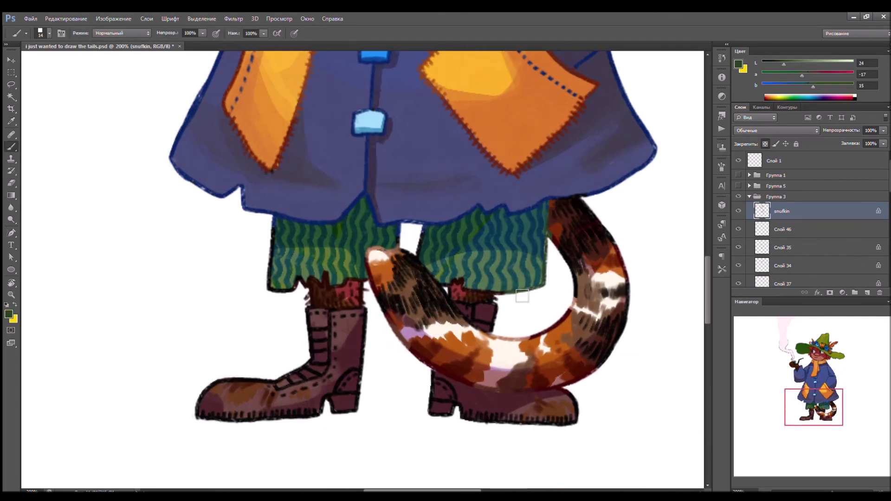
alt+click(241, 409)
Copy the scenery group beneath the third character's layers, flip it horizontally and position it behind the figure
key(z)
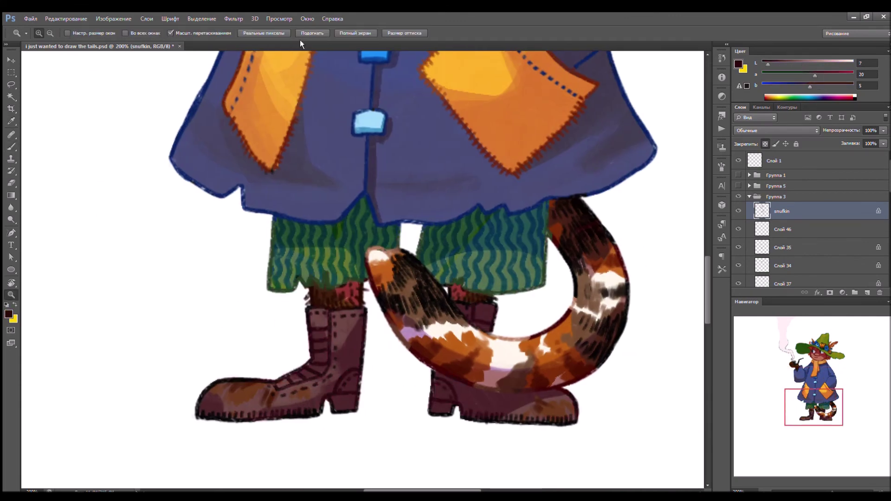
key(ctrl+minus)
key(ctrl+minus)
click(780, 230)
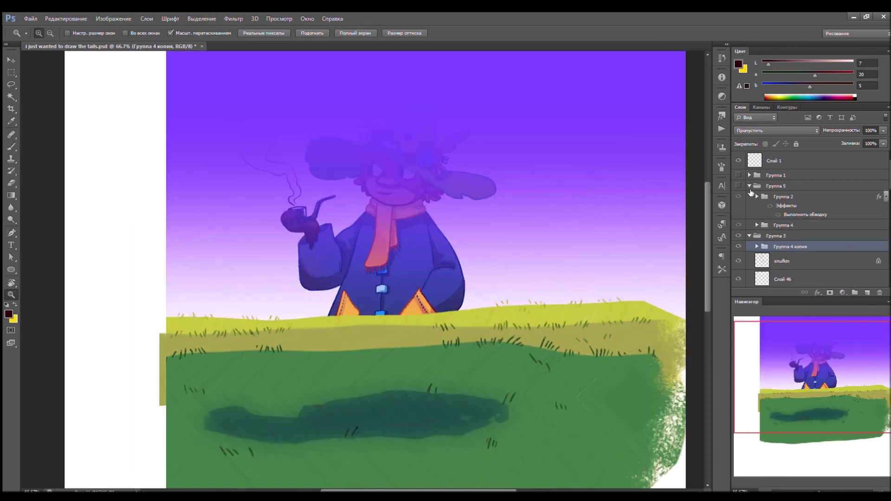
scroll(810, 223, down, 3)
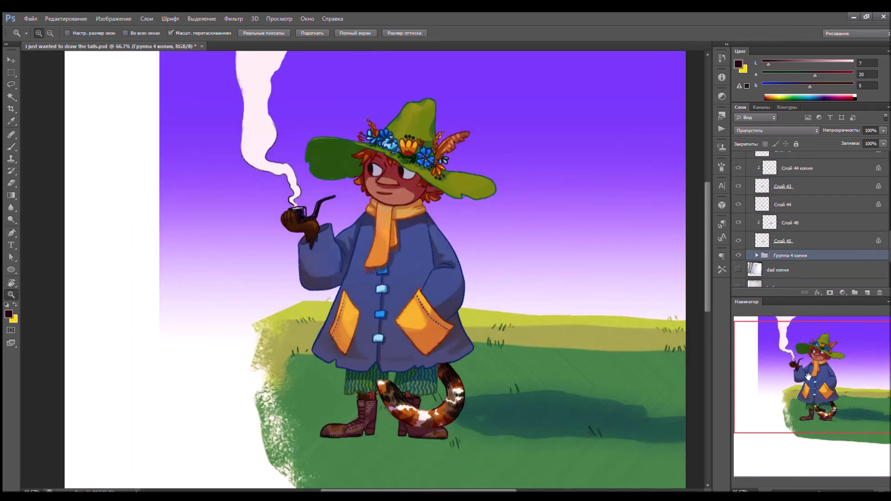
drag(524, 338, 385, 337)
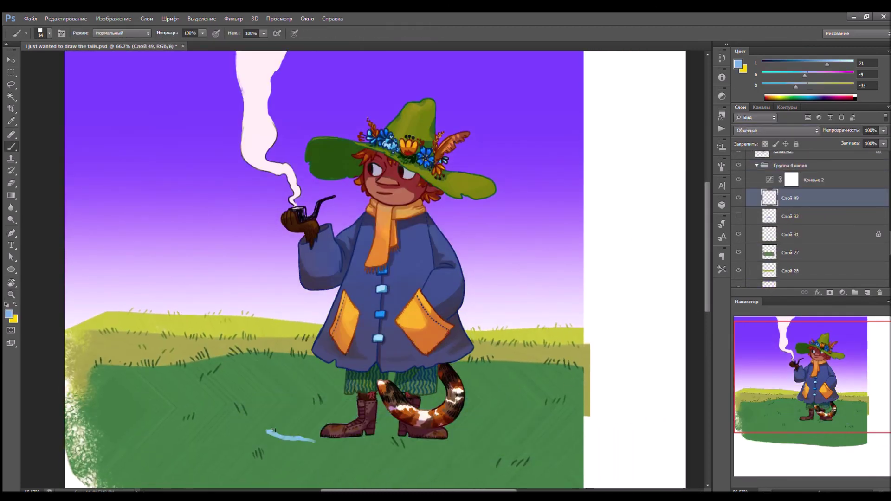
Paint a wide ground shadow under the boots on a new layer and shift the scene's colours with a Curves adjustment
mouse_move(278, 431)
mouse_down()
mouse_move(418, 418)
mouse_move(353, 439)
mouse_move(492, 440)
mouse_move(462, 412)
mouse_up()
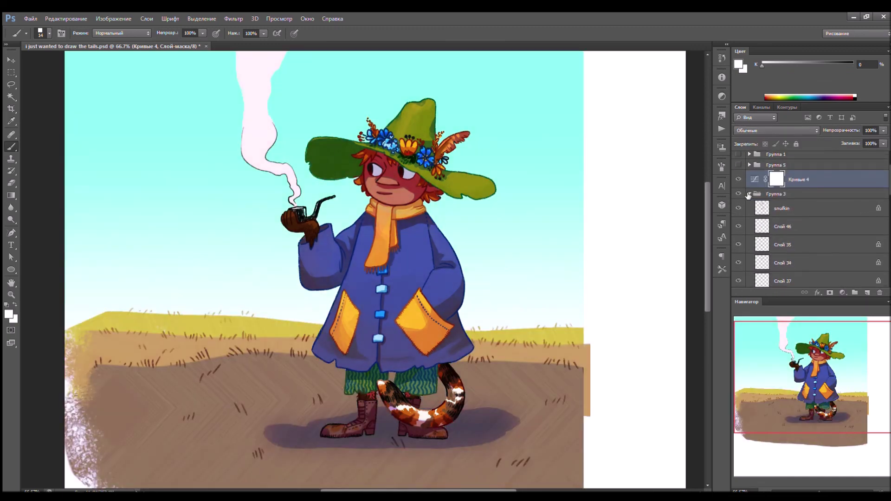
Recolour the pipe smoke and its outline pale grey L 89, a -2, b -4, and add a light stroke effect to the character's group
click(749, 194)
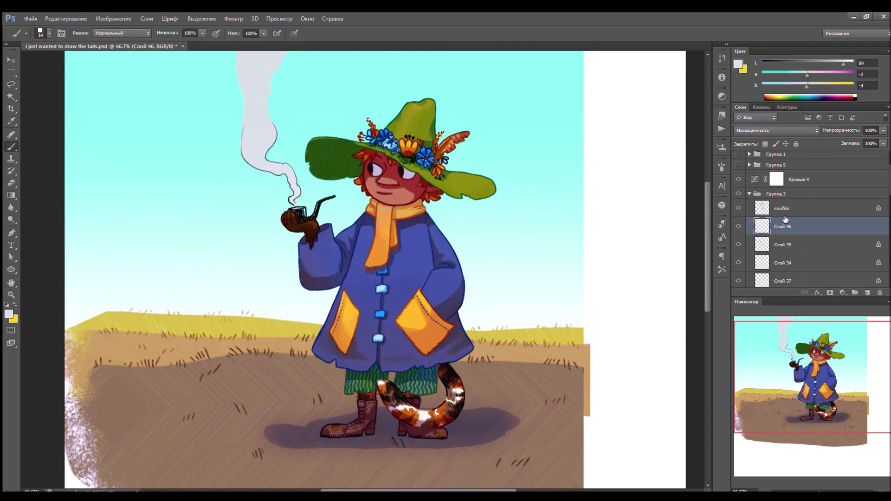
click(785, 213)
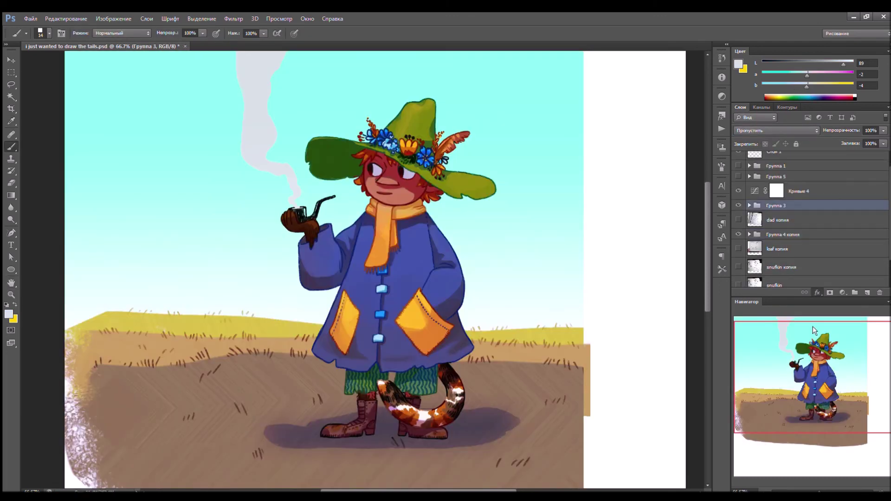
key(h)
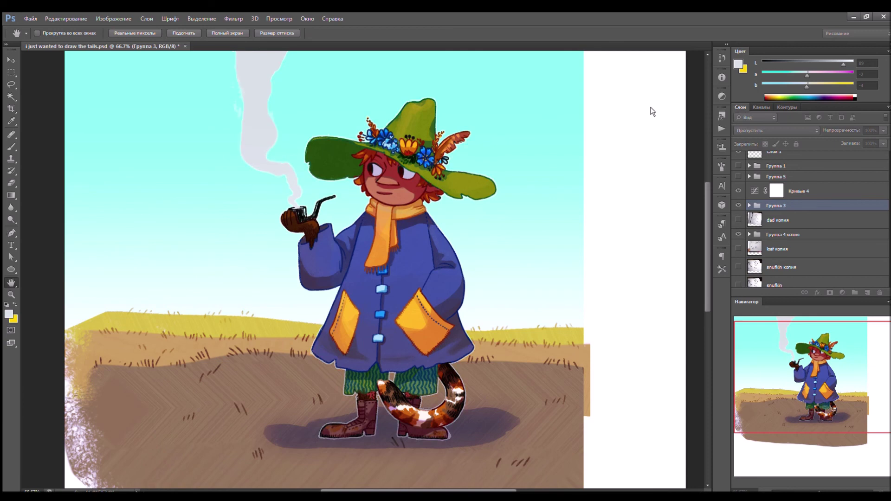
Darken the background's sky and ground, and cycle the smoke layer's blend mode so the smoke blends into the sky
click(749, 205)
click(783, 222)
key(i)
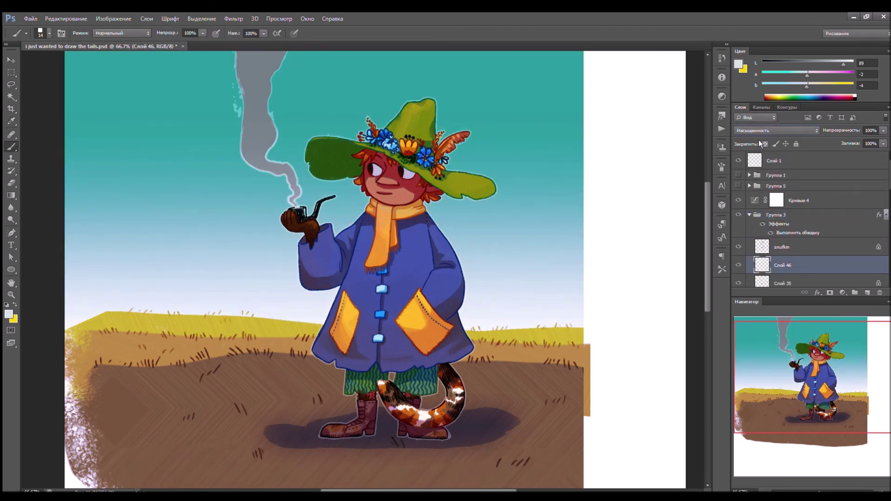
key(Up)
key(Up)
key(Up)
key(Up)
key(Up)
key(Up)
key(Up)
key(Up)
key(Up)
key(Up)
key(Up)
Recolour the smoke's outline to its sampled teal L 71, a -27, b -6 with the Curves adjustment temporarily hidden
click(739, 200)
click(781, 247)
alt+click(263, 166)
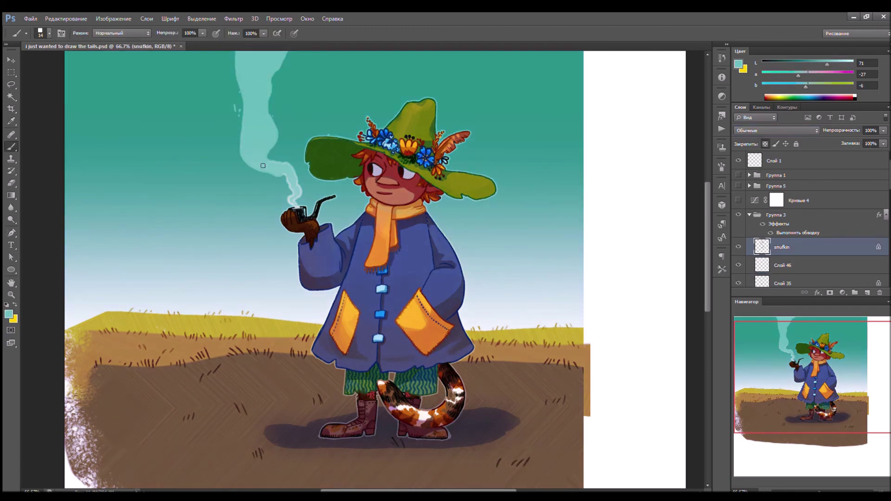
click(738, 200)
Add a retouching layer above the Curves adjustment and touch up around the tail tip with muted purple L 45, a 6, b -9
ctrl+click(390, 191)
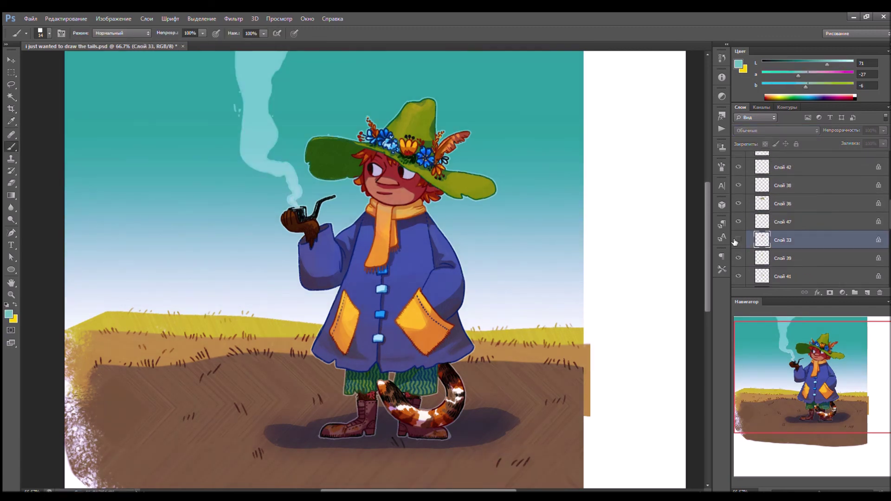
key(i)
key(b)
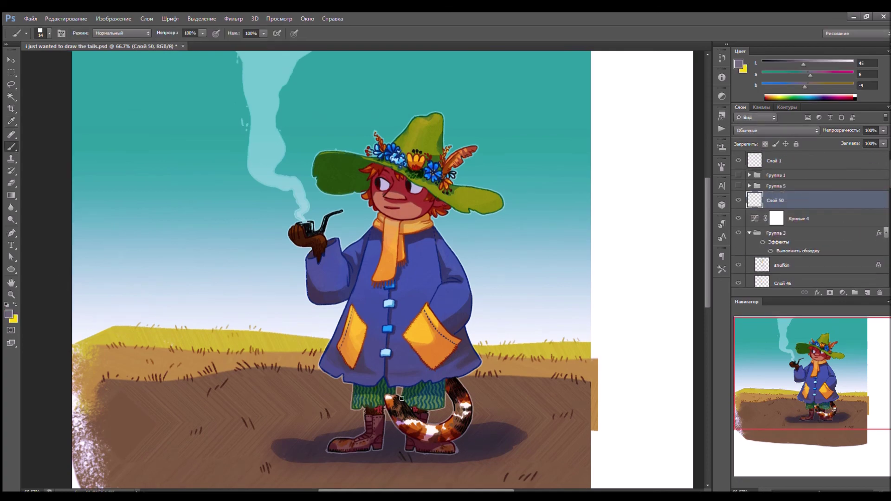
key(bracketleft)
key(bracketleft)
alt+click(393, 394)
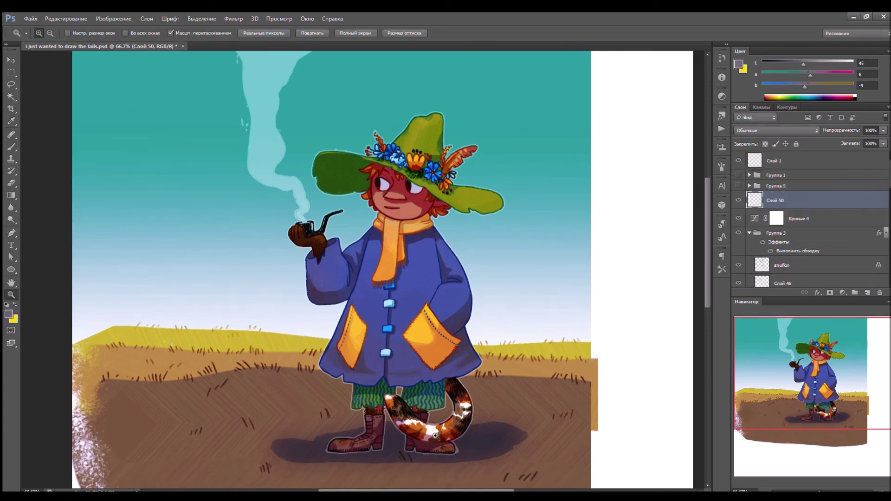
key(ctrl+plus)
key(ctrl+plus)
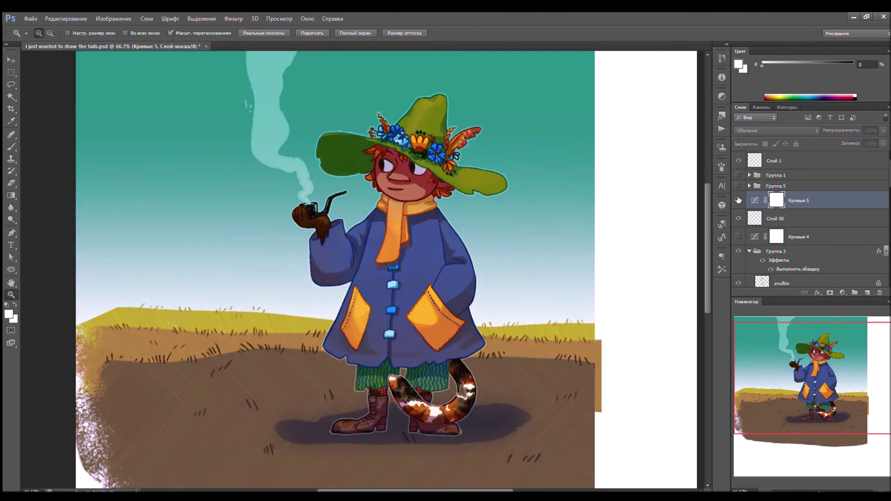
Show the lower Curves adjustment again and set the upper one's opacity to 65%
click(738, 236)
drag(883, 130, 877, 144)
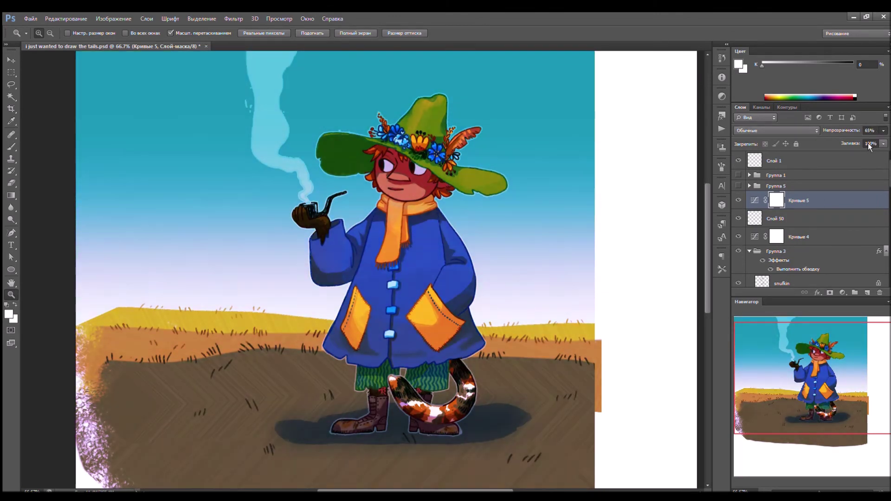